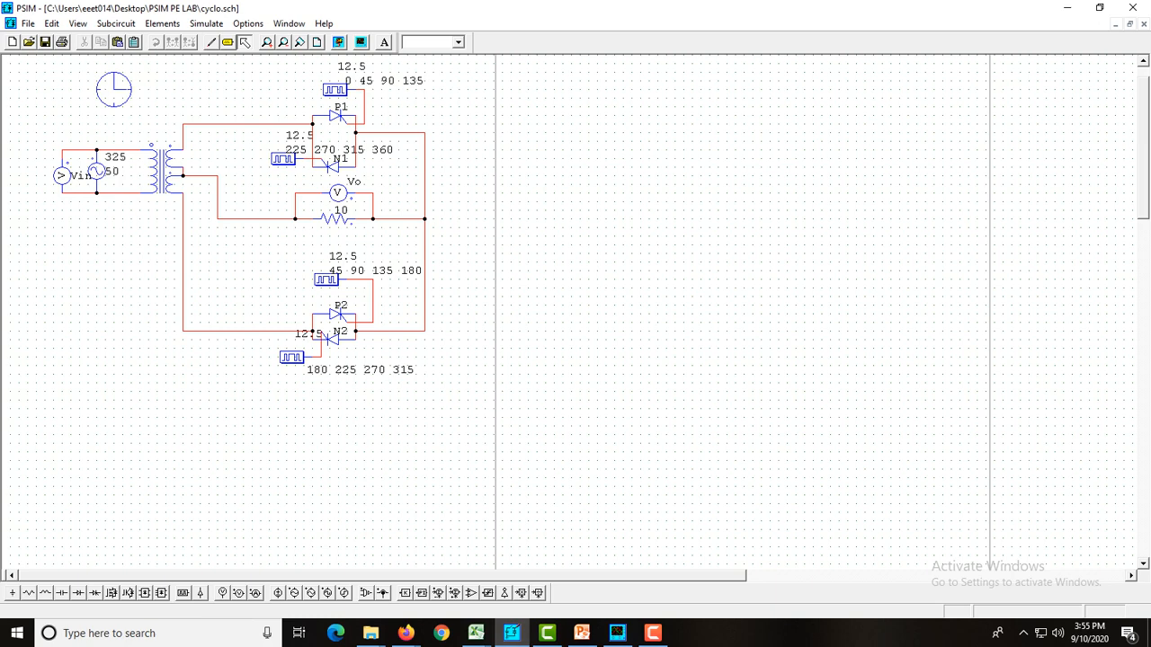
# Switch to the untitled3 schematic at full size, and bring up the mid-point type cycloconverter circuit on slide 5 in PowerPoint
pyautogui.click(1116, 24)
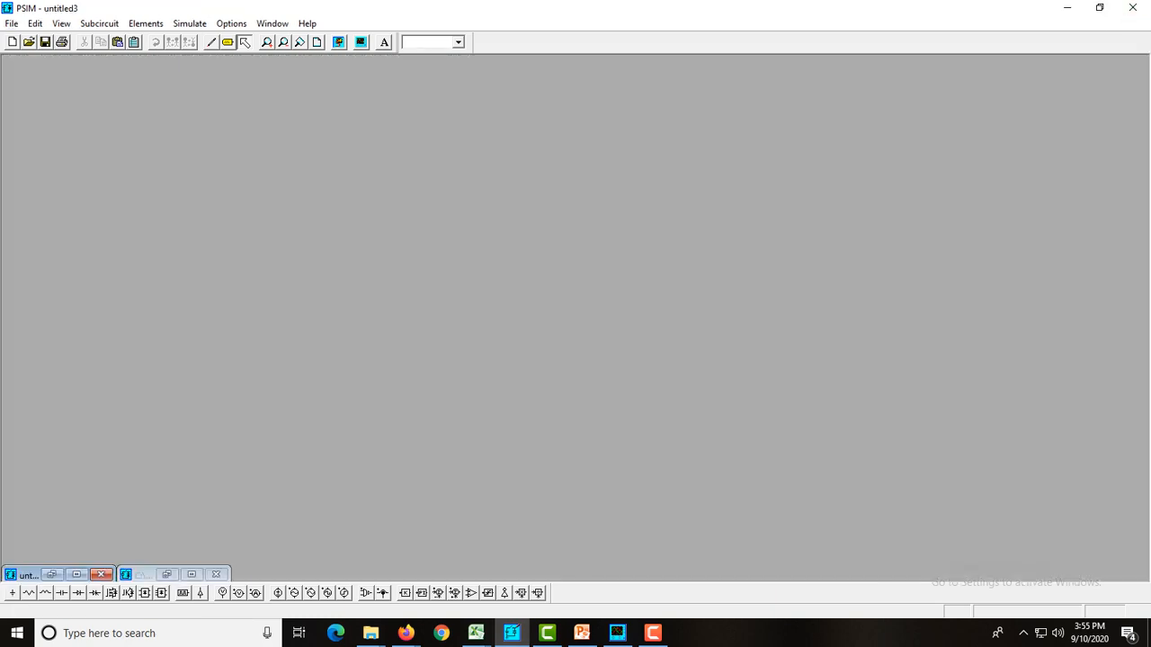
pyautogui.click(77, 573)
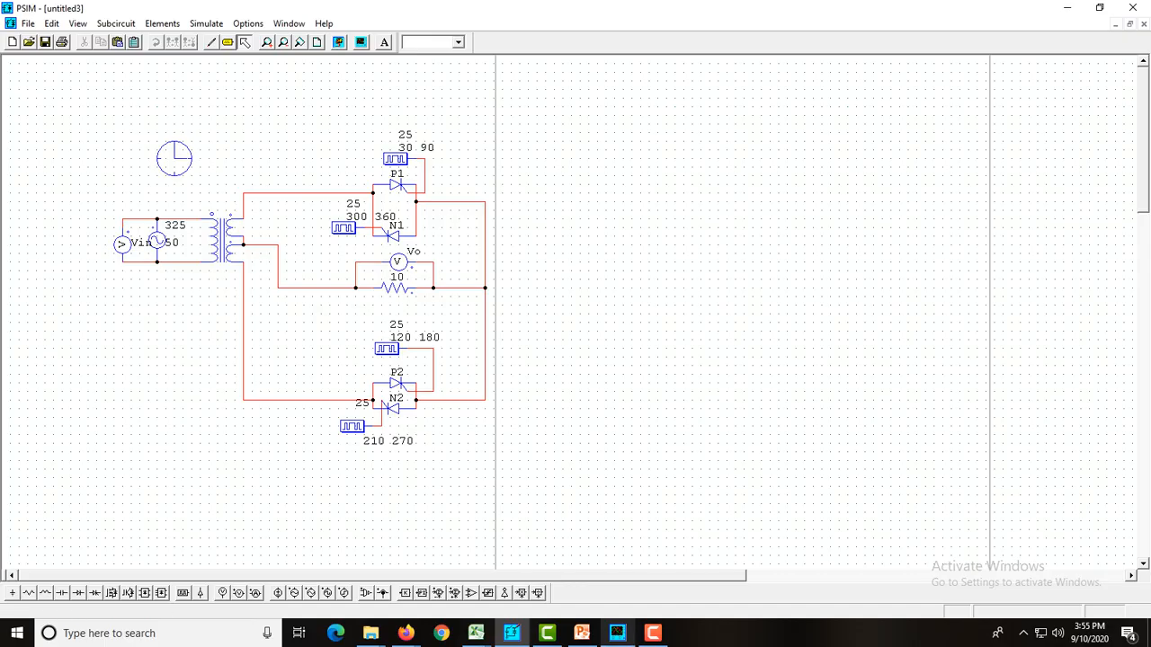
pyautogui.click(582, 633)
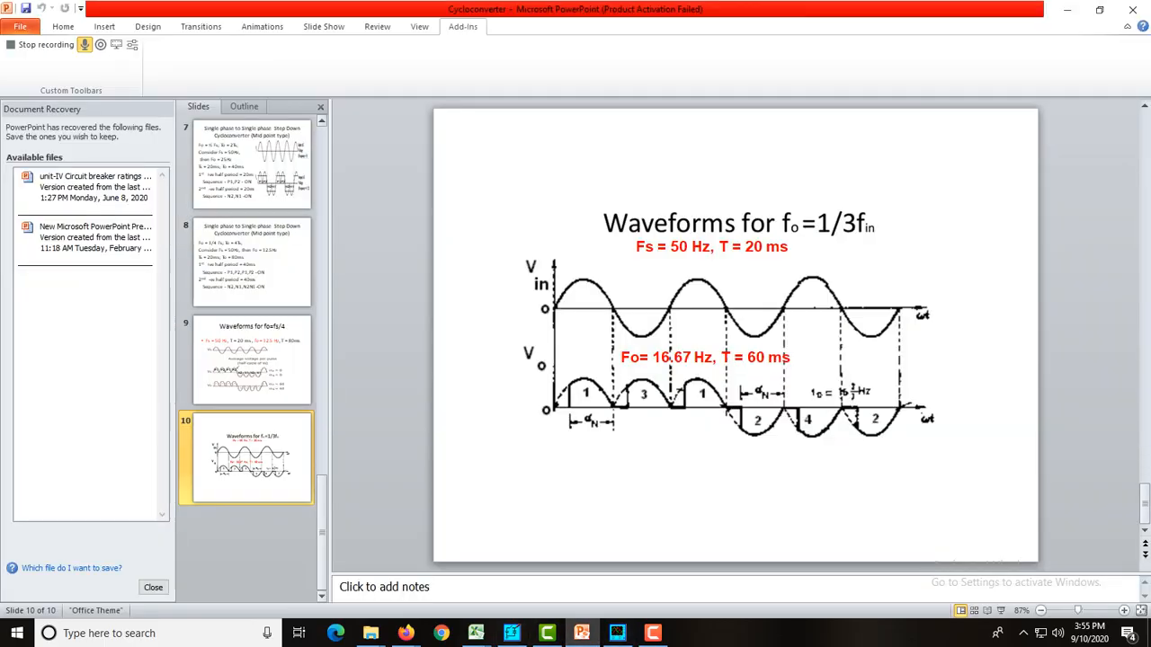
pyautogui.scroll(5, 252, 278)
pyautogui.click(252, 457)
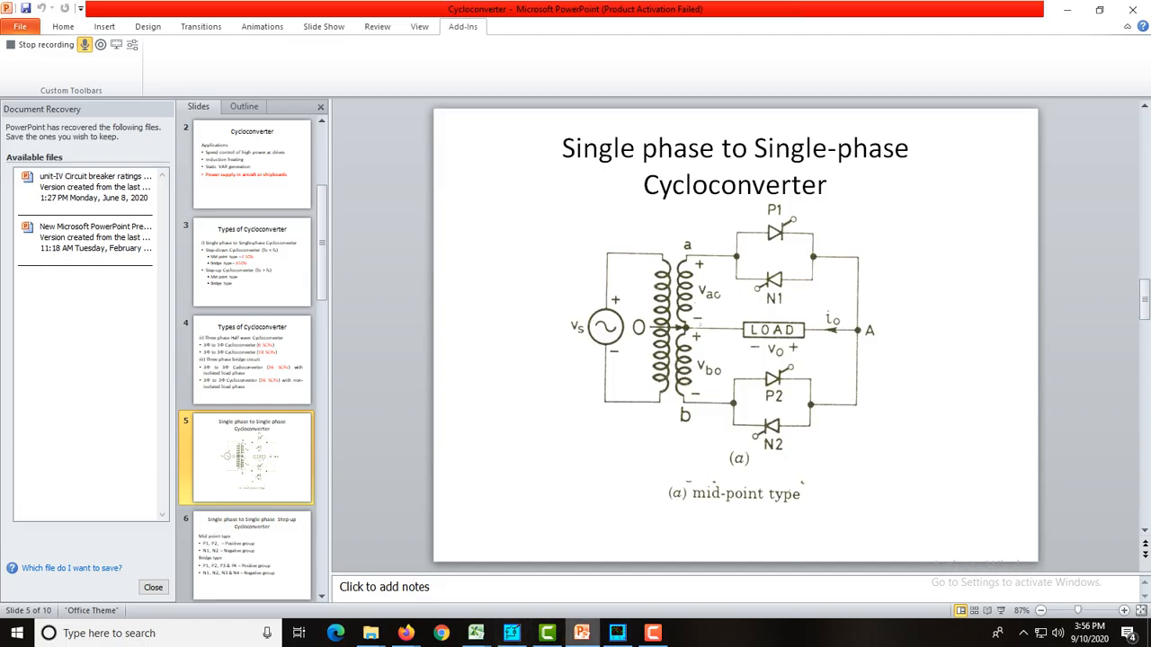
# Return to PSIM and review the parameters of the sinusoidal voltage source and the load resistor
pyautogui.click(510, 633)
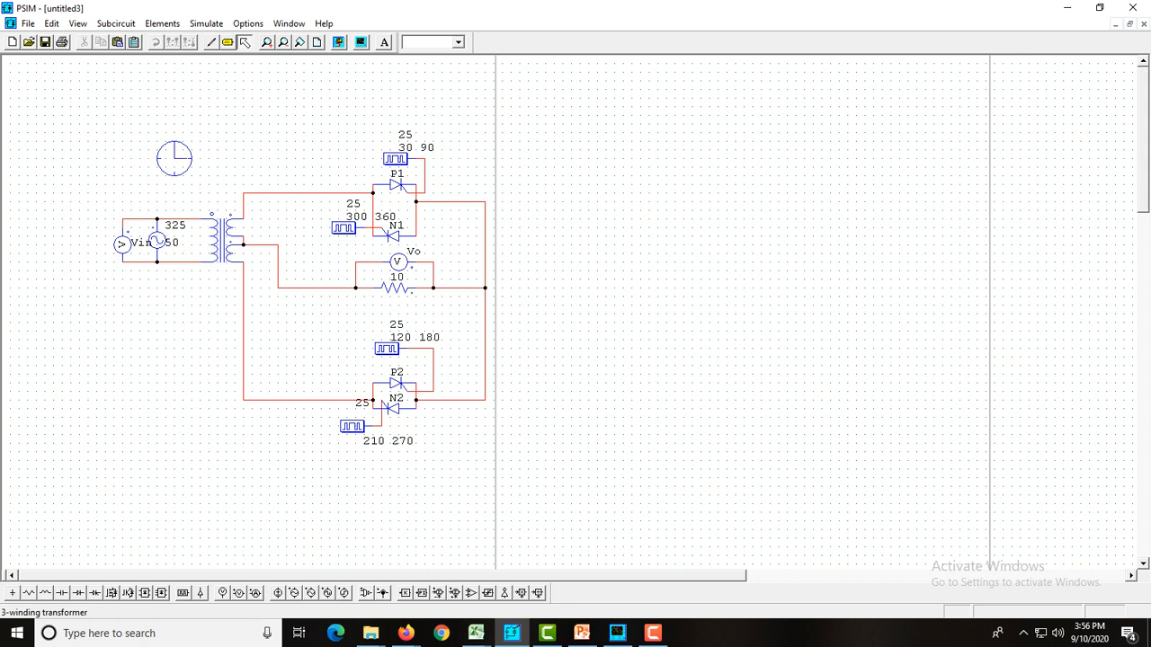
pyautogui.doubleClick(157, 241)
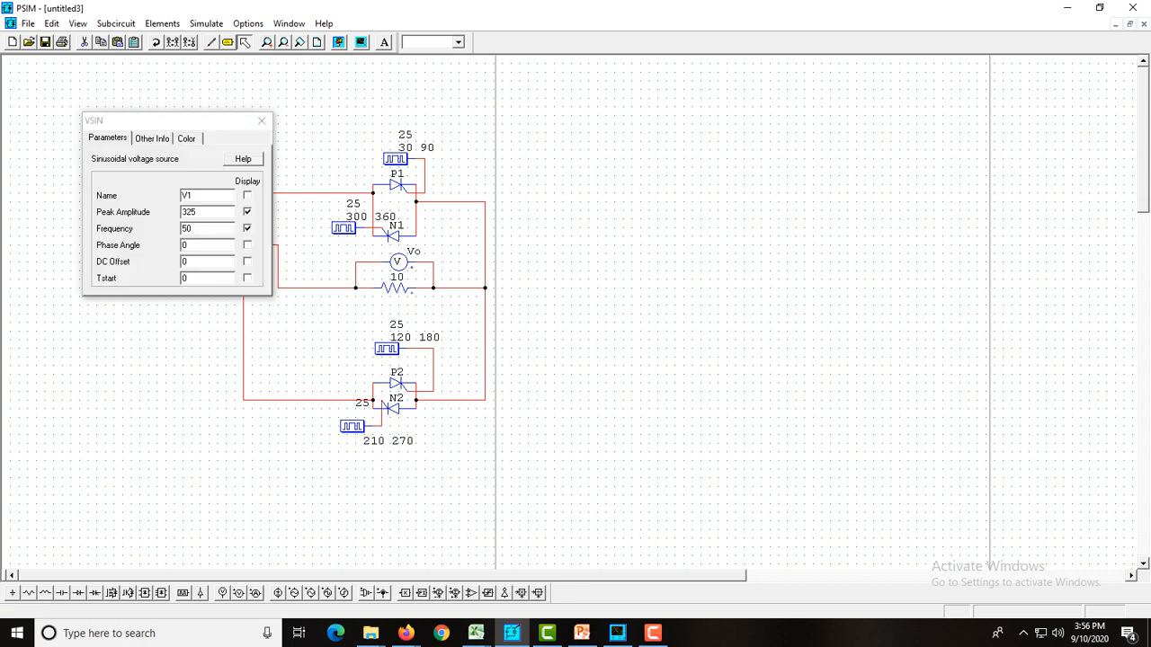
pyautogui.click(261, 121)
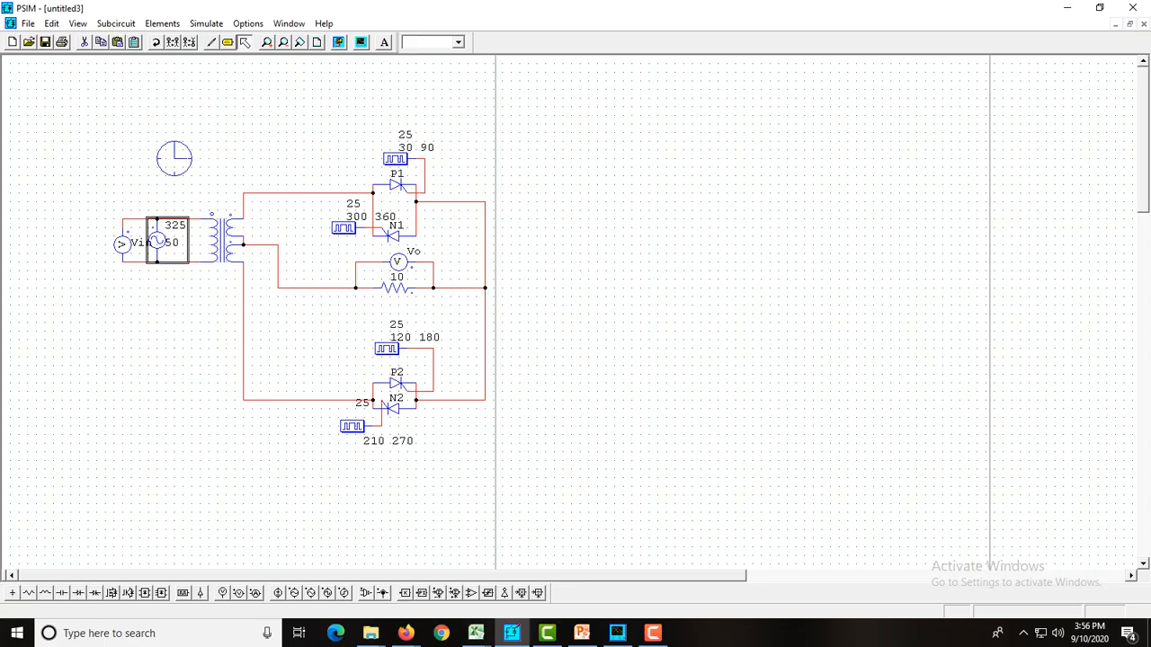
pyautogui.doubleClick(167, 240)
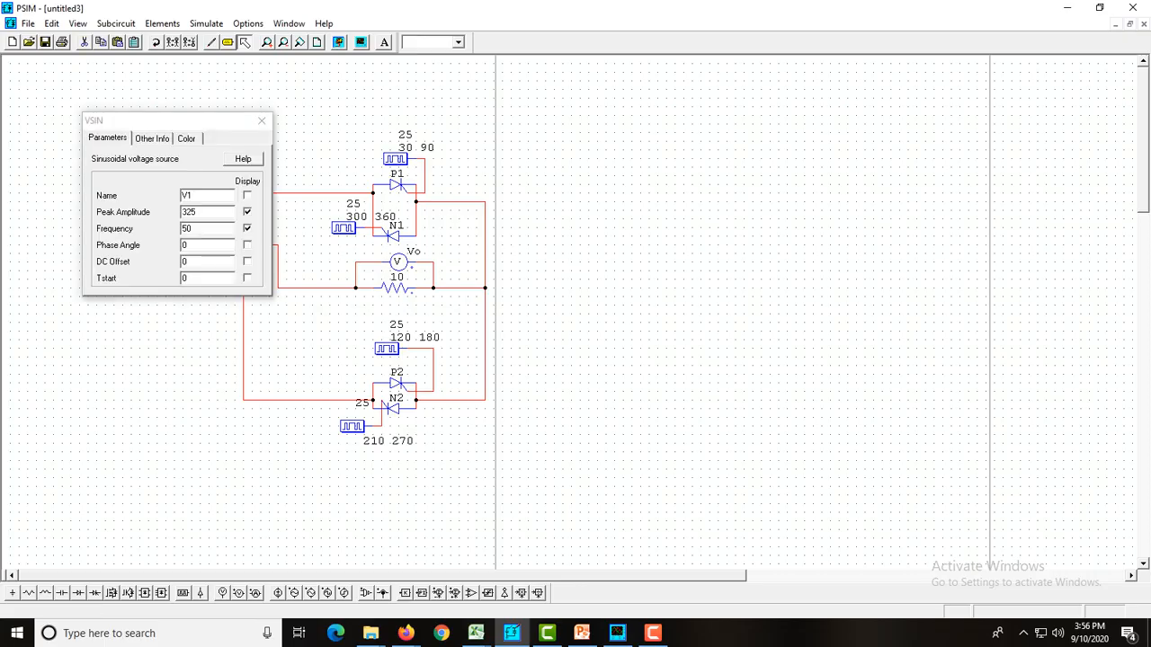
pyautogui.click(197, 212)
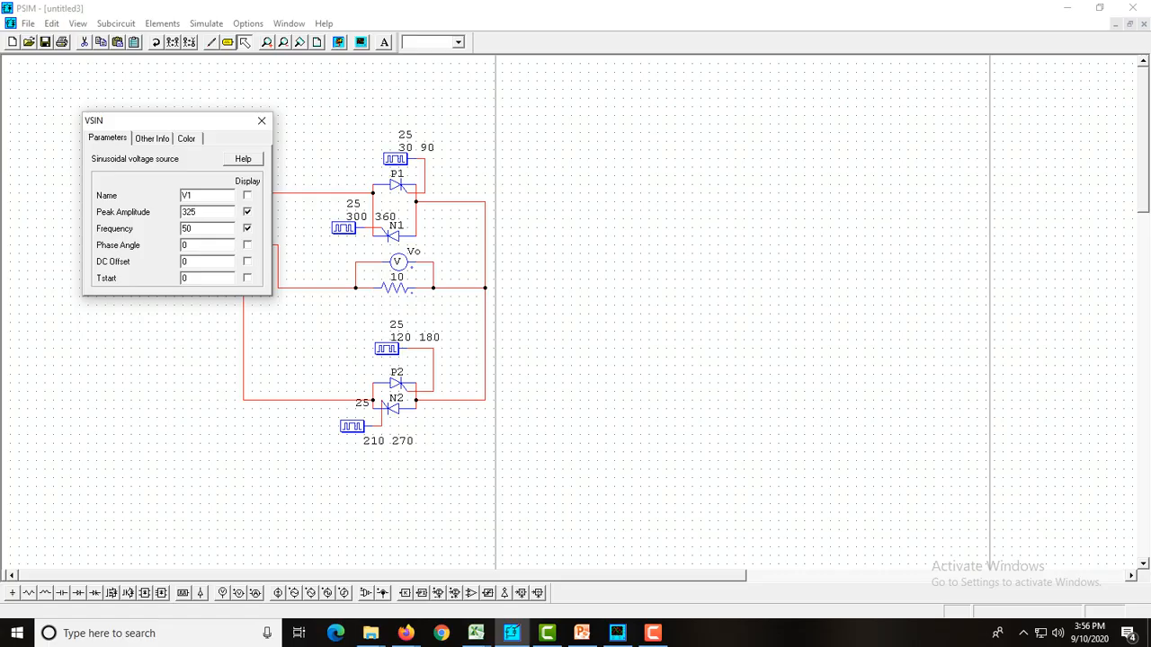
pyautogui.press('Escape')
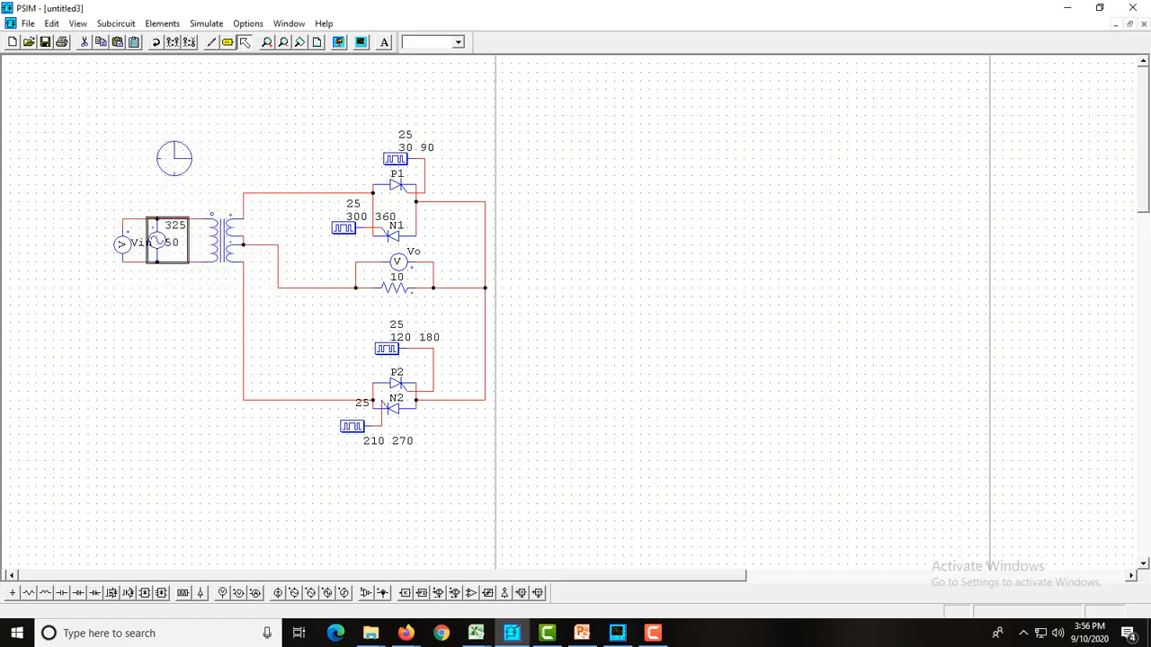
pyautogui.doubleClick(394, 288)
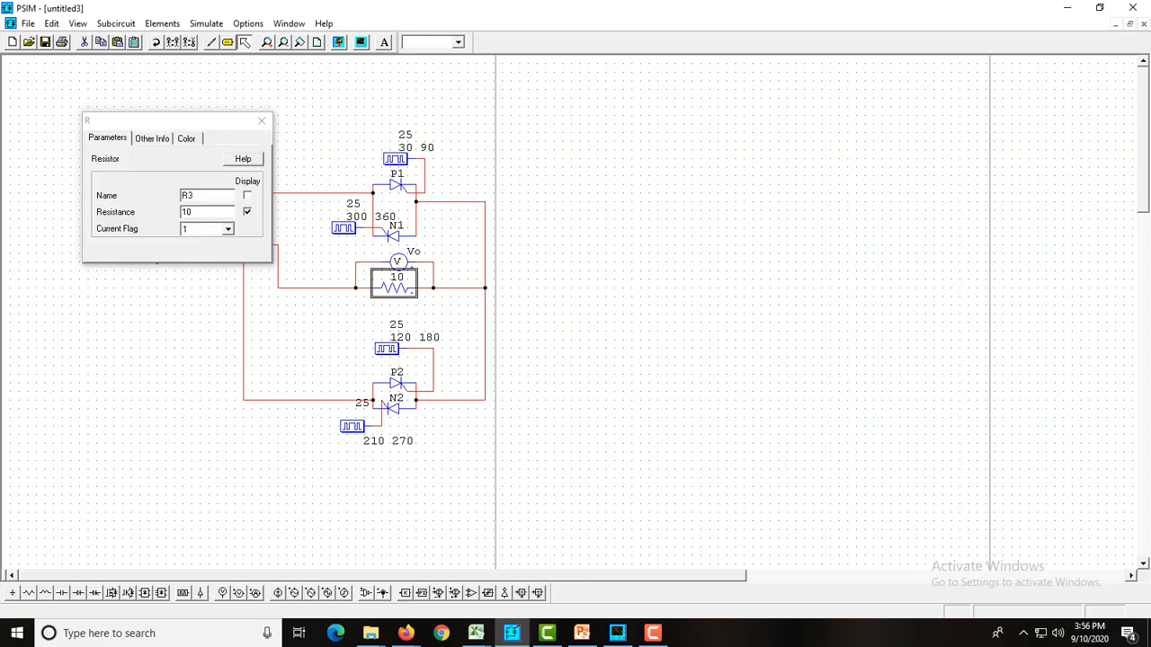
pyautogui.click(261, 120)
pyautogui.press('Escape')
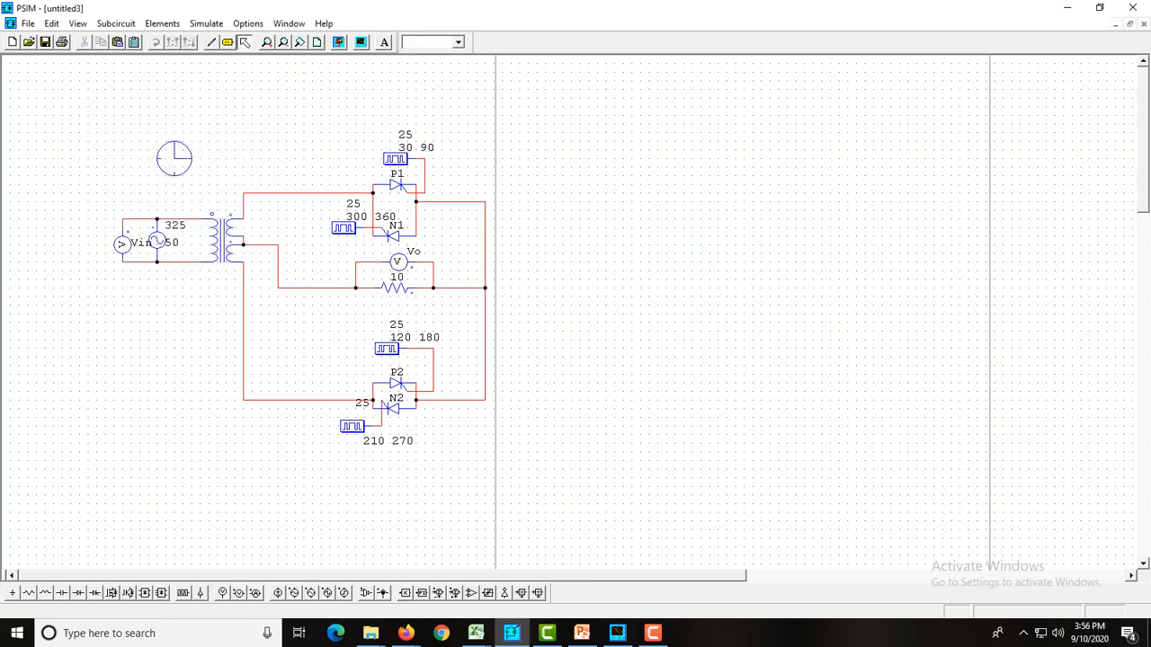
# Set the switching points of thyristor P1's gating block to 0 90
pyautogui.click(343, 229)
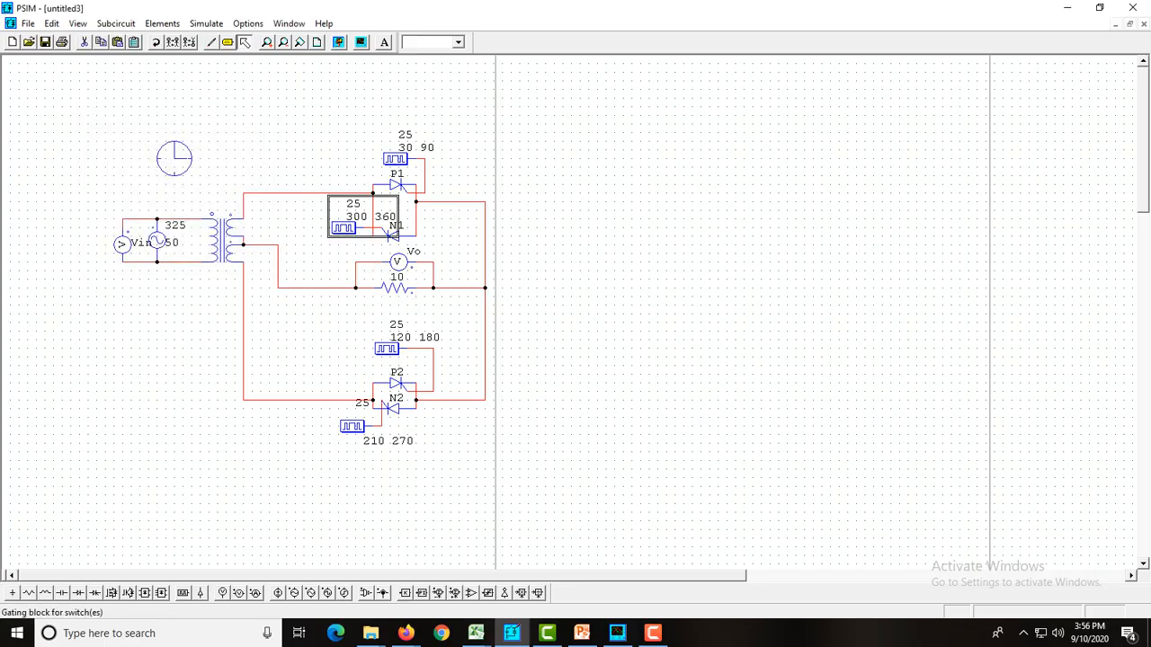
pyautogui.doubleClick(395, 159)
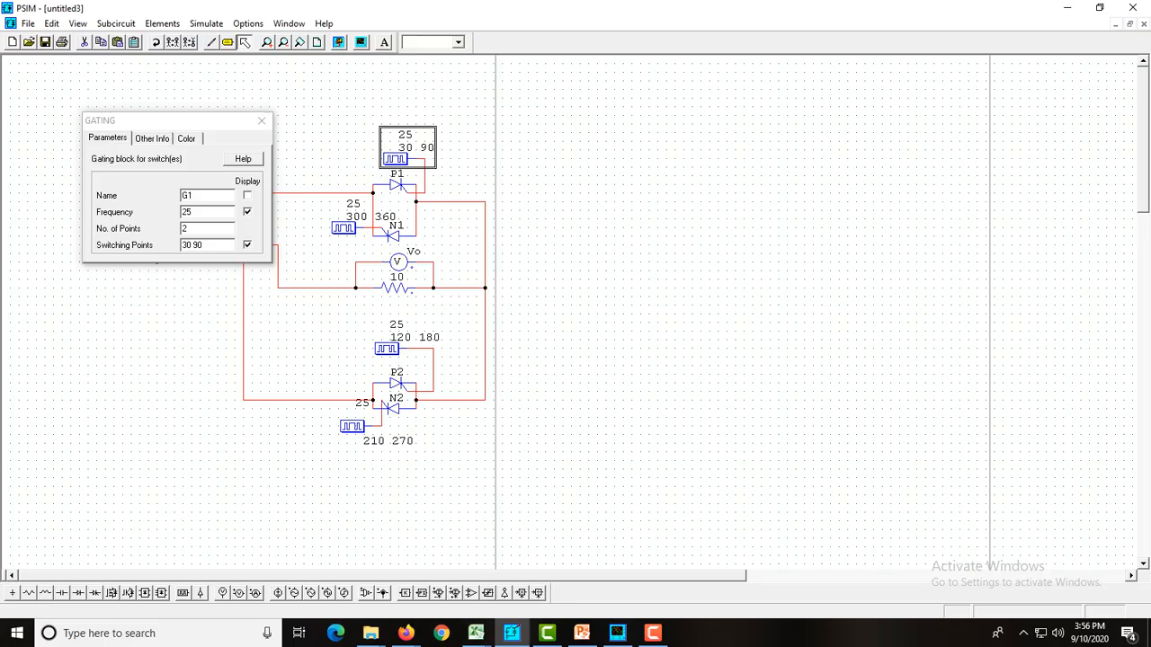
pyautogui.click(262, 121)
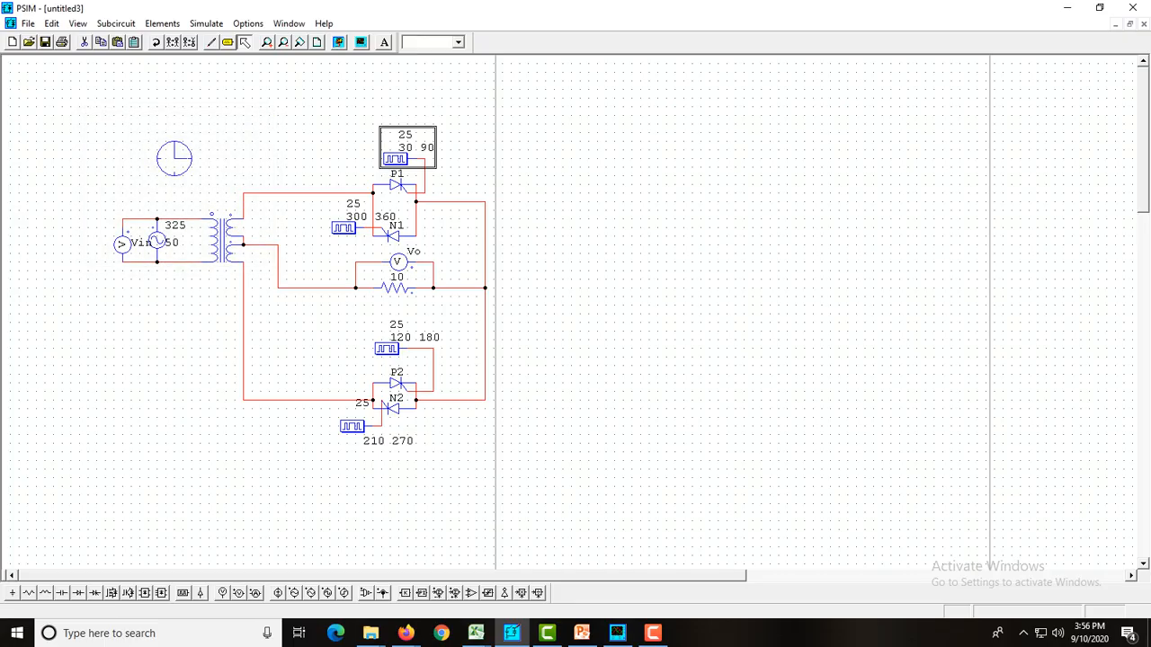
pyautogui.doubleClick(395, 160)
pyautogui.click(183, 244)
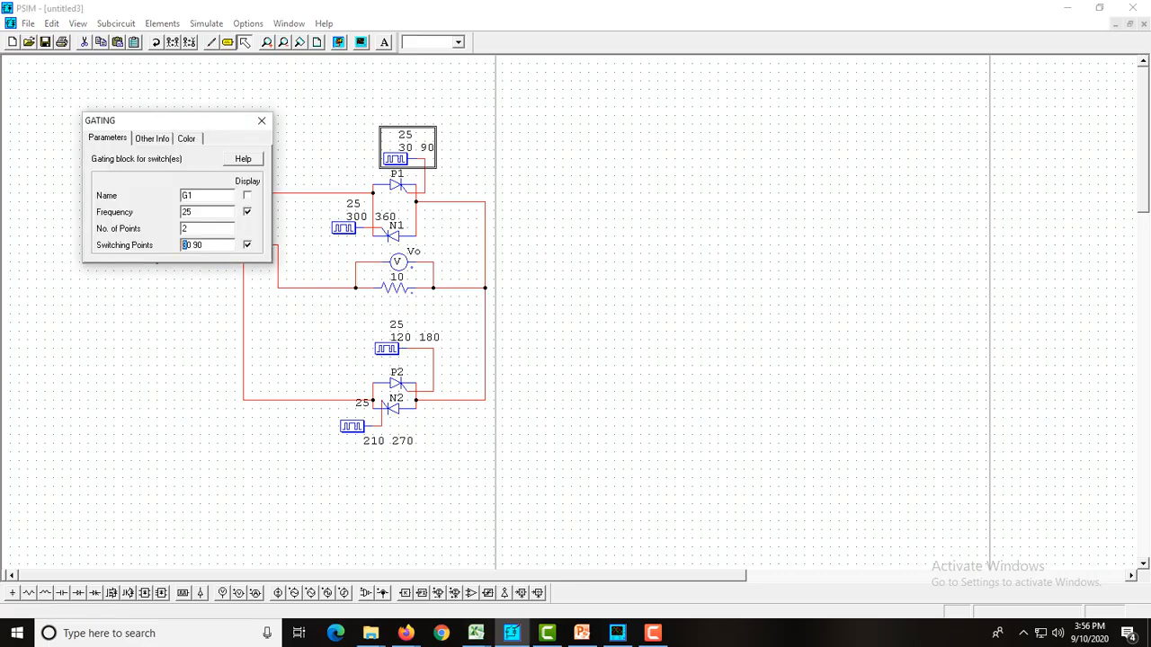
pyautogui.press('Delete')
pyautogui.click(261, 120)
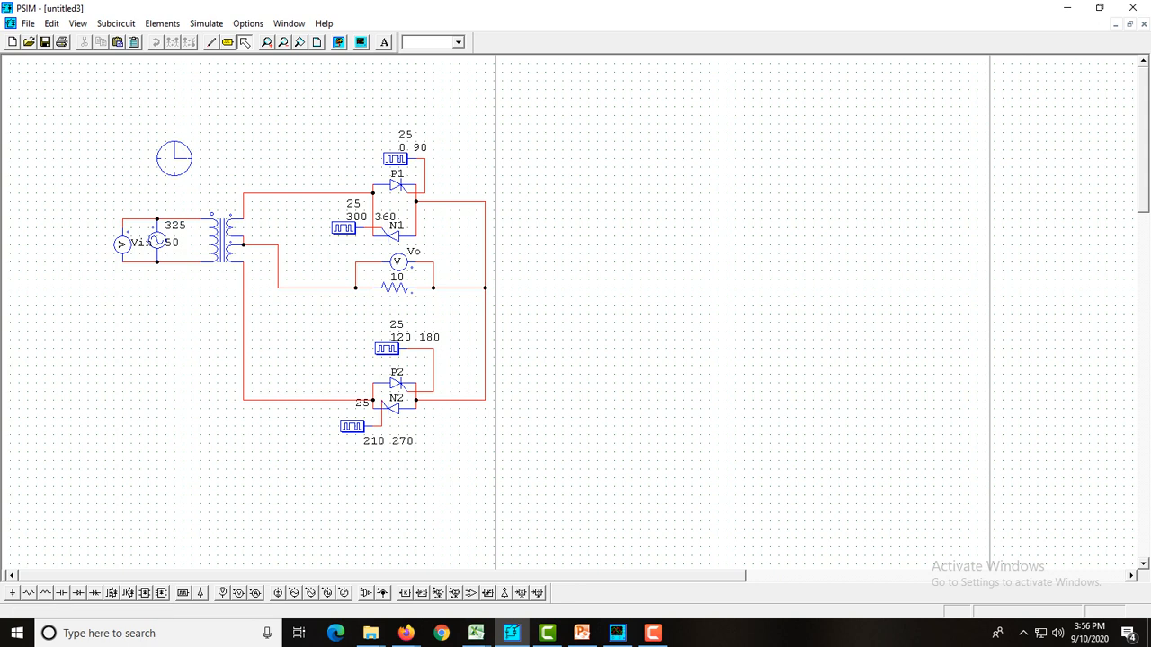
# Set the switching points of thyristor P2's gating block to 90 180
pyautogui.doubleClick(386, 349)
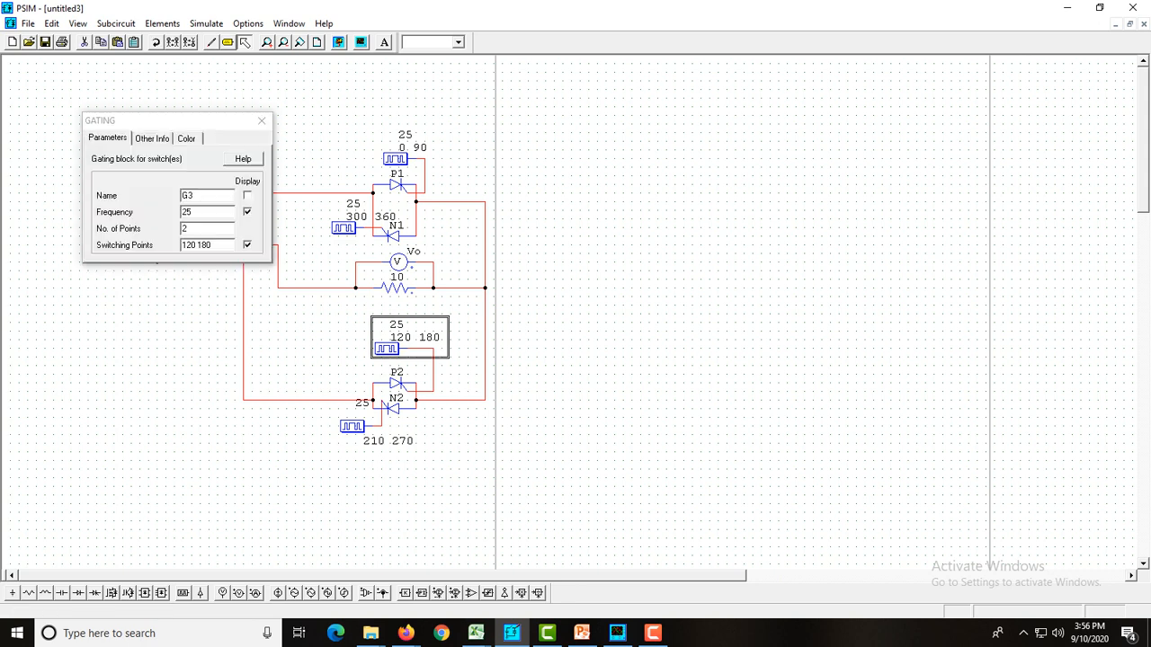
pyautogui.doubleClick(189, 246)
pyautogui.write('90')
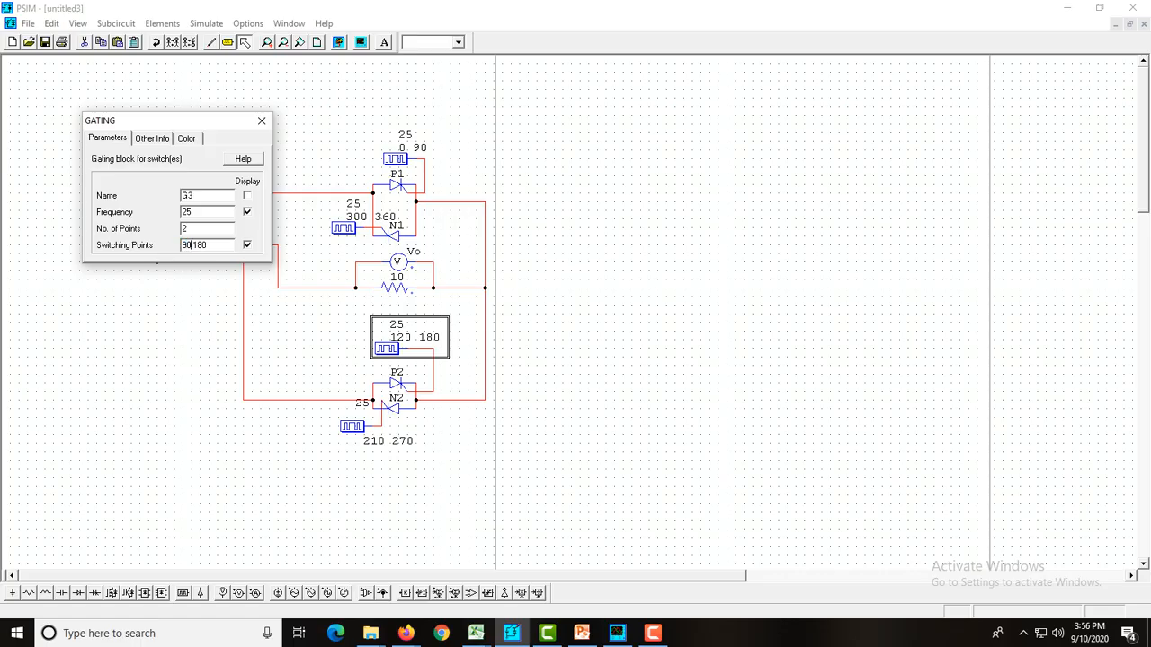
pyautogui.click(261, 120)
pyautogui.click(262, 121)
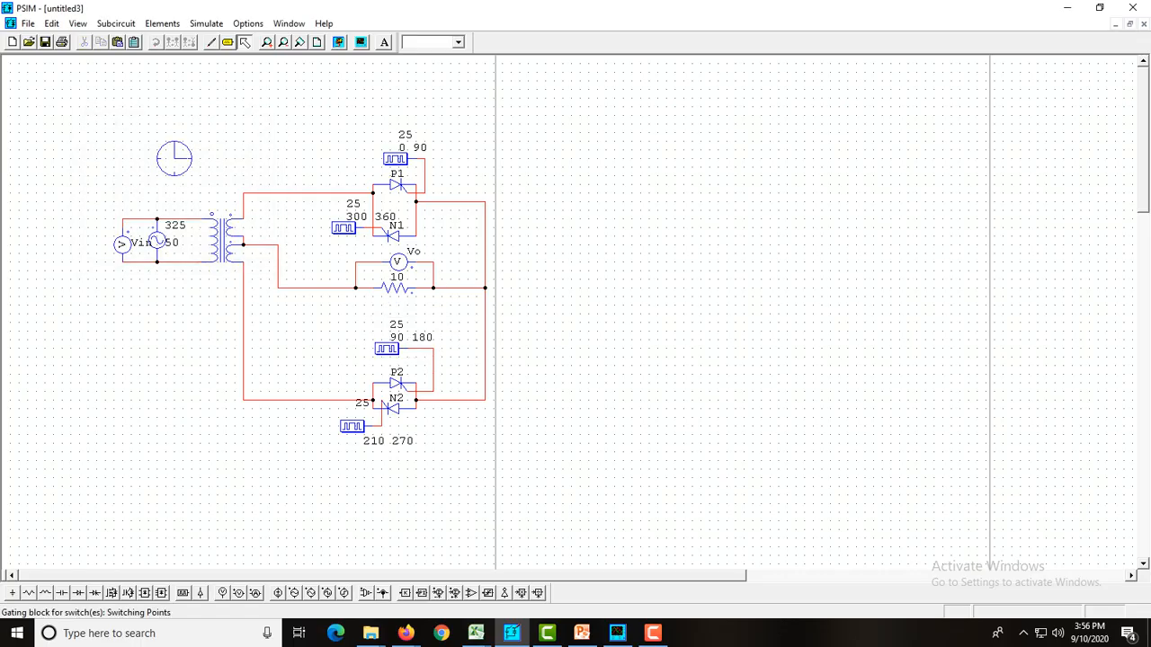
# Set the switching points of thyristor N2's gating block to 180 270
pyautogui.doubleClick(351, 426)
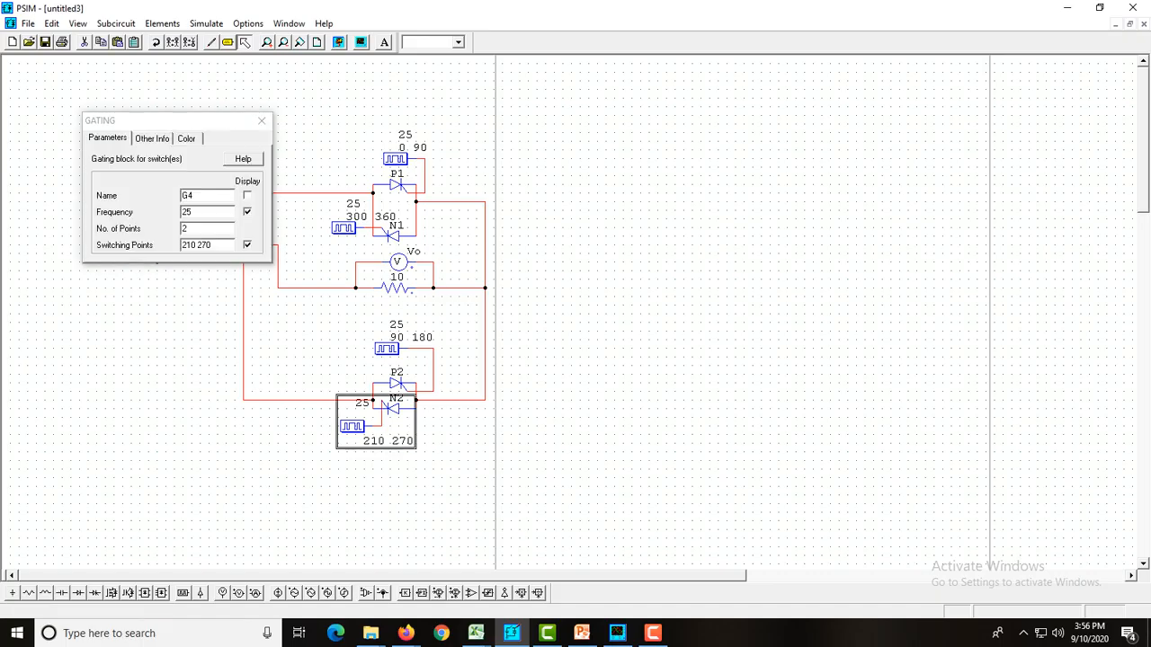
pyautogui.moveTo(196, 245); pyautogui.dragTo(181, 246)
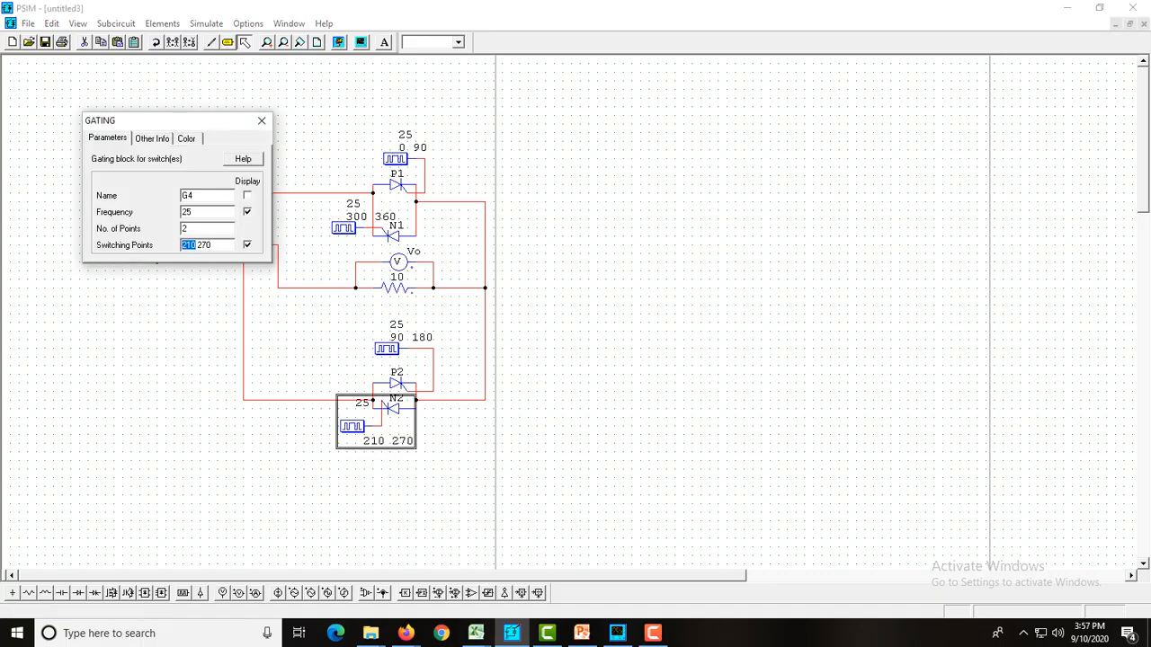
pyautogui.write('180')
pyautogui.click(262, 121)
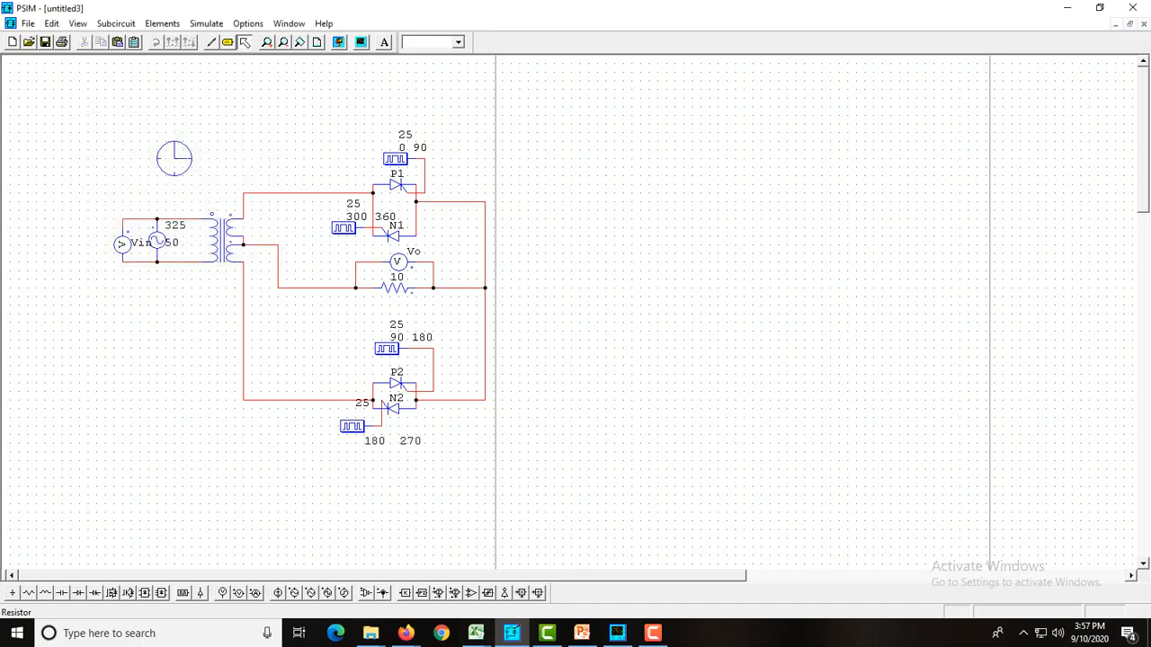
# Set the switching points of thyristor N1's gating block to 270 360
pyautogui.doubleClick(343, 227)
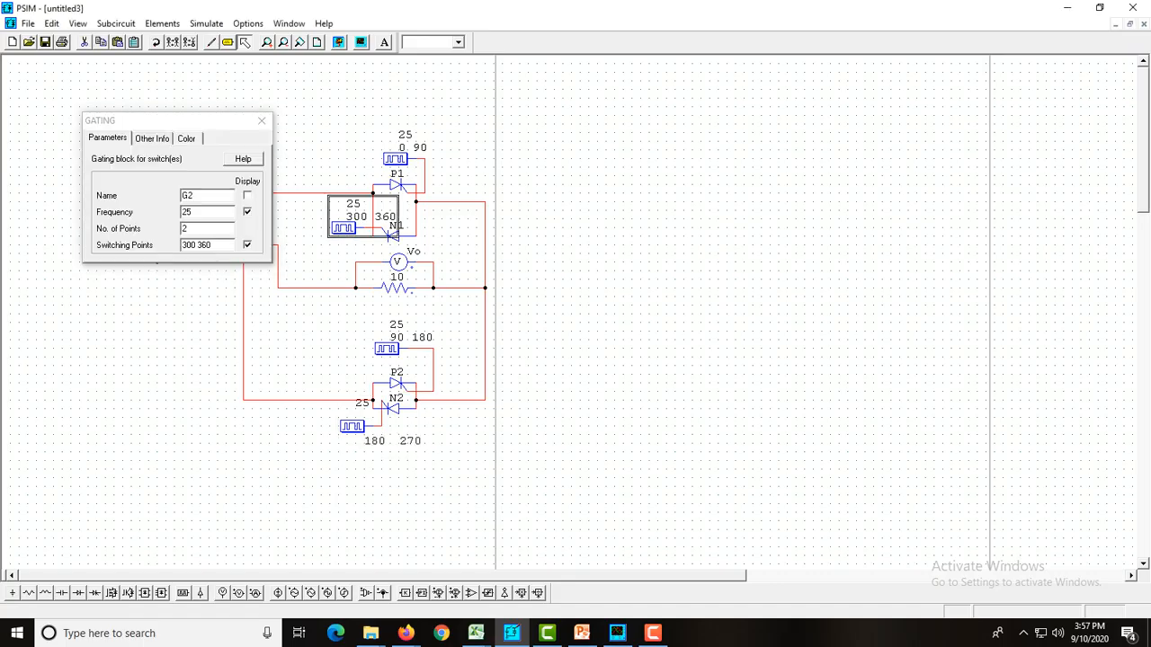
pyautogui.moveTo(196, 245); pyautogui.dragTo(181, 245)
pyautogui.write('270')
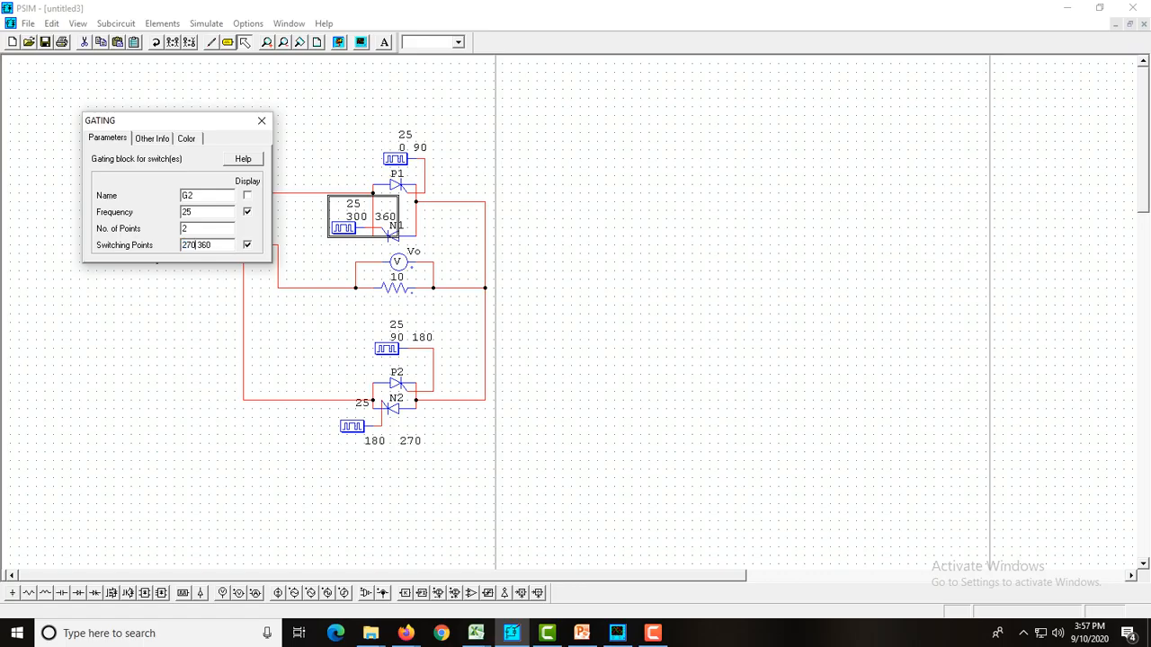
pyautogui.click(261, 120)
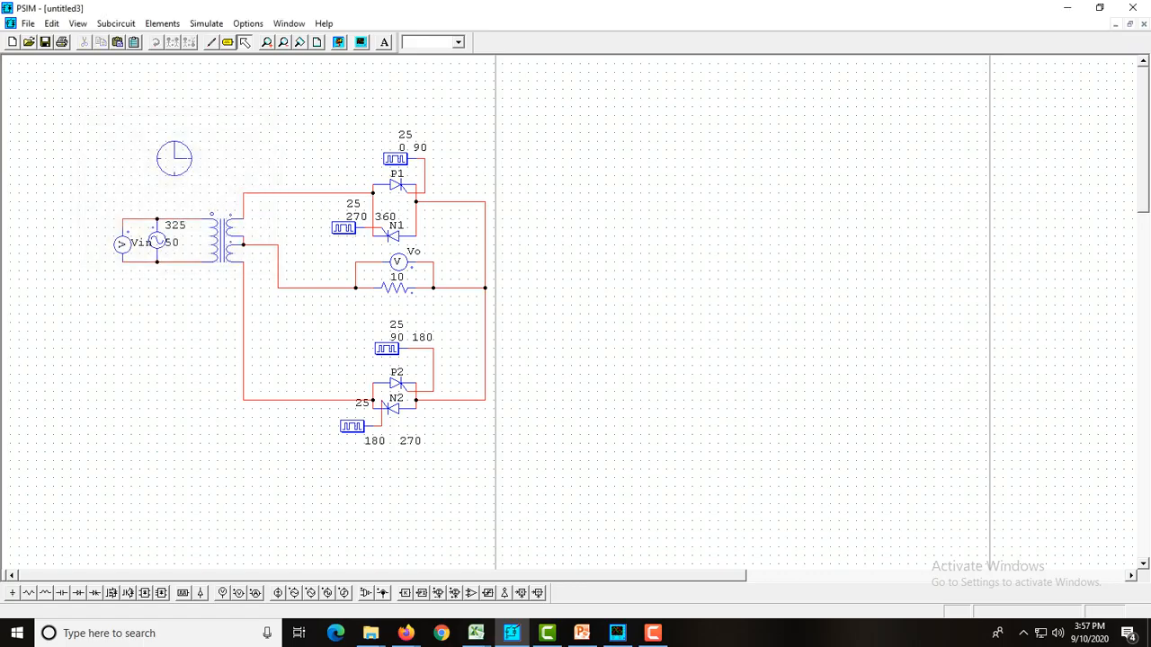
# Check the mid-point cycloconverter circuit slide in PowerPoint, and run the simulation of the schematic in PSIM
pyautogui.click(582, 633)
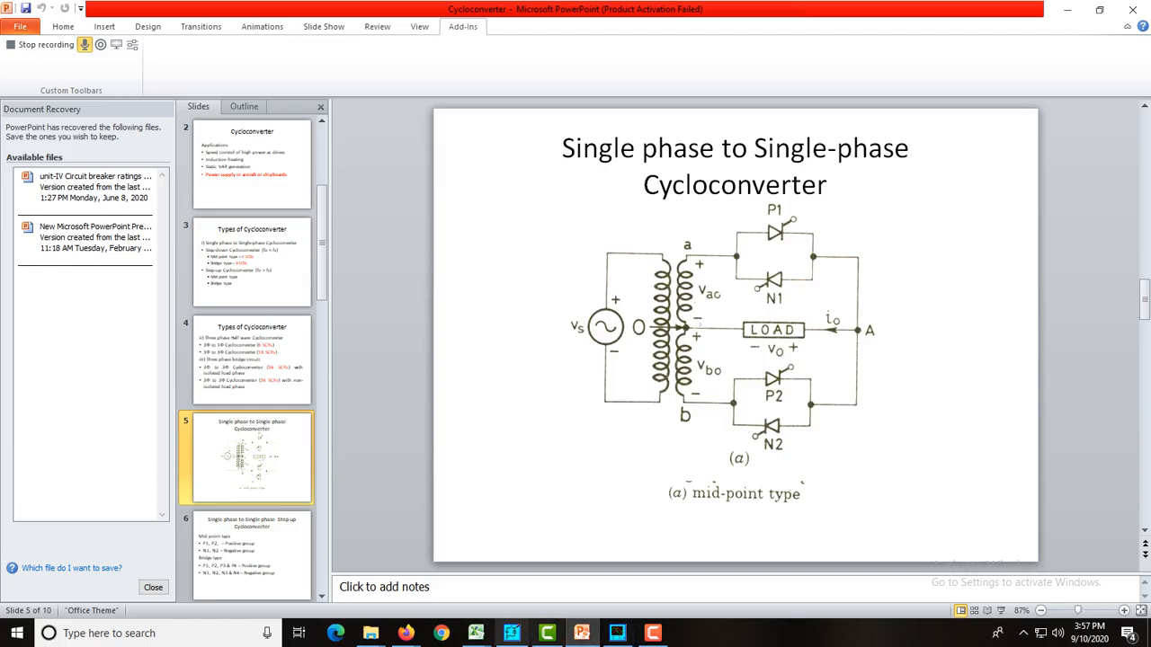
pyautogui.click(511, 633)
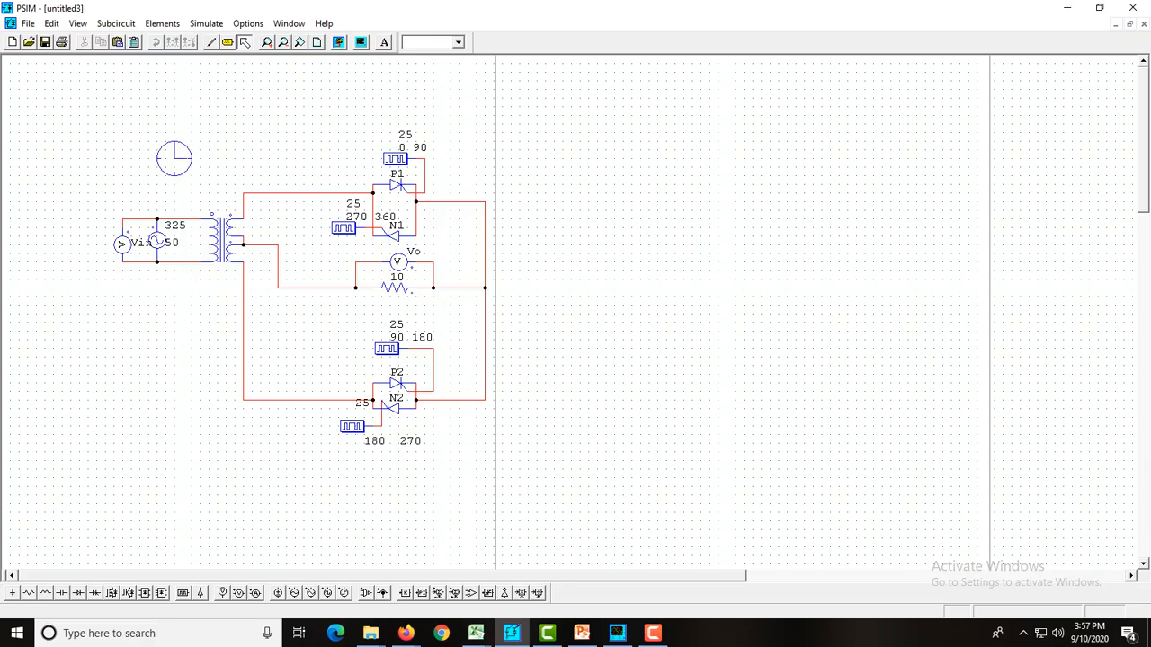
pyautogui.click(338, 42)
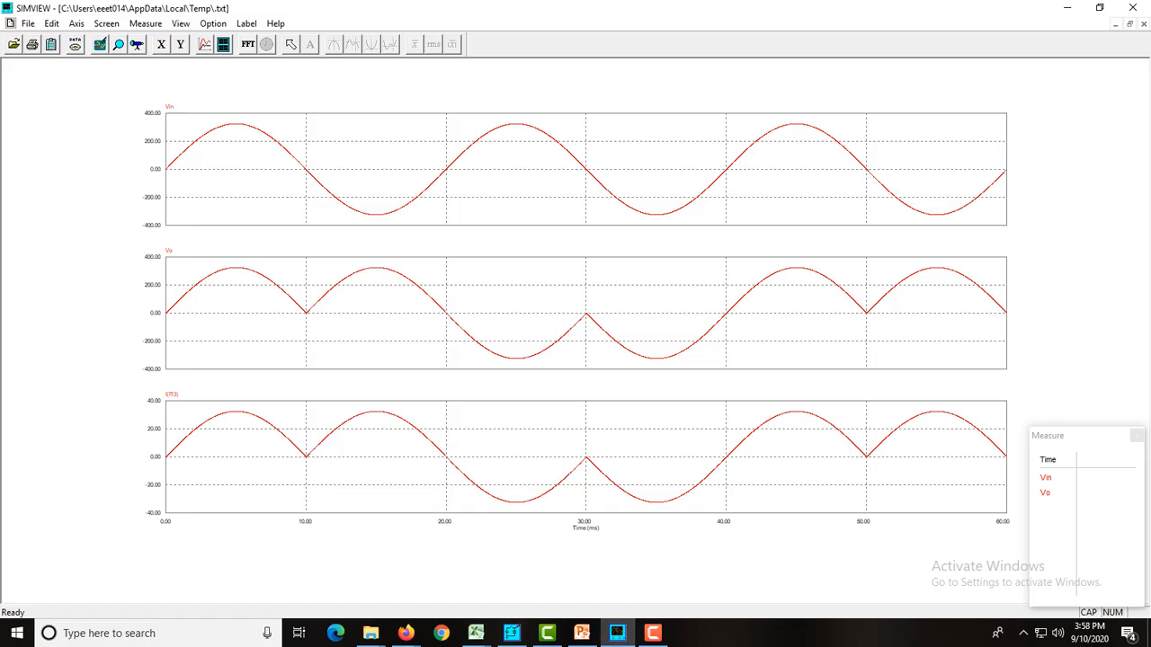
# Return from the SIMVIEW waveforms to PSIM and set the switching points of thyristor P1's gating block to 30 90
pyautogui.click(512, 633)
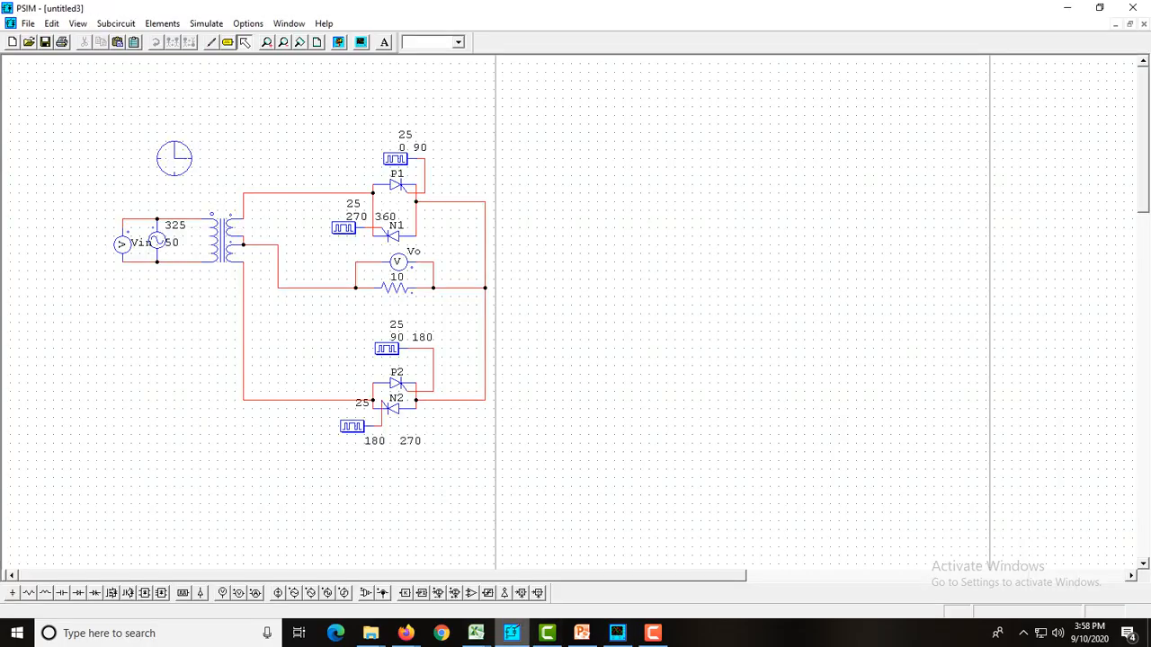
pyautogui.doubleClick(394, 159)
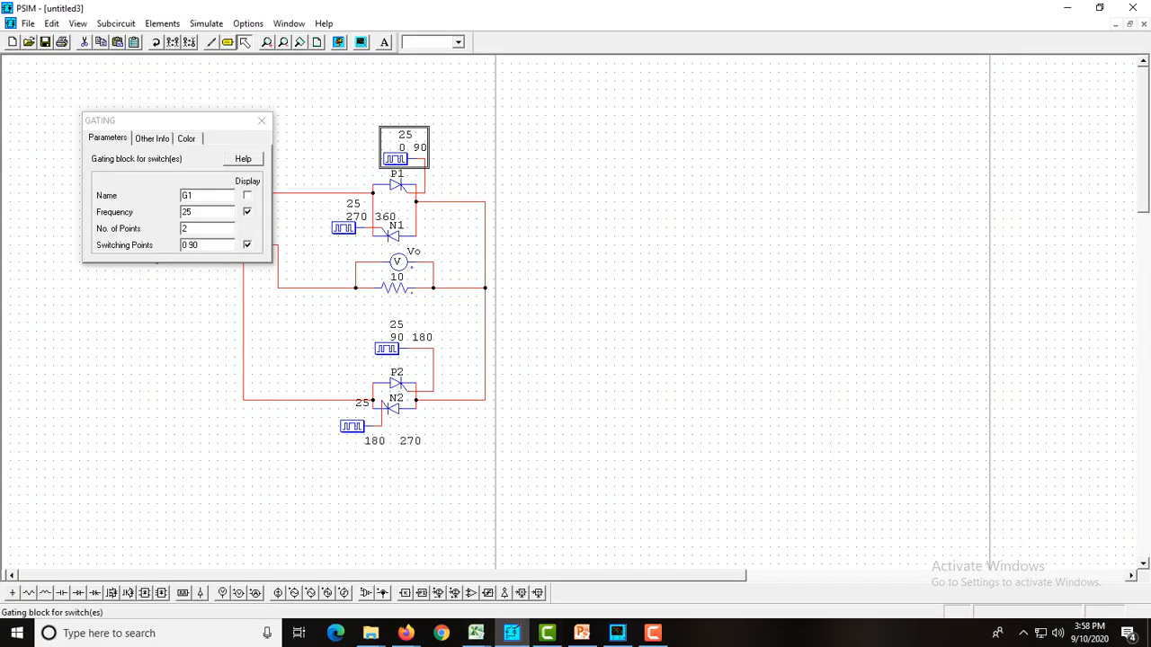
pyautogui.click(183, 246)
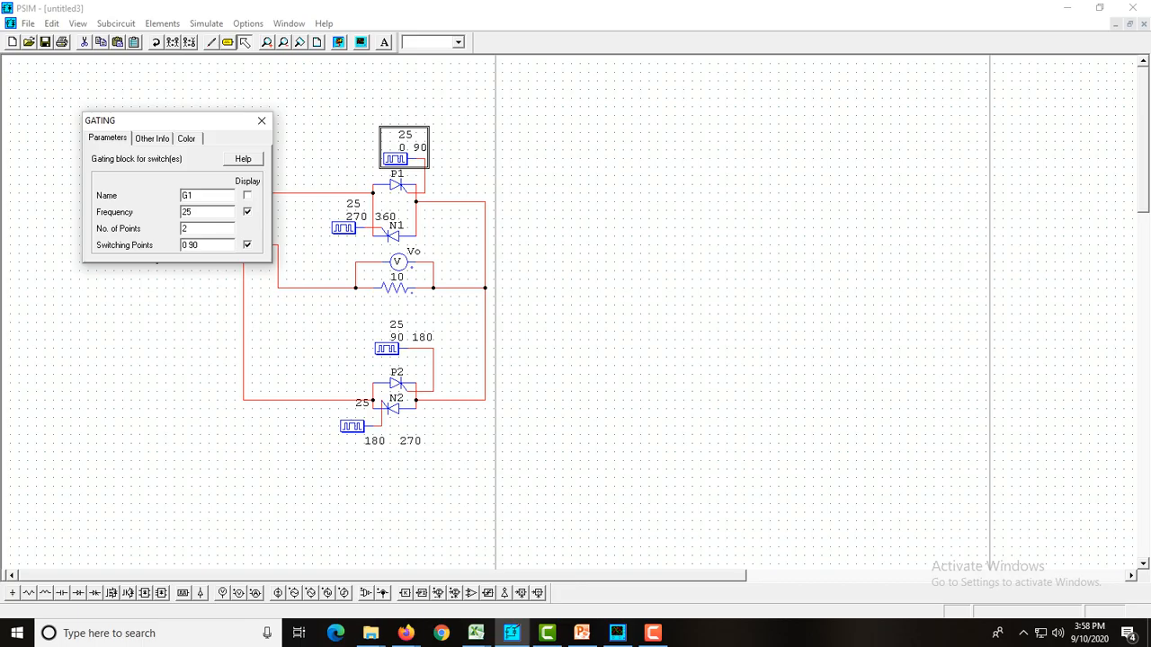
pyautogui.write('3')
pyautogui.click(261, 121)
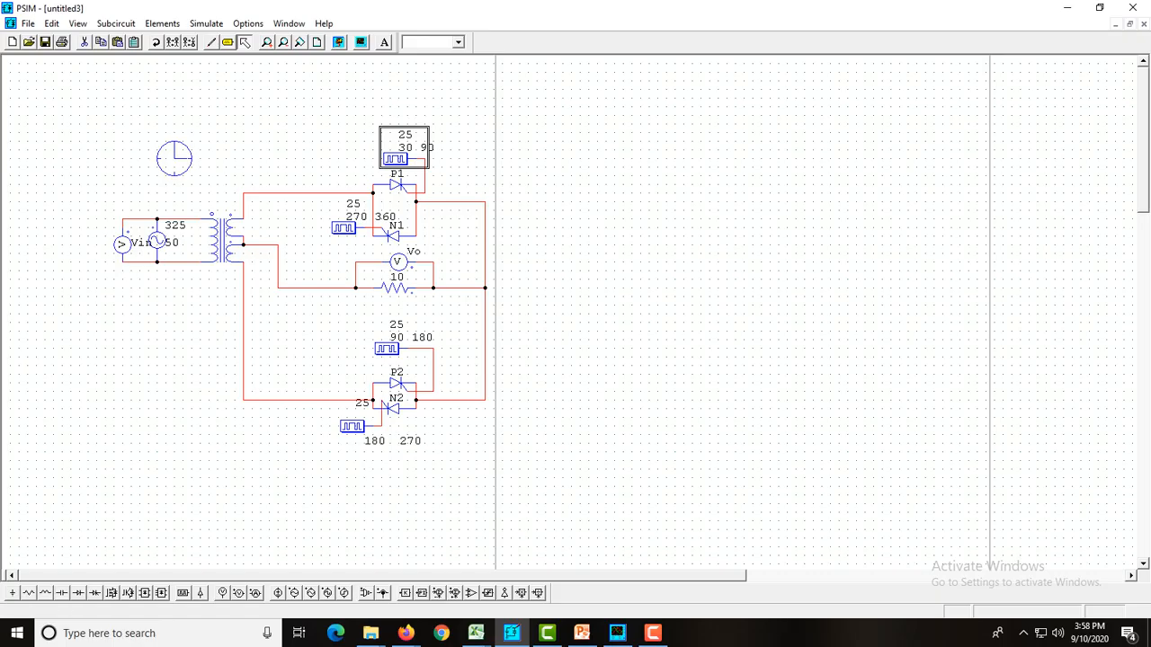
# Set the switching points of thyristor P2's gating block to 120 180
pyautogui.doubleClick(387, 349)
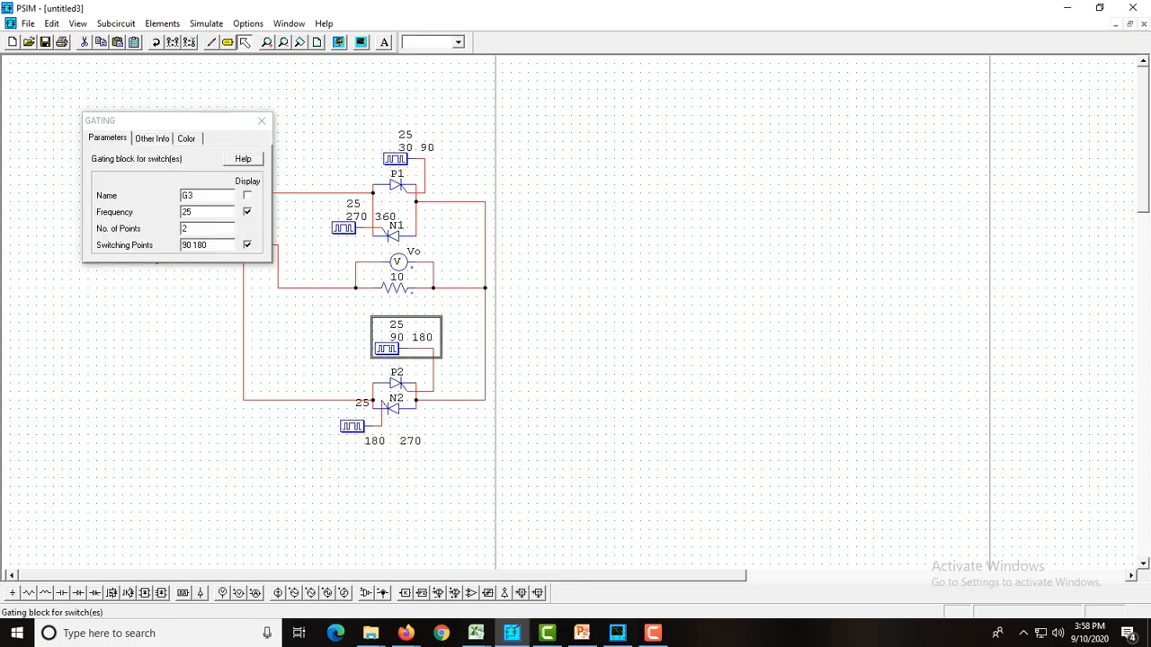
pyautogui.click(183, 244)
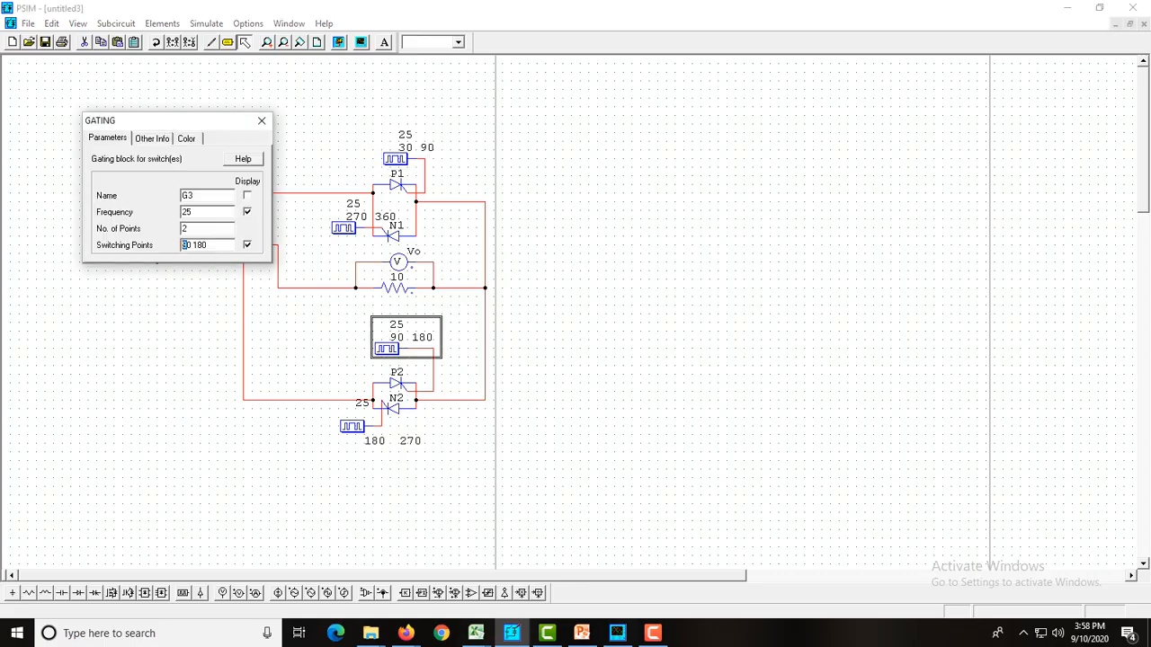
pyautogui.write('12')
pyautogui.click(261, 119)
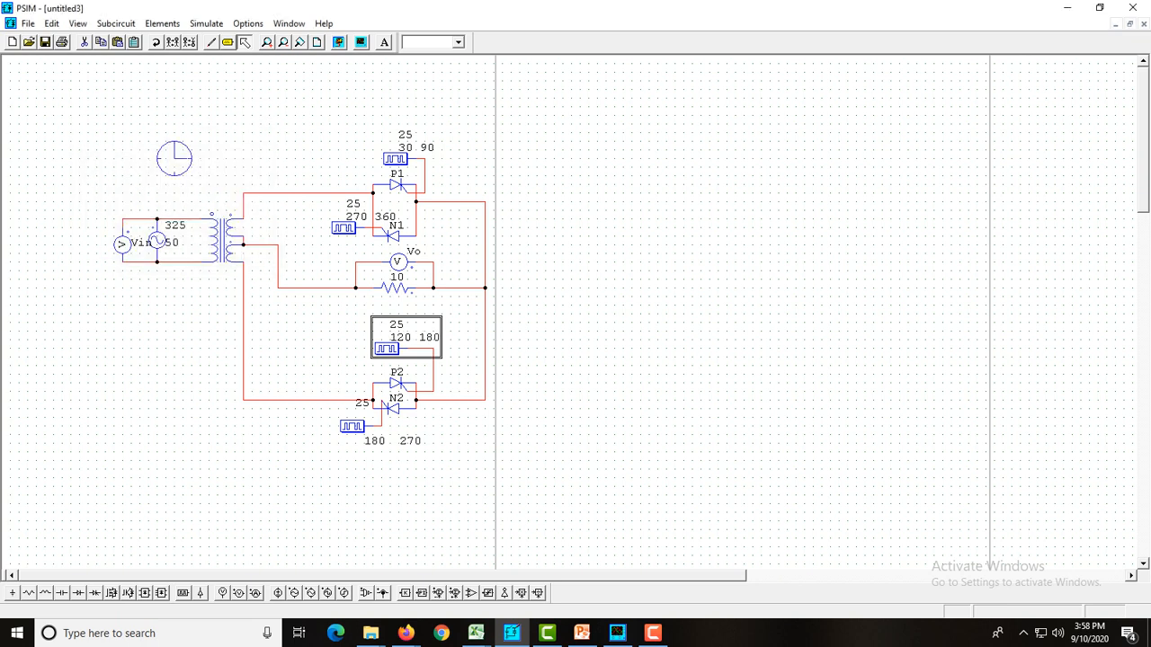
# Set the switching points of thyristor N2's gating block to 210 270
pyautogui.doubleClick(351, 426)
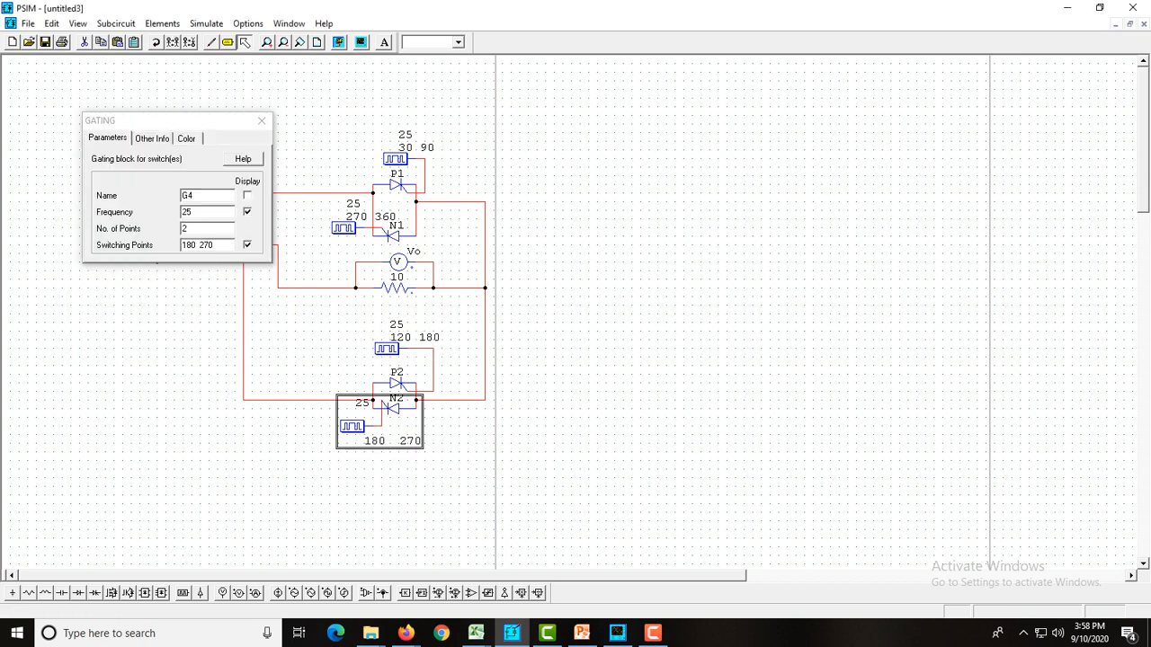
pyautogui.moveTo(195, 245); pyautogui.dragTo(181, 245)
pyautogui.write('210')
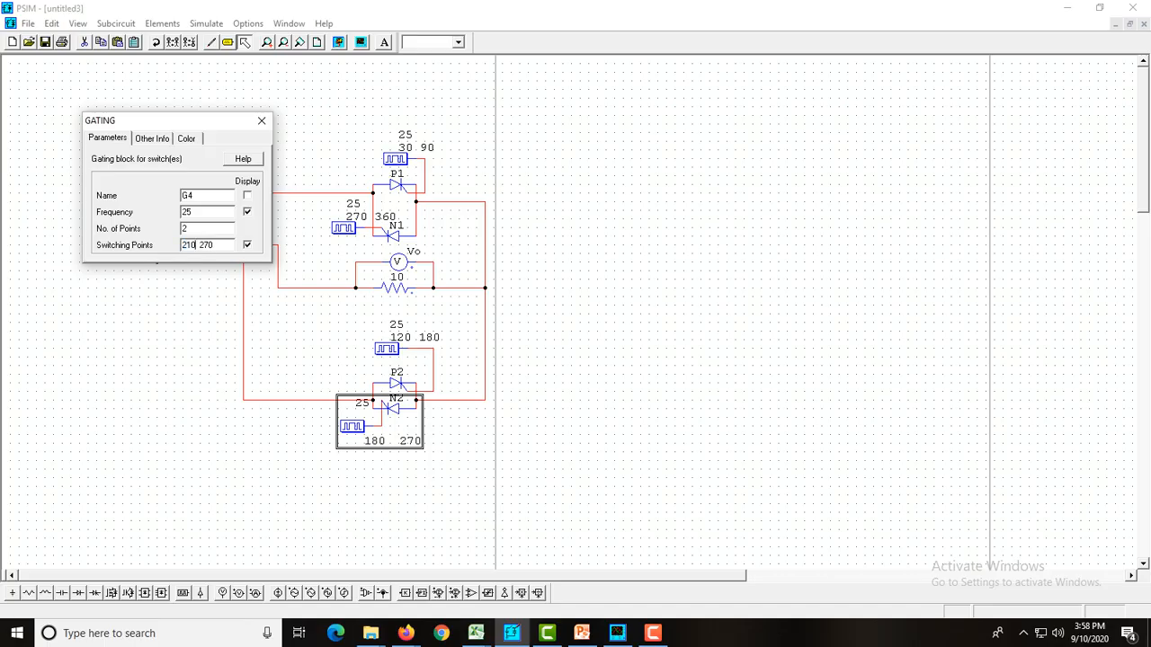
pyautogui.click(261, 119)
pyautogui.press('Escape')
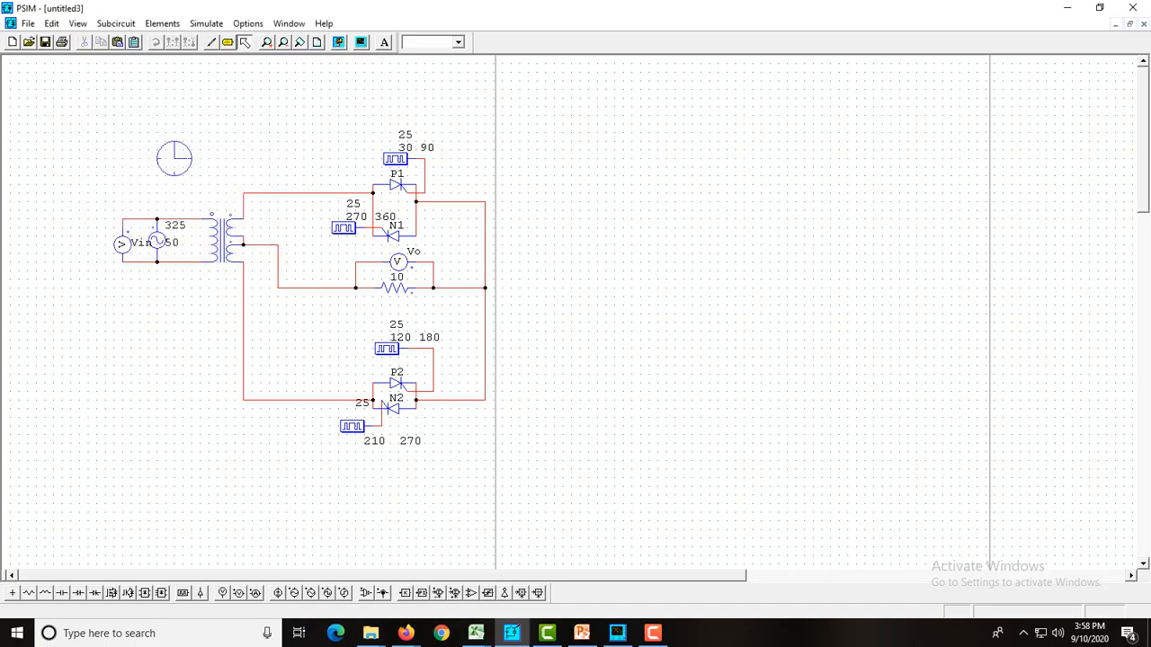
# Set the switching points of thyristor N1's gating block to 300 360
pyautogui.doubleClick(343, 228)
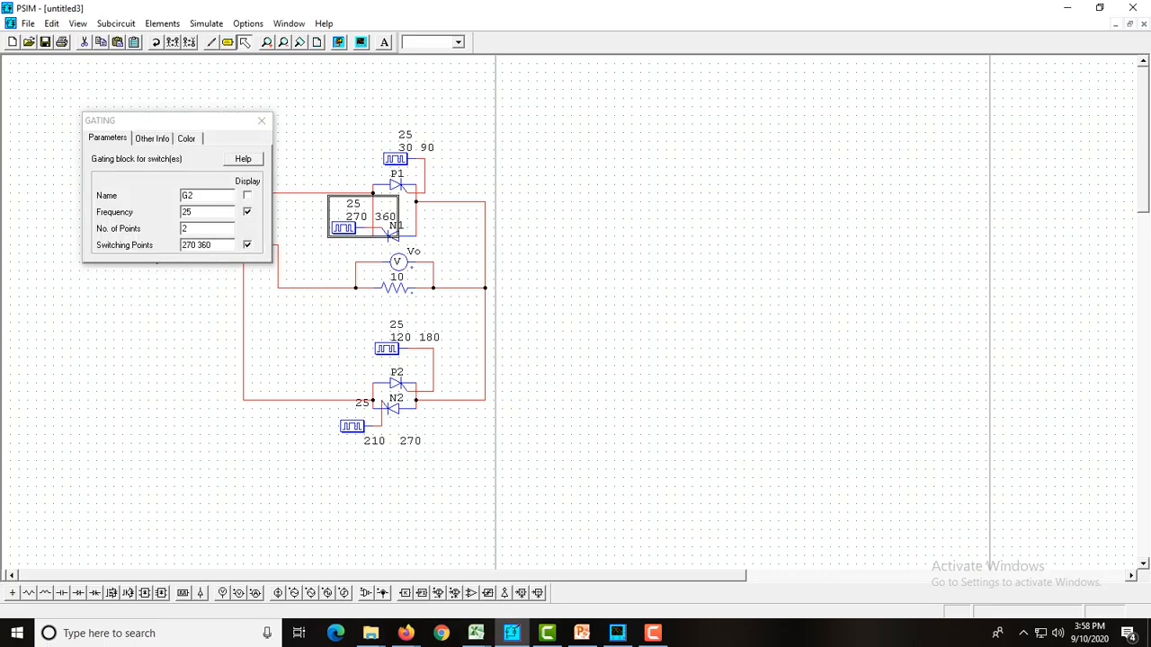
pyautogui.moveTo(196, 246); pyautogui.dragTo(181, 245)
pyautogui.write('300')
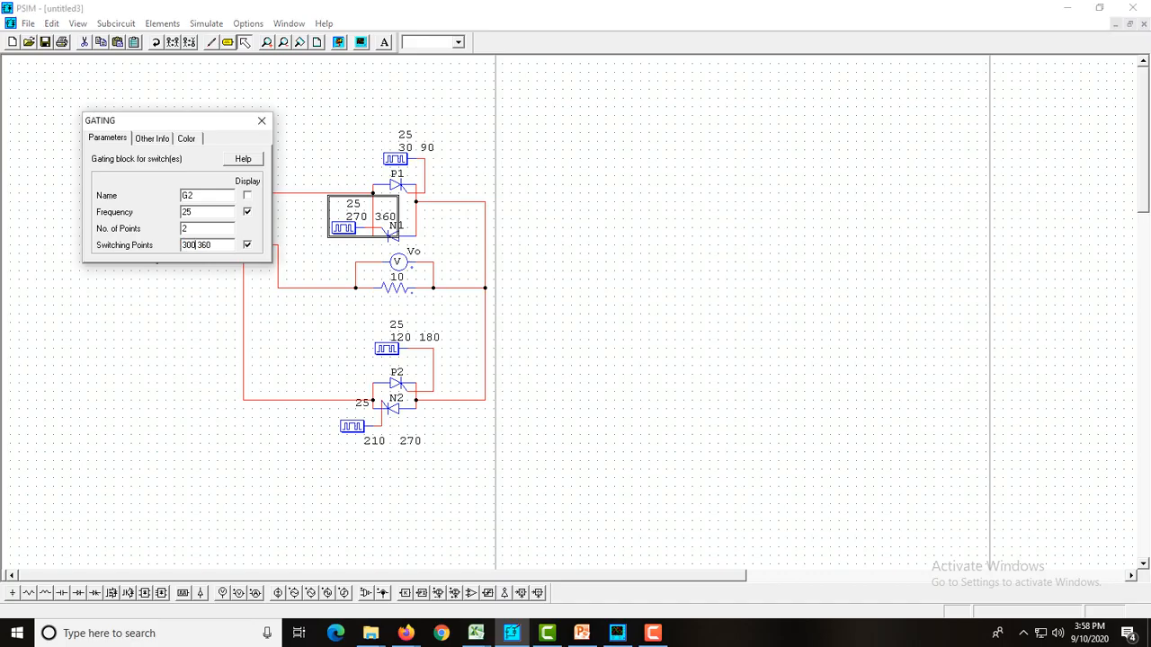
pyautogui.click(262, 121)
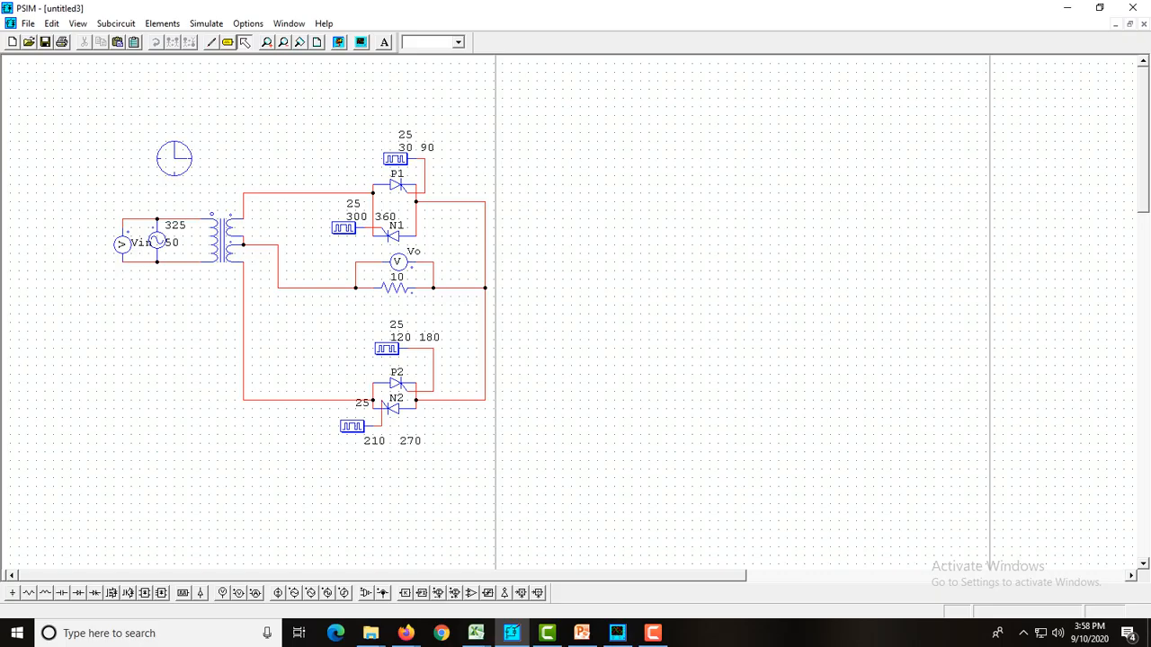
# Run the simulation and measure Vin, Vo and I(R3) near the first positive peak of the waveforms
pyautogui.click(339, 41)
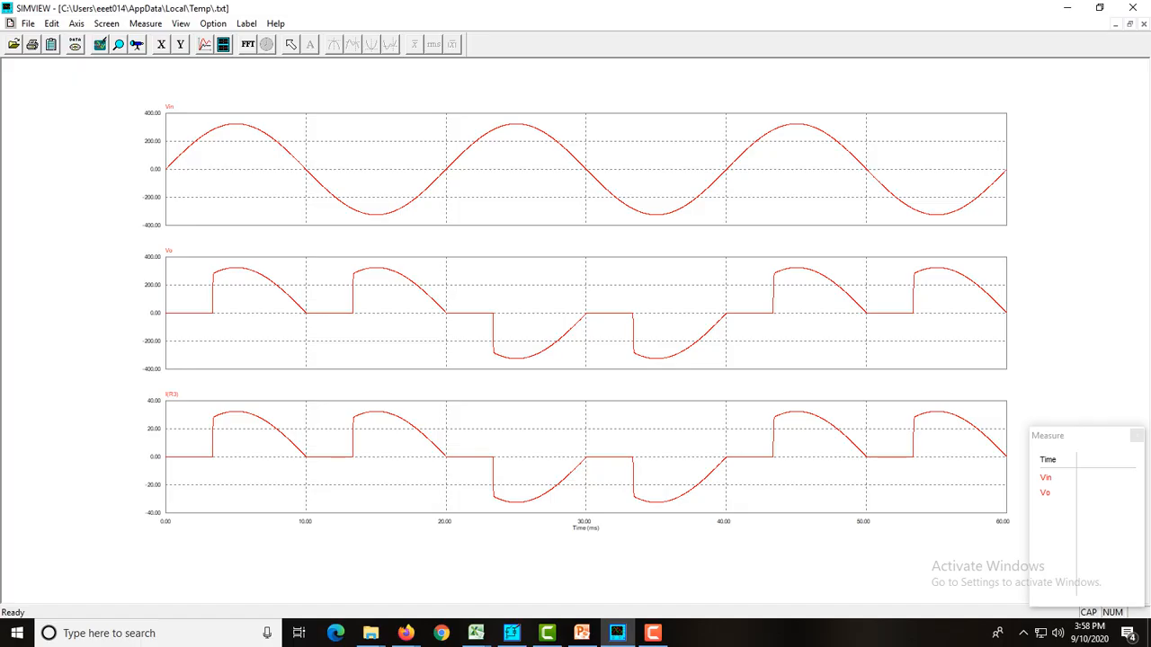
pyautogui.click(254, 312)
pyautogui.moveTo(253, 312); pyautogui.dragTo(237, 312)
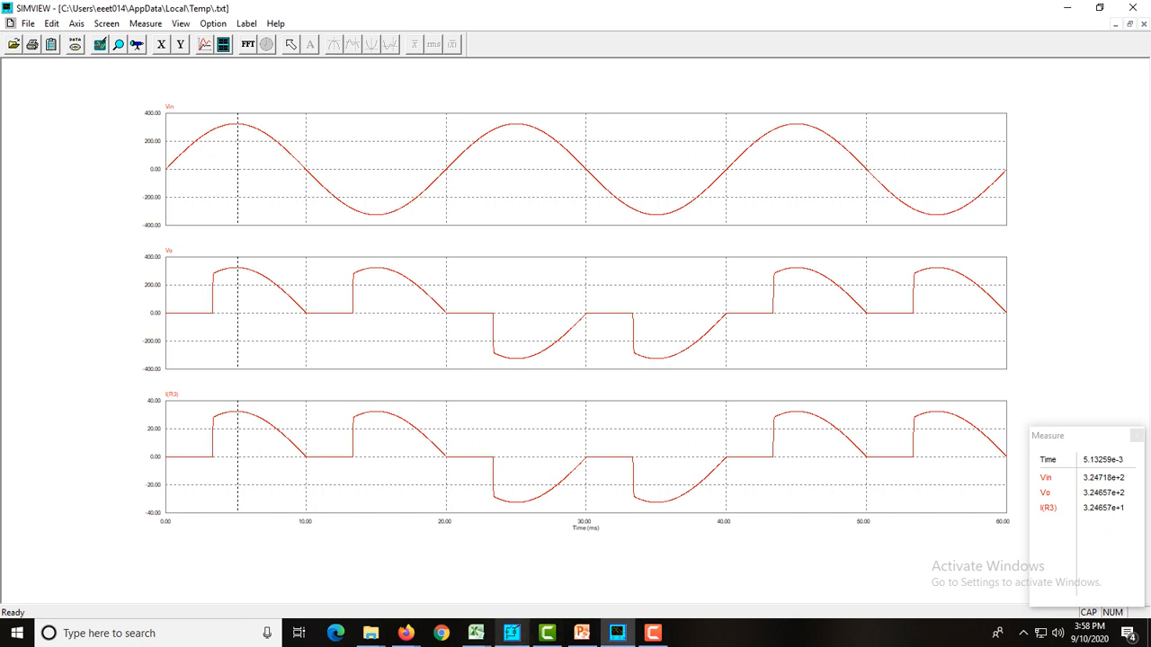
# Return to PSIM, minimize the current schematic and maximize the cyclo.sch schematic with the 12.5 Hz gating blocks
pyautogui.moveTo(511, 633)
pyautogui.click(511, 632)
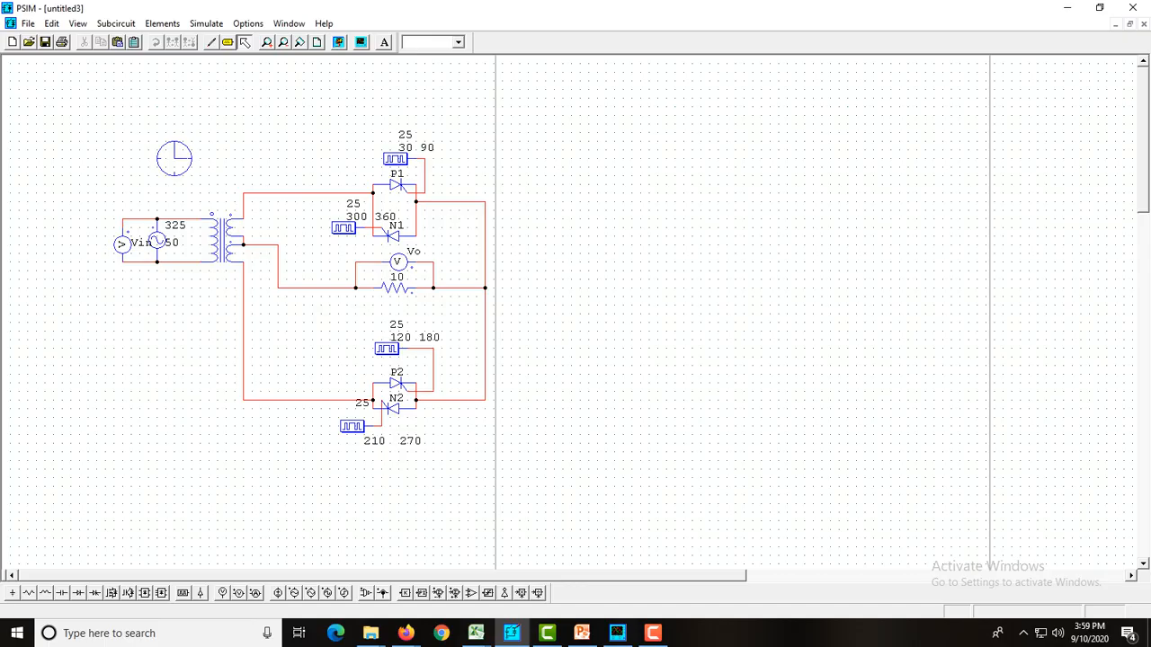
pyautogui.click(1116, 24)
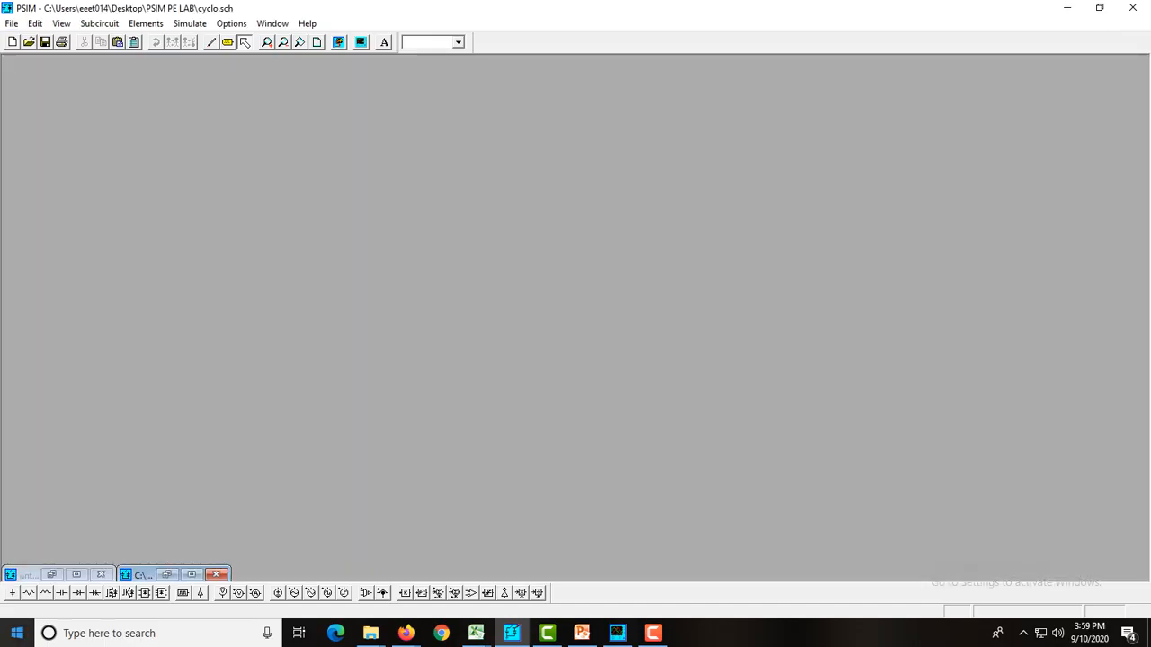
pyautogui.click(190, 575)
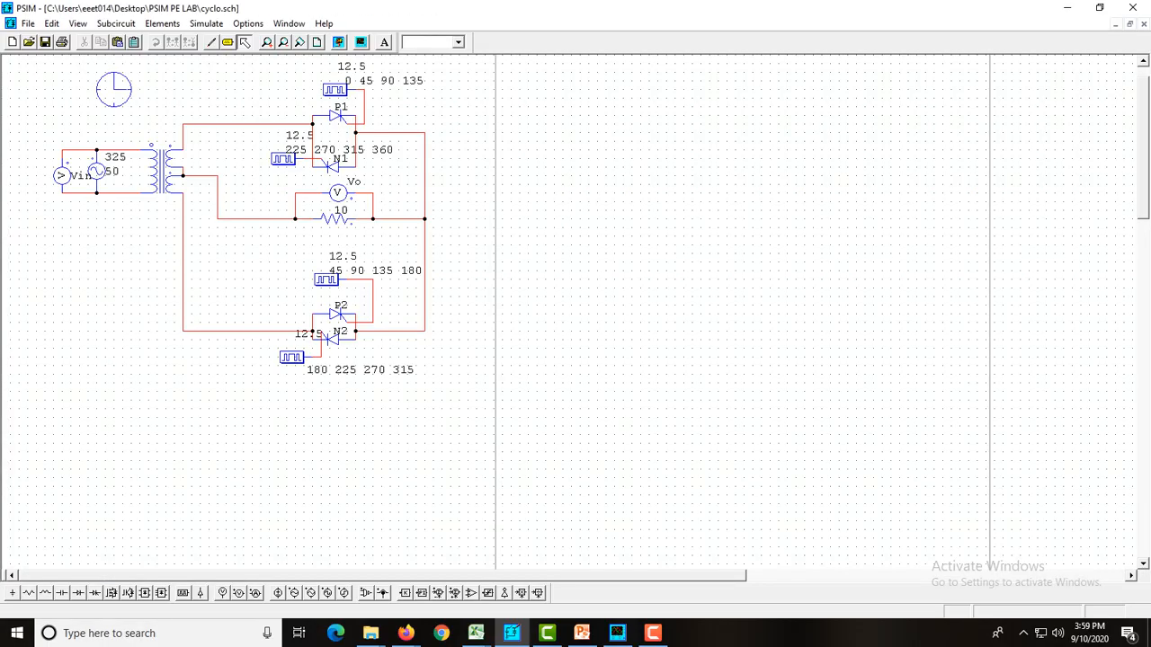
# Switch to the Cycloconverter presentation in PowerPoint and open slide 9, "Waveforms for fo=fs/4"
pyautogui.click(582, 633)
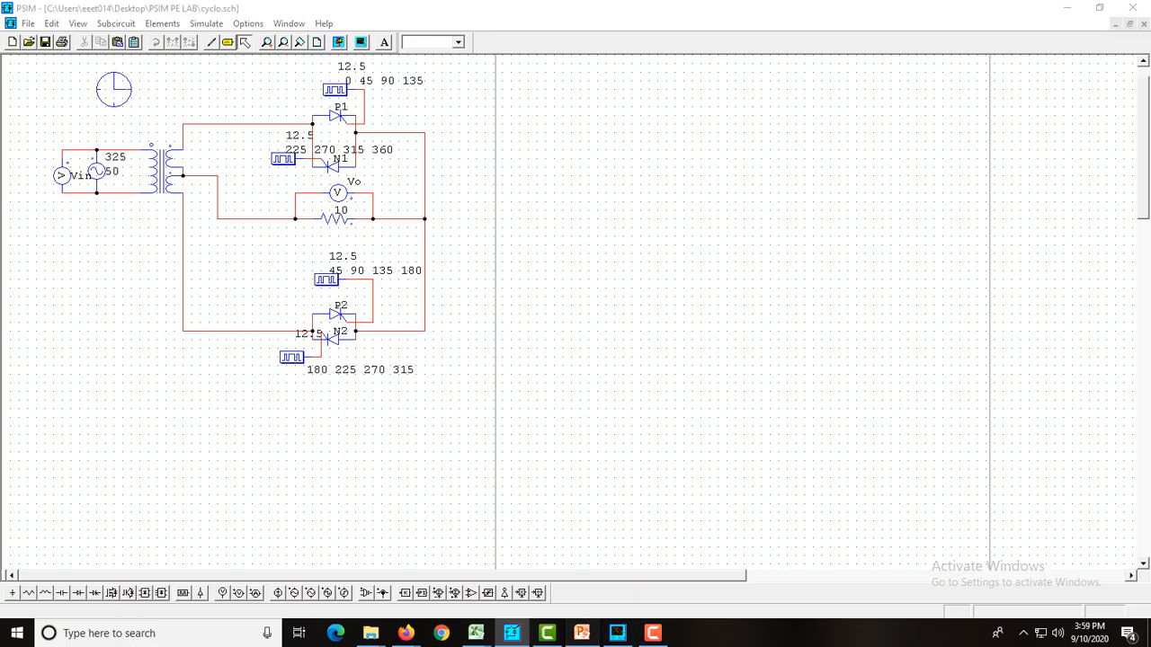
pyautogui.scroll(-5, 252, 360)
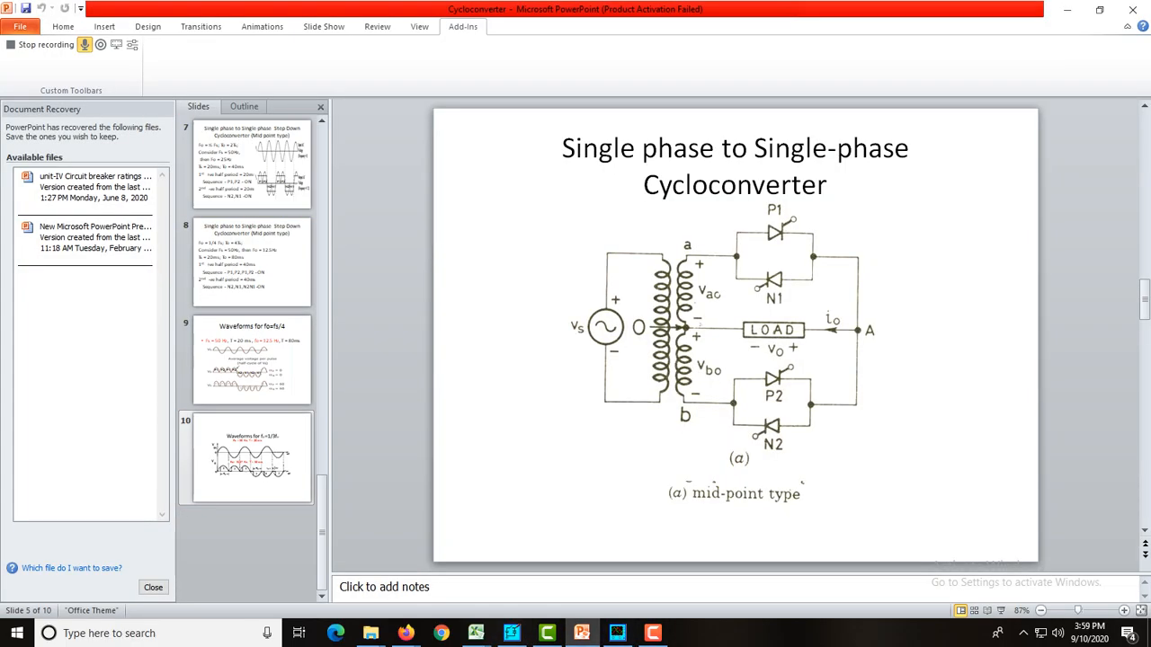
pyautogui.click(252, 459)
pyautogui.click(241, 331)
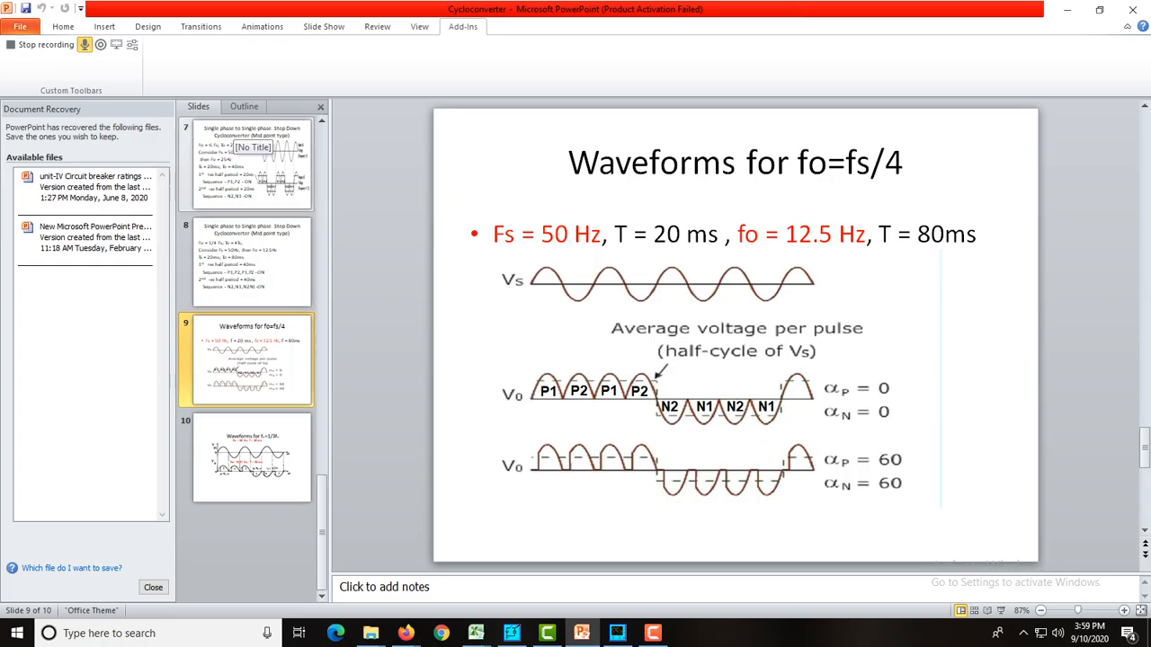
# Start the slide show and advance to the "Waveforms for fo=fs/4" slide
pyautogui.press('F5')
pyautogui.press('Right')
pyautogui.press('Right')
pyautogui.press('Right')
pyautogui.press('Right')
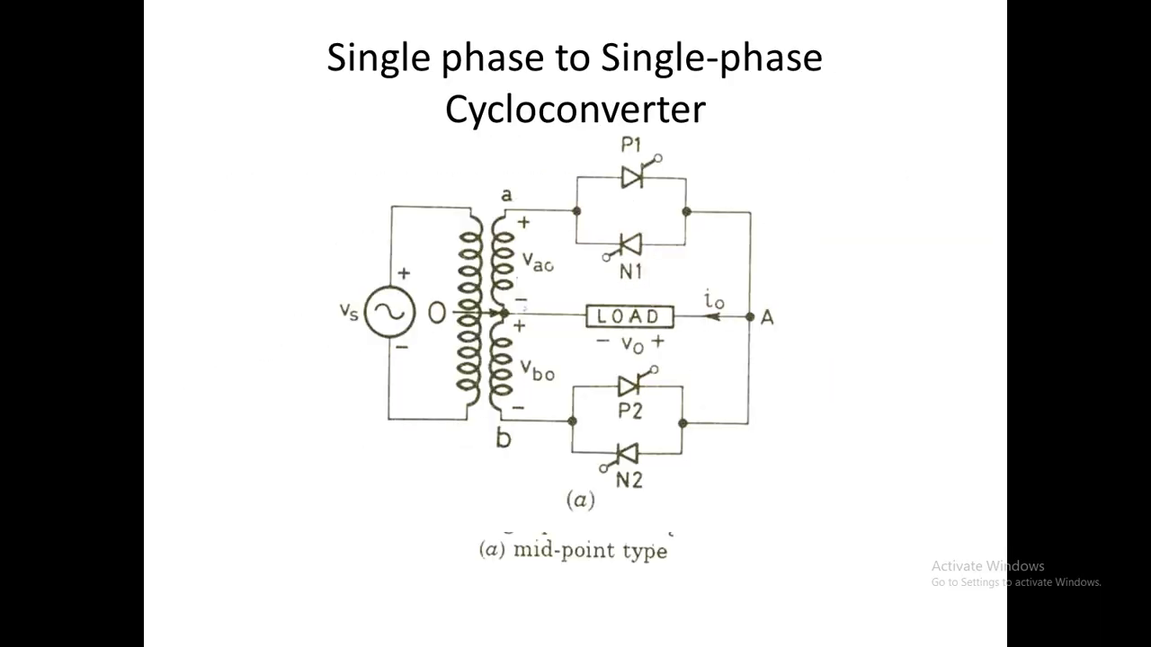
pyautogui.press('Right')
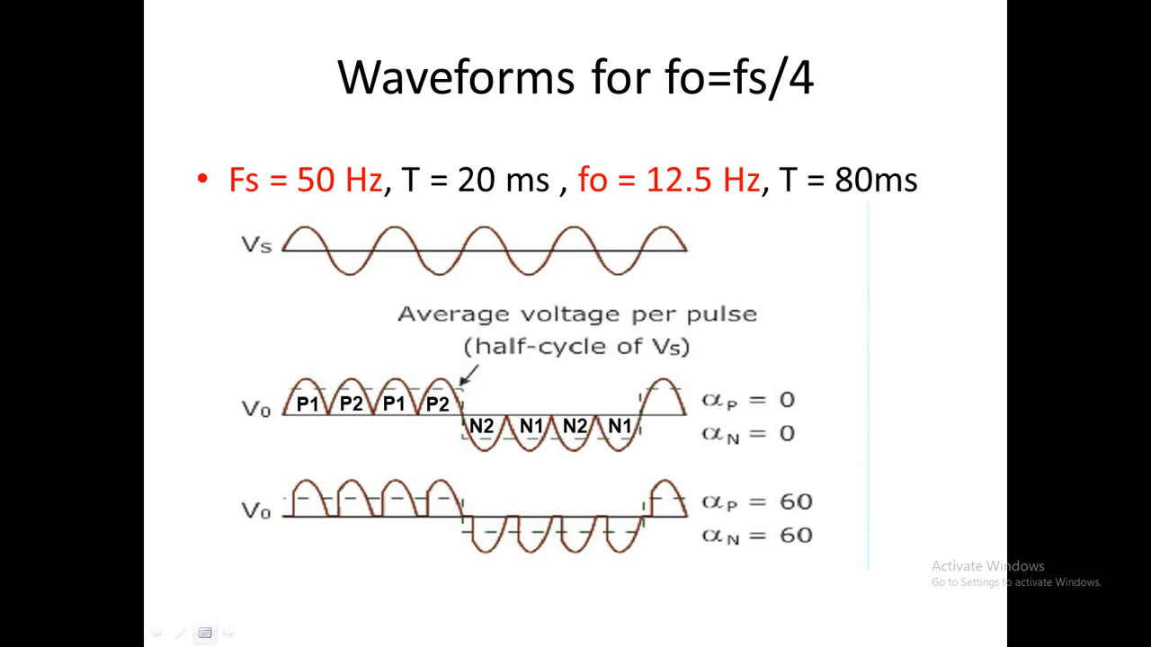
# Handwrite the time marks 0, 10, 20, 30, 40, 50 and 60 with the Pen along the slide's zero-firing-angle Vo waveform
pyautogui.click(180, 632)
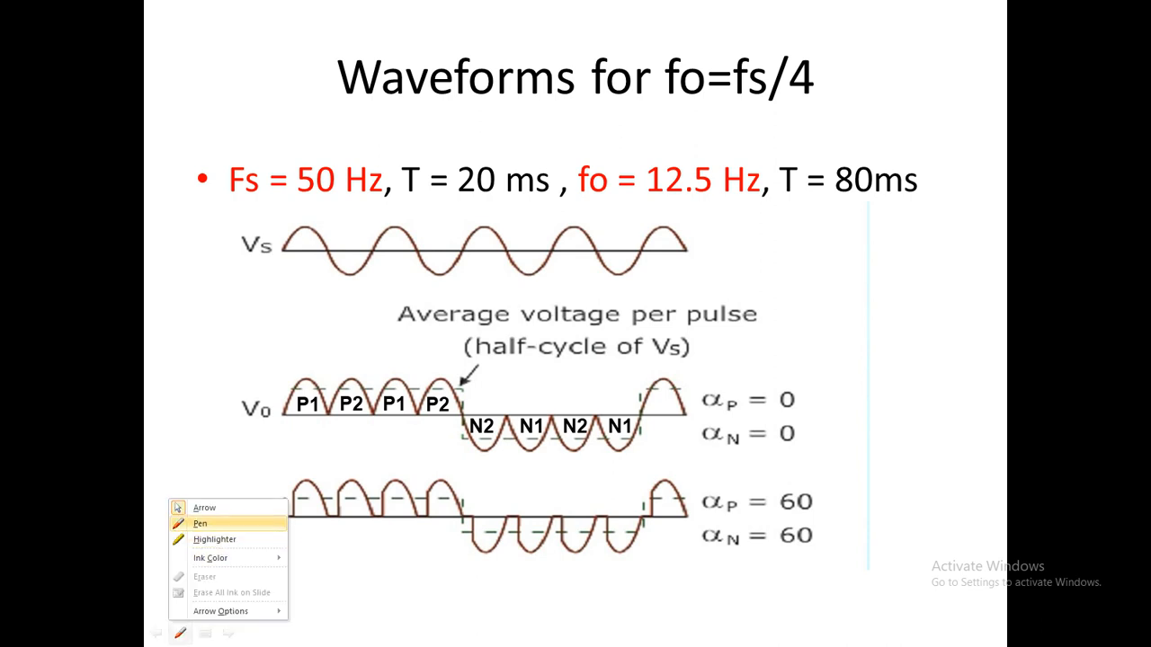
pyautogui.click(199, 523)
pyautogui.moveTo(280, 424)
pyautogui.mouseDown()
pyautogui.moveTo(449, 434)
pyautogui.moveTo(499, 406)
pyautogui.moveTo(595, 401)
pyautogui.mouseUp()
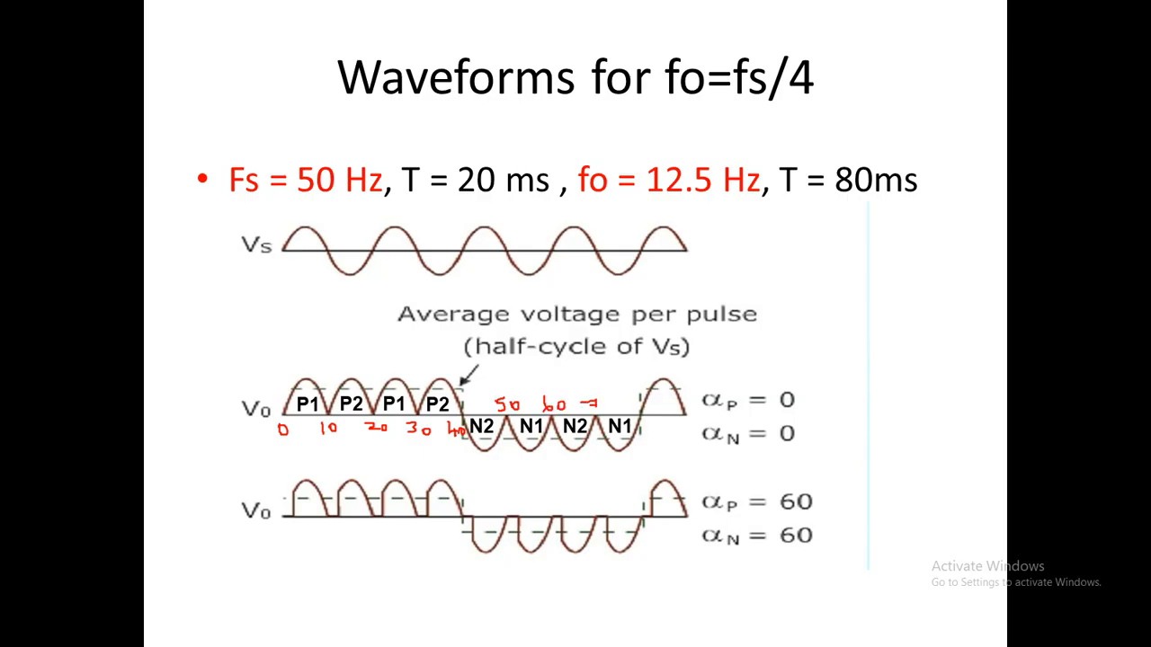
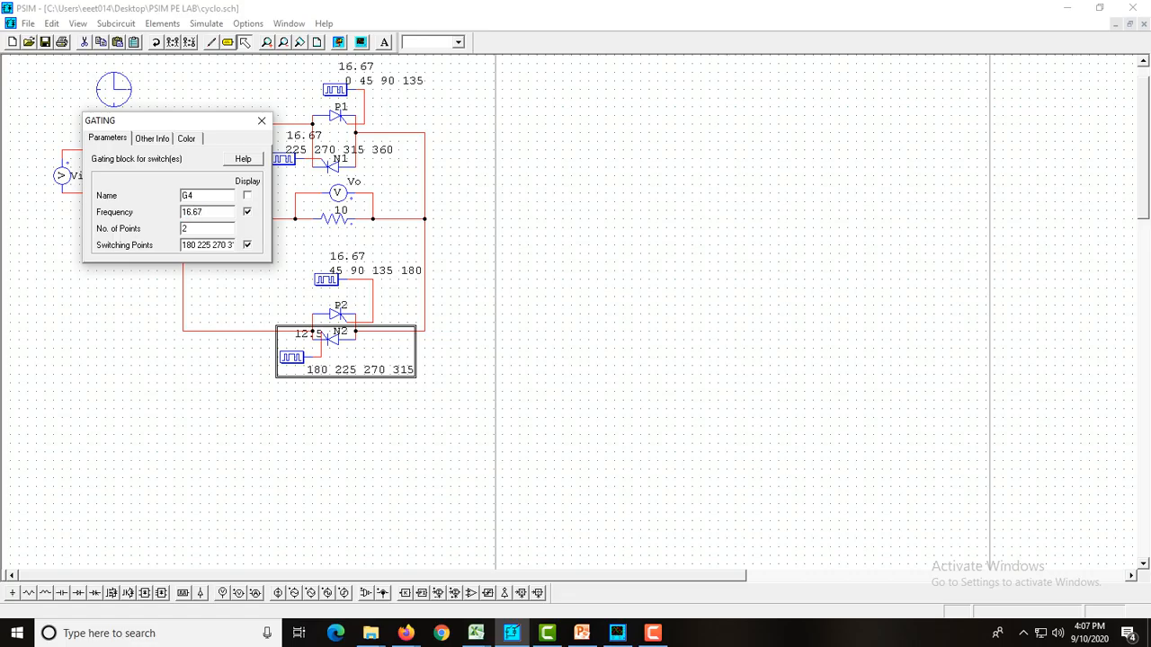
# Apply 16.67 Hz to the N2 gating block and set the P1 gating block's switching points to 0 60 120 180
pyautogui.click(262, 121)
pyautogui.click(247, 278)
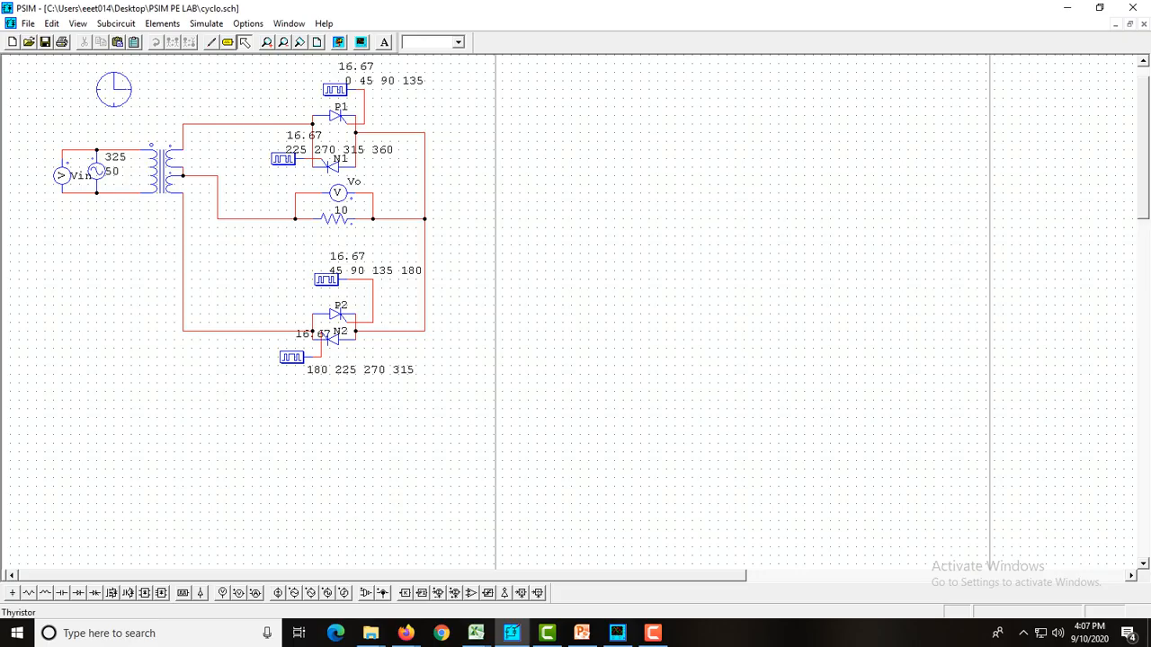
pyautogui.doubleClick(335, 90)
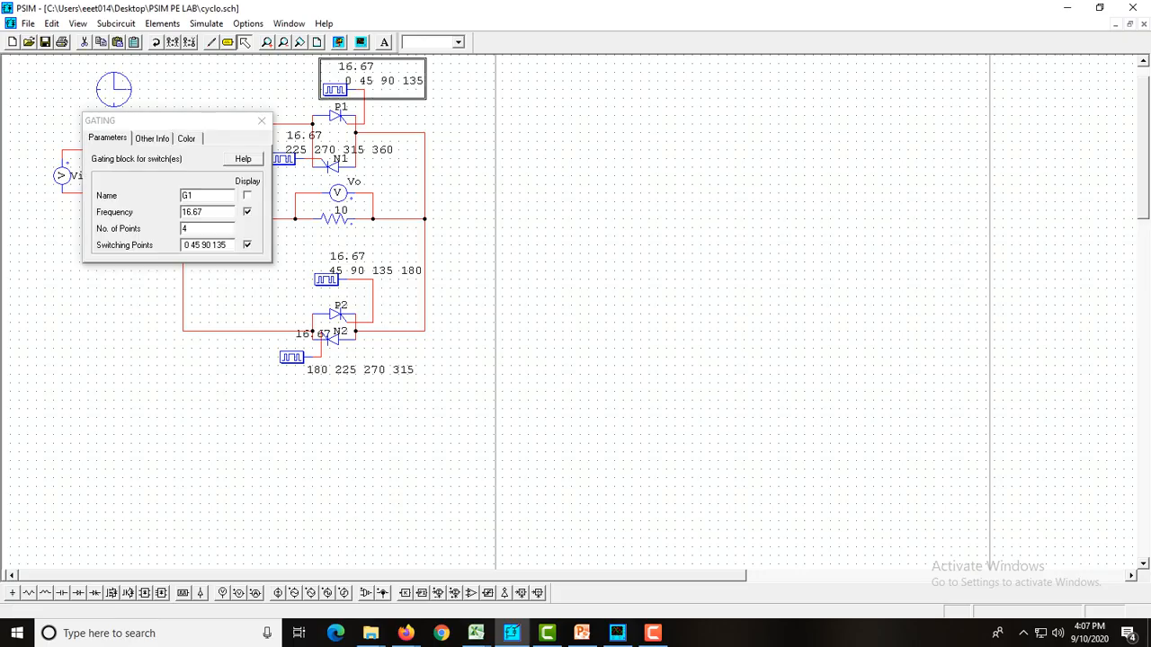
pyautogui.press('BackSpace')
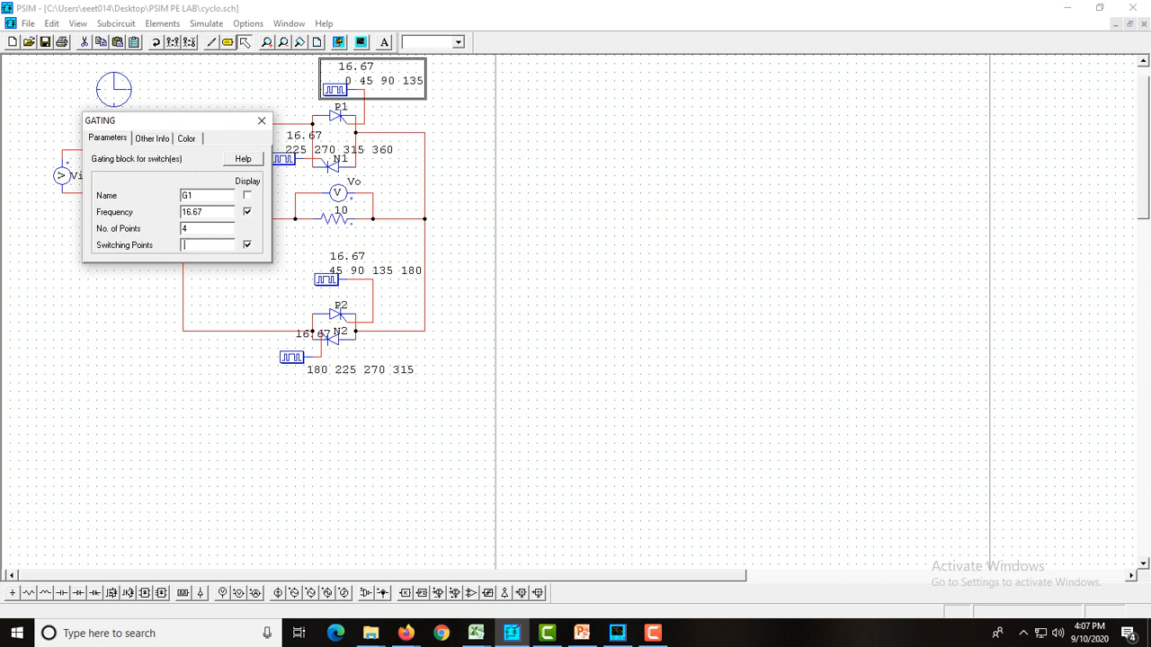
pyautogui.write('0 60 120 180')
pyautogui.click(260, 120)
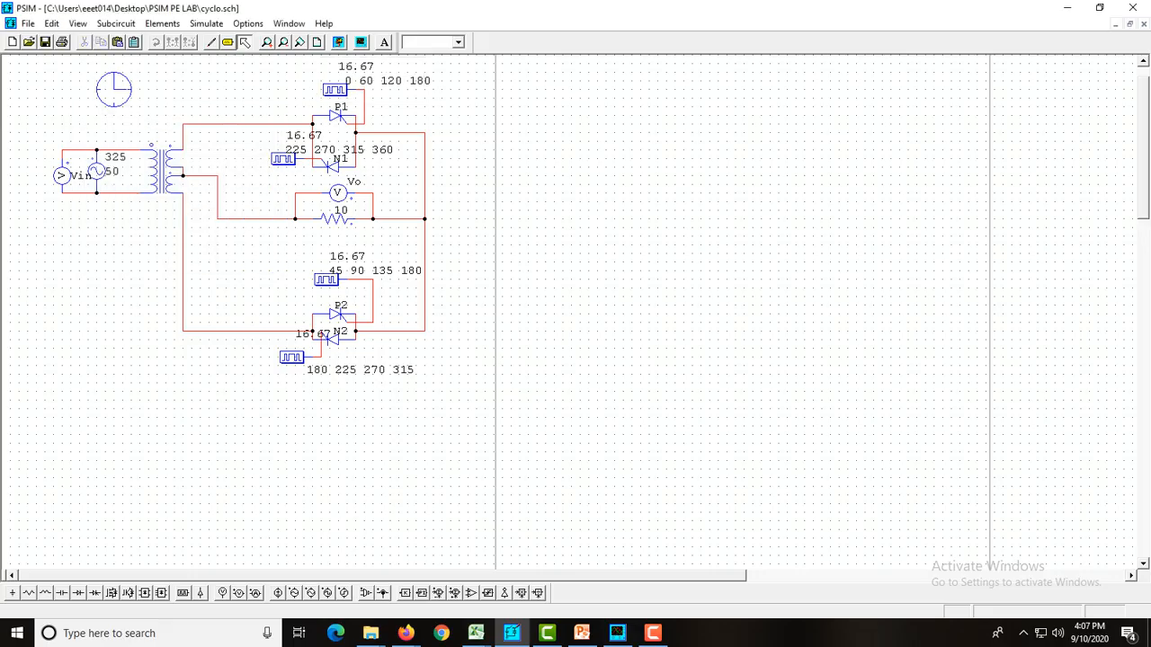
# Set the P2 gating block to 2 points with switching points 60 120
pyautogui.doubleClick(326, 279)
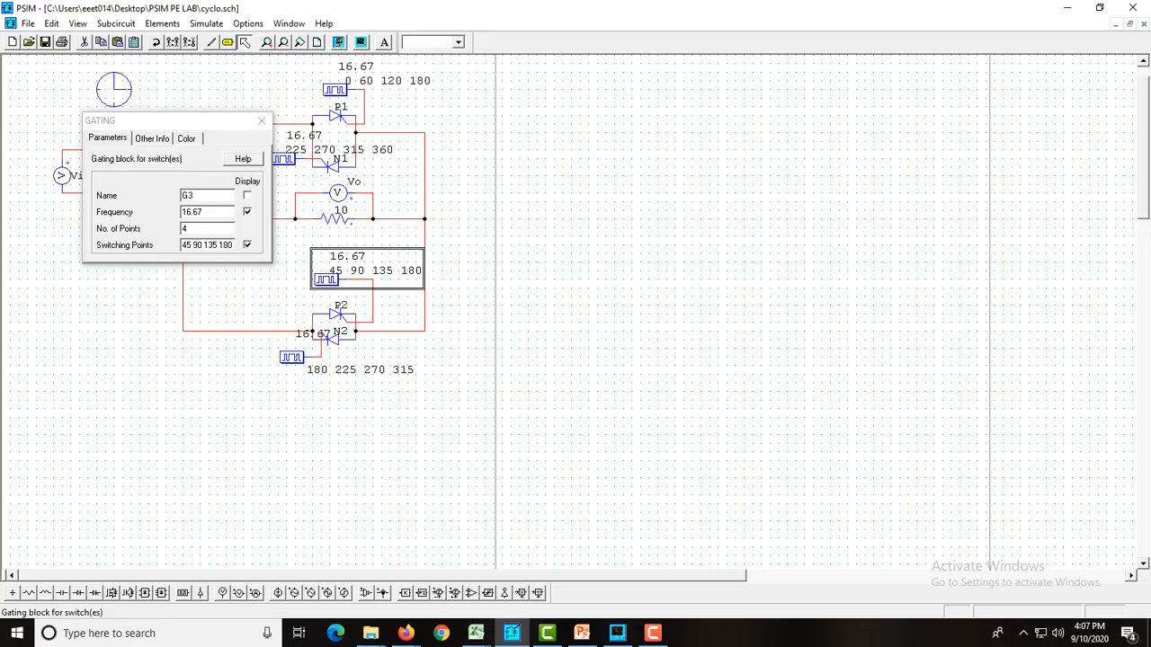
pyautogui.doubleClick(186, 229)
pyautogui.write('2')
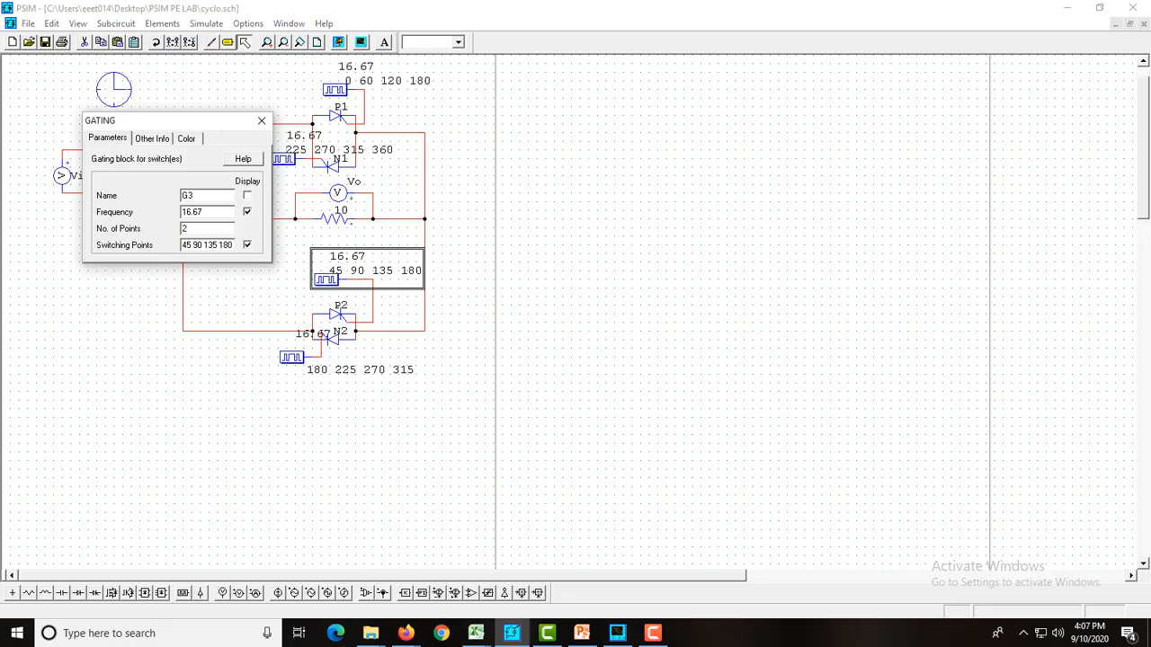
pyautogui.press('Tab')
pyautogui.write('60 120')
pyautogui.click(261, 121)
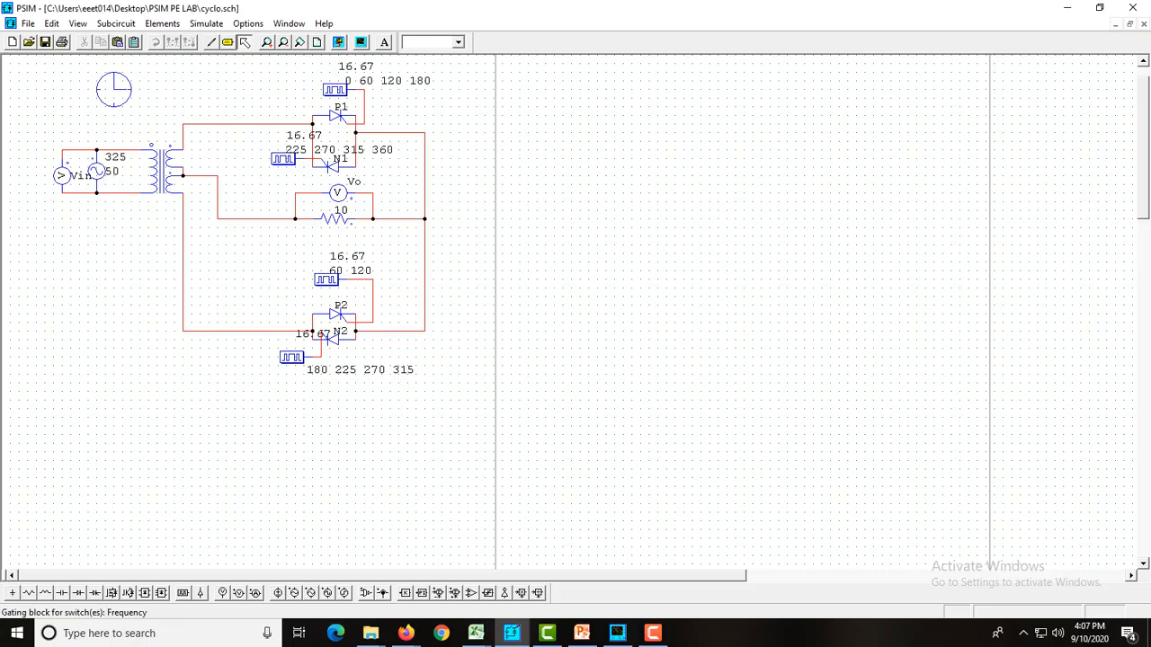
pyautogui.doubleClick(291, 357)
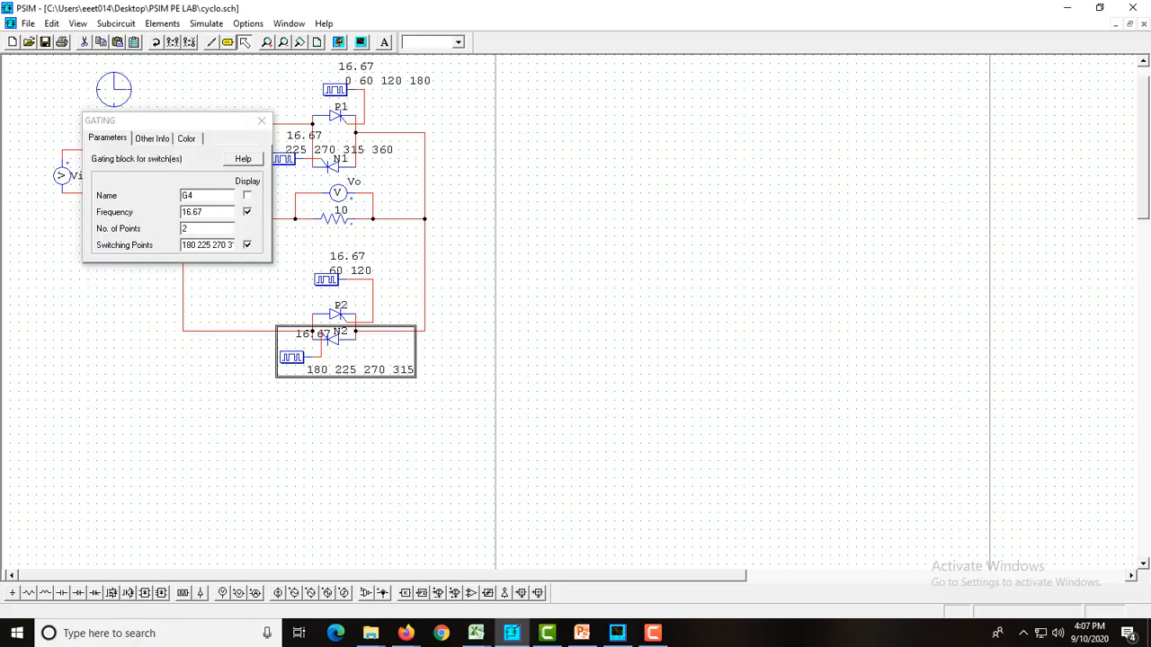
pyautogui.write('4')
pyautogui.moveTo(182, 246); pyautogui.dragTo(241, 246)
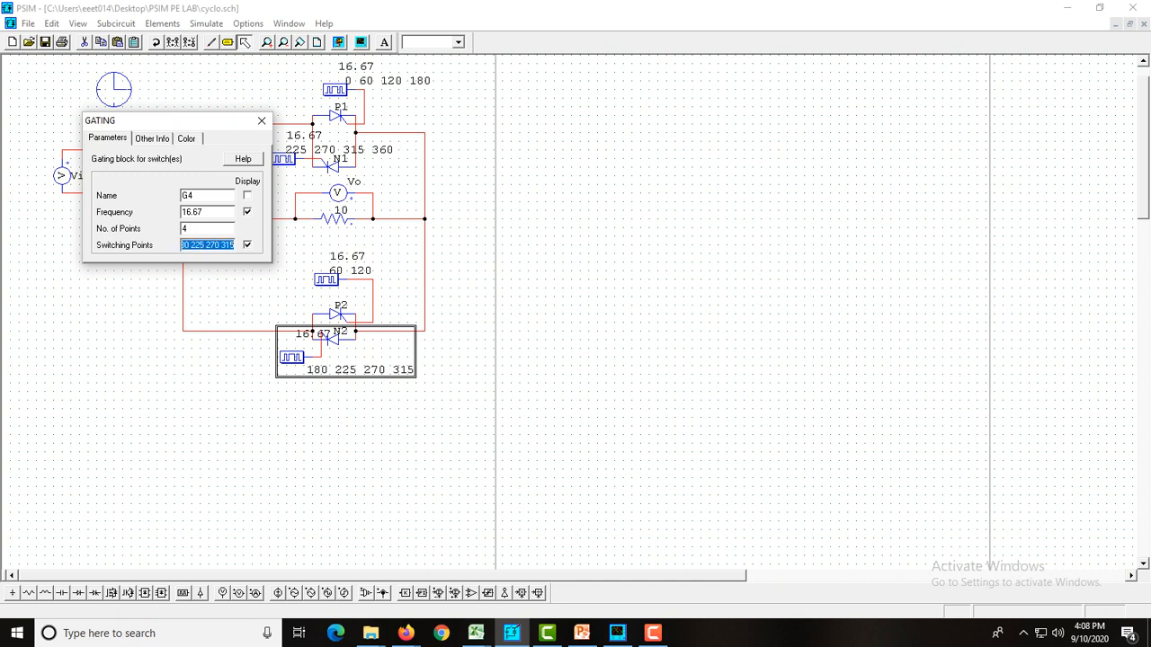
pyautogui.press('BackSpace')
pyautogui.write('180 12')
pyautogui.press('BackSpace')
pyautogui.press('BackSpace')
pyautogui.write('240 300 360')
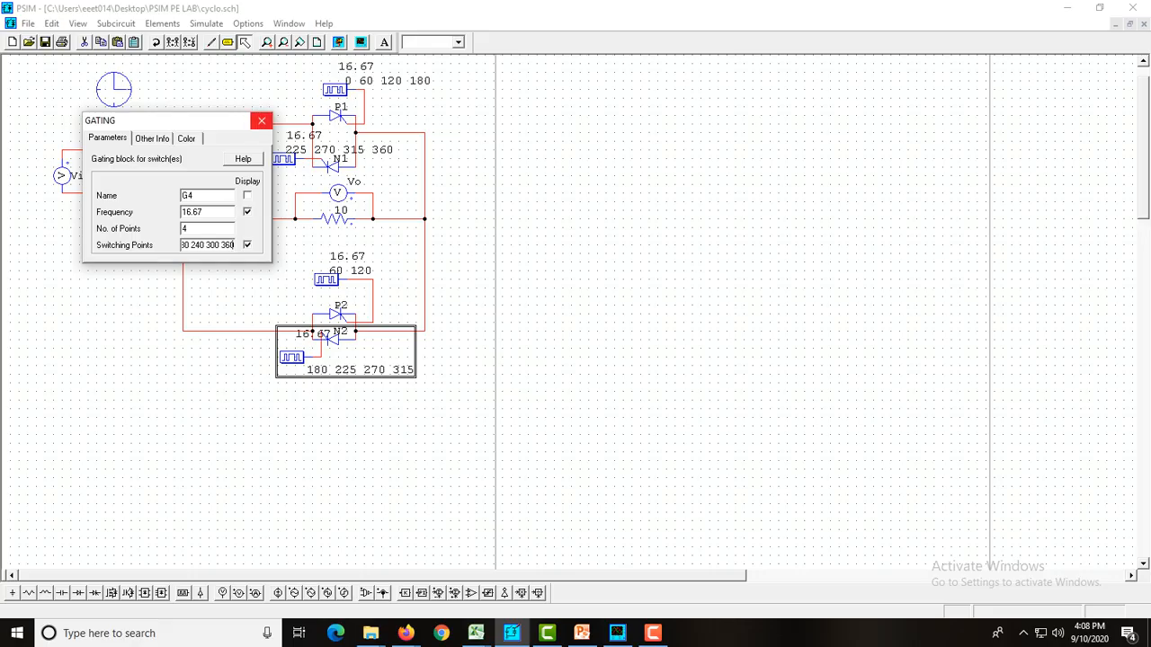
pyautogui.click(261, 120)
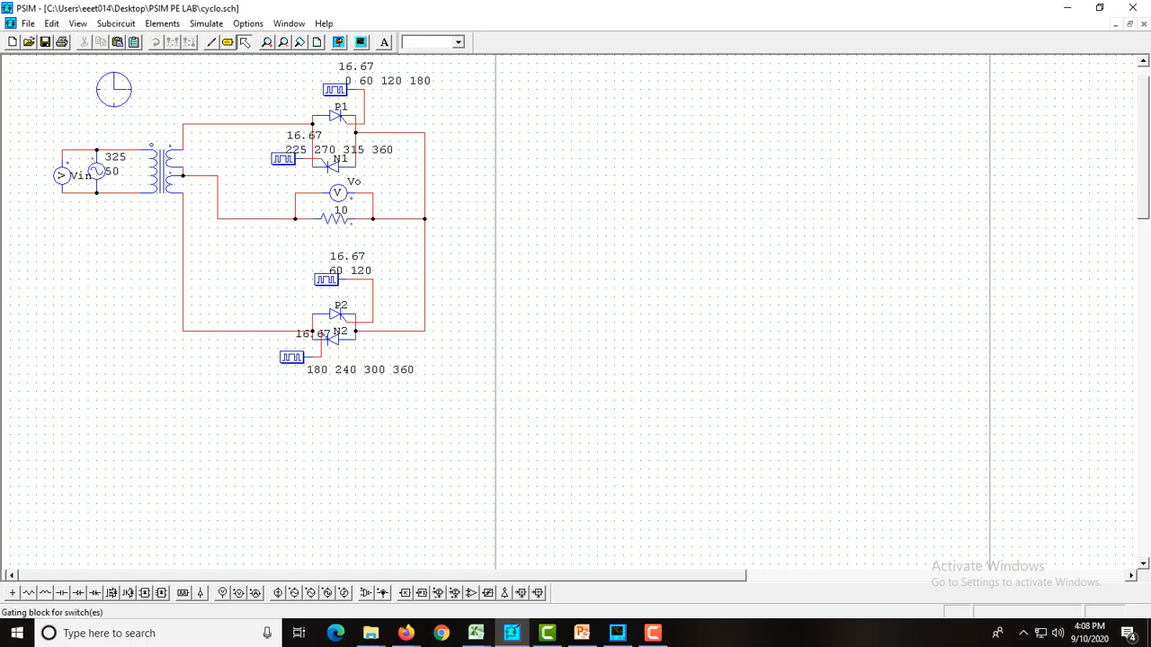
# Set the switching points of the N1 gating block to 240 300, keeping 2 points
pyautogui.doubleClick(282, 159)
pyautogui.click(201, 228)
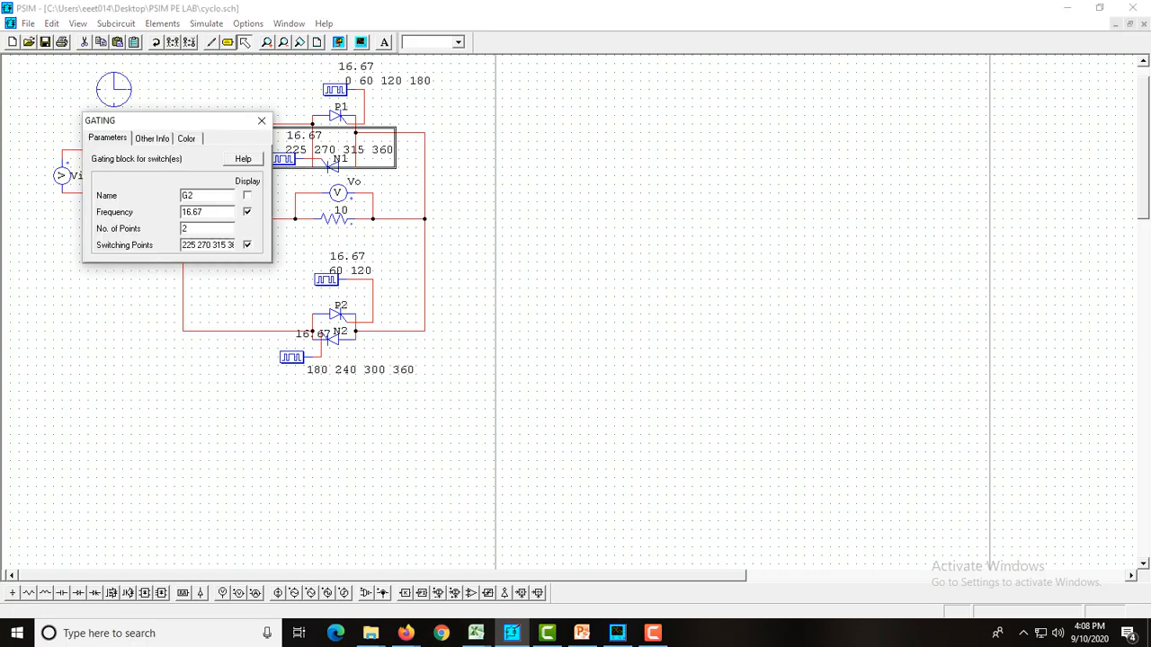
pyautogui.press('Tab')
pyautogui.write('240 300')
pyautogui.click(260, 121)
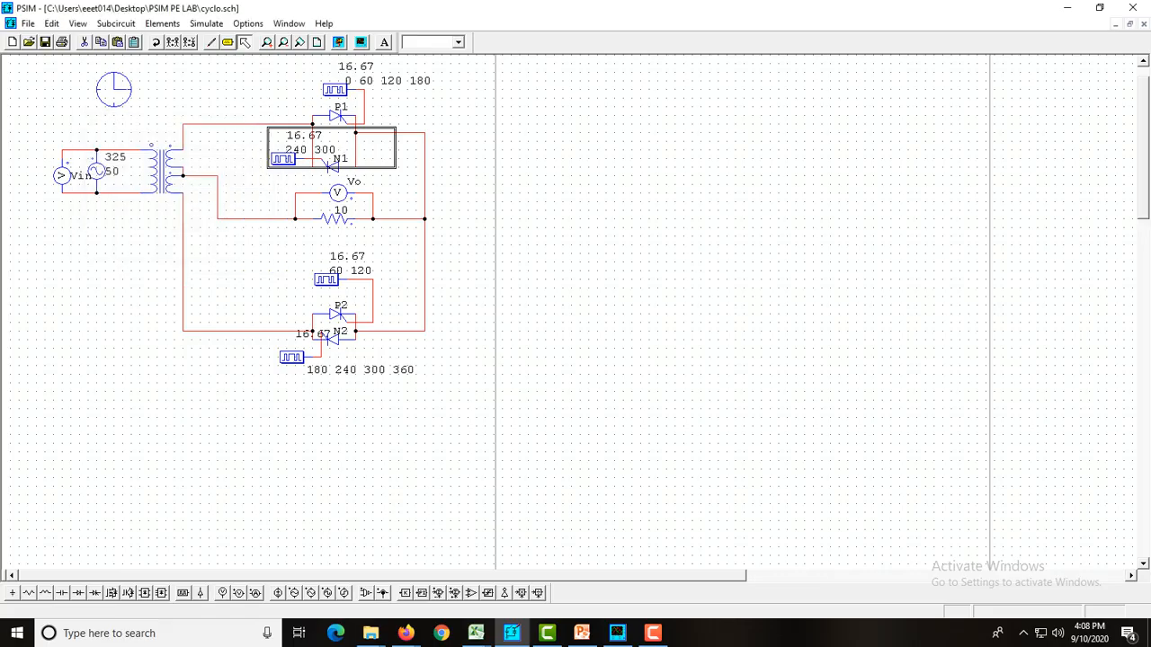
# Review the frequency, number of points and switching points of the P1, P2, N2 and N1 gating blocks
pyautogui.doubleClick(335, 90)
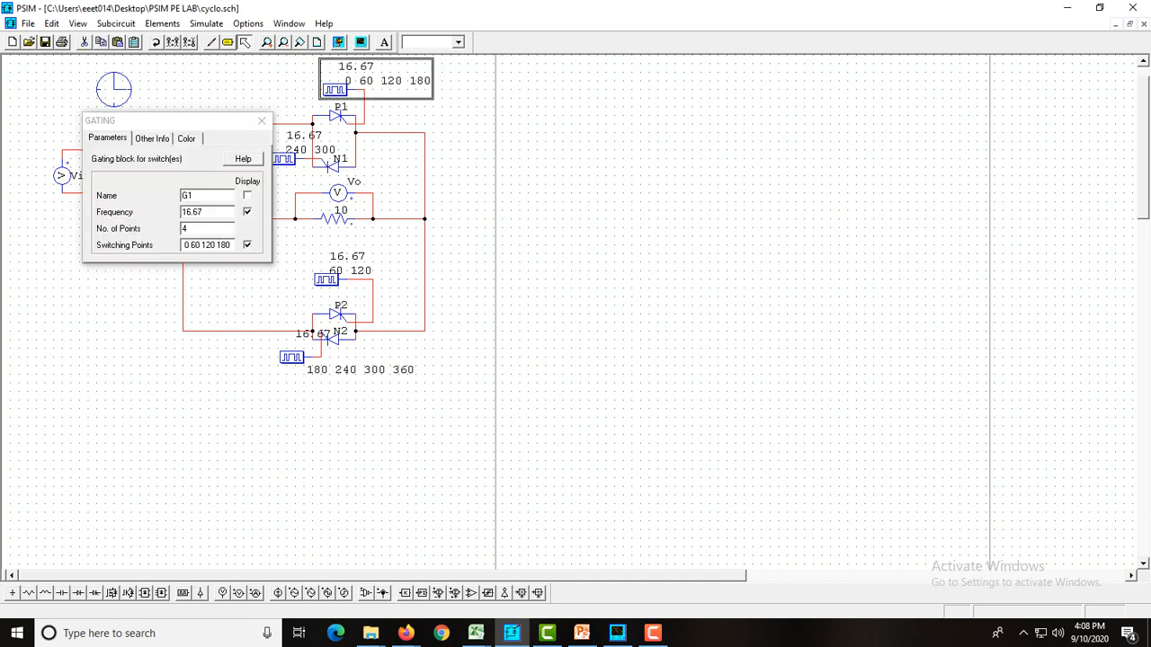
pyautogui.click(262, 121)
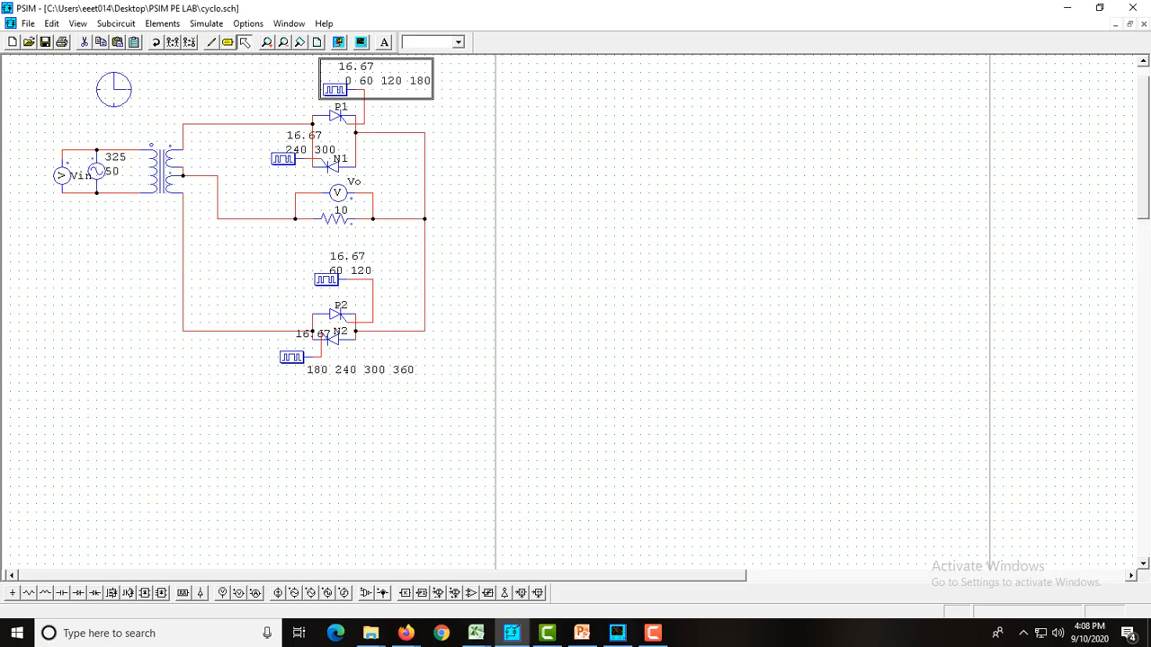
pyautogui.doubleClick(326, 280)
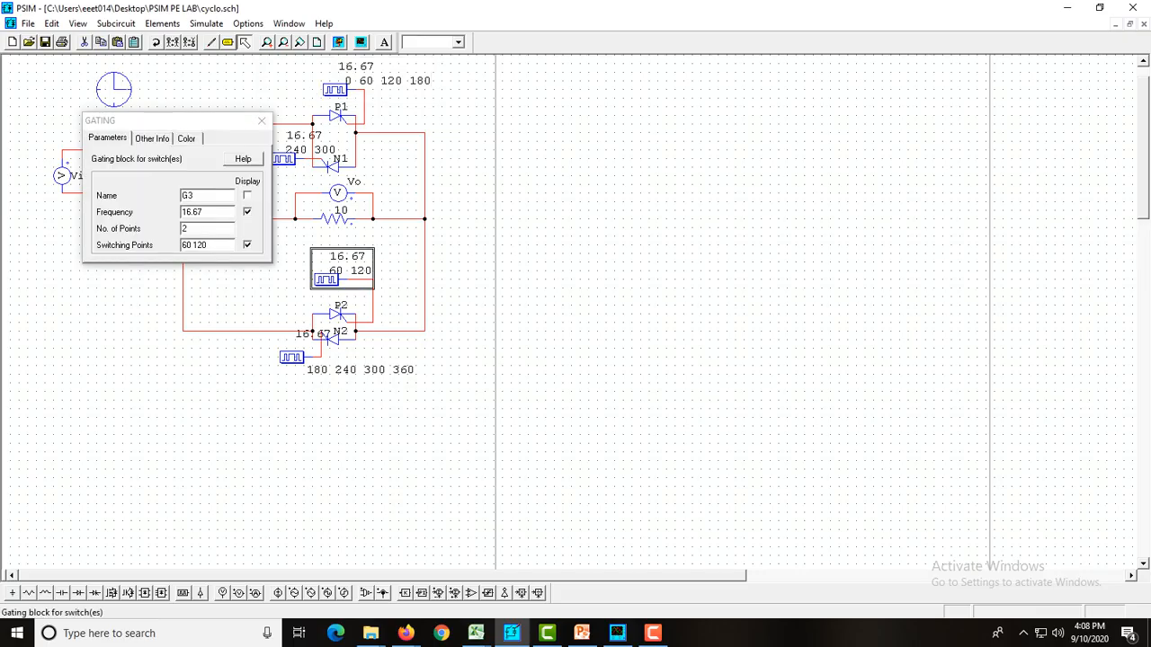
pyautogui.click(261, 120)
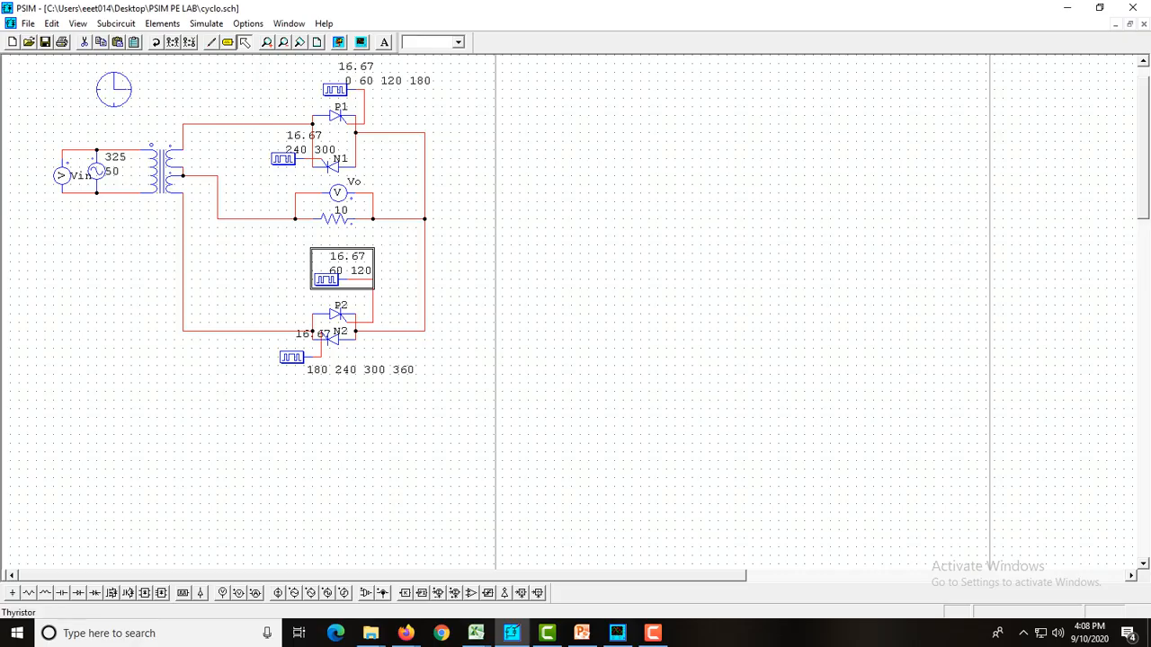
pyautogui.doubleClick(292, 358)
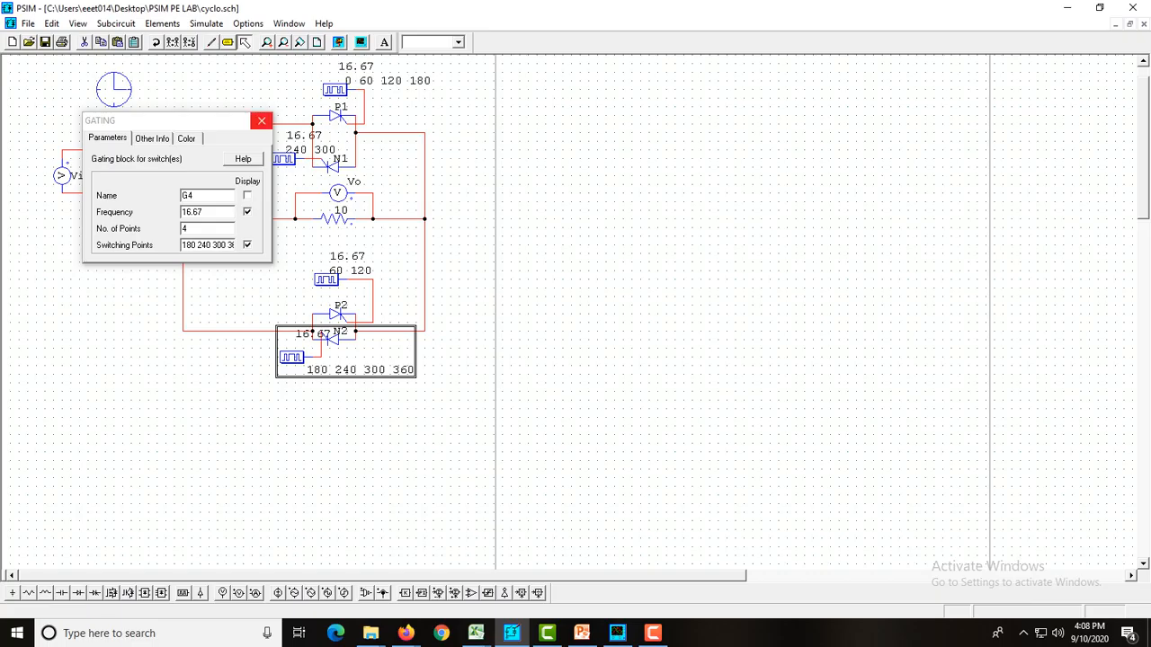
pyautogui.click(260, 121)
pyautogui.doubleClick(333, 162)
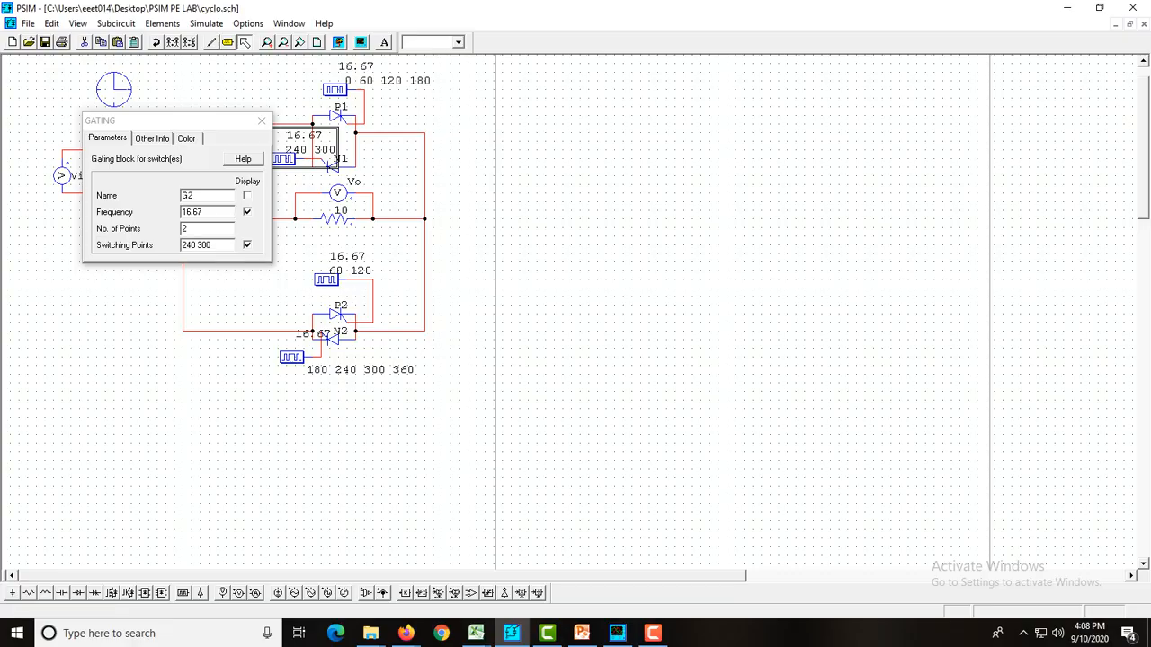
pyautogui.click(262, 121)
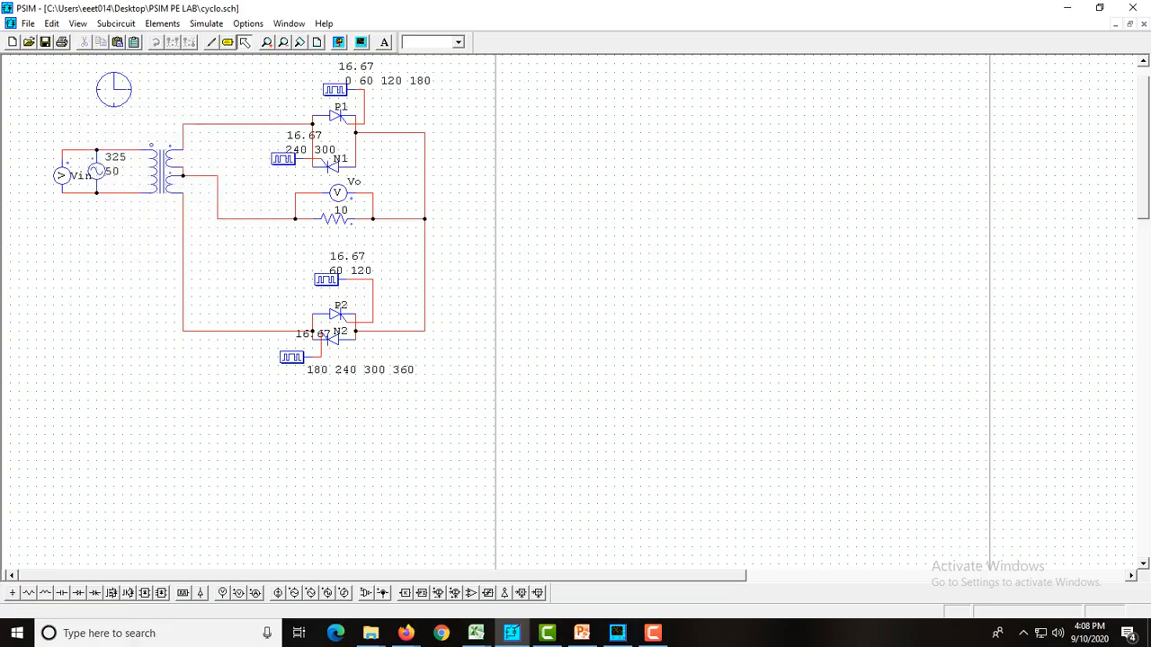
# Run the simulation and dismiss the demo data-point warning to view the Vin and Vo waveforms
pyautogui.click(339, 42)
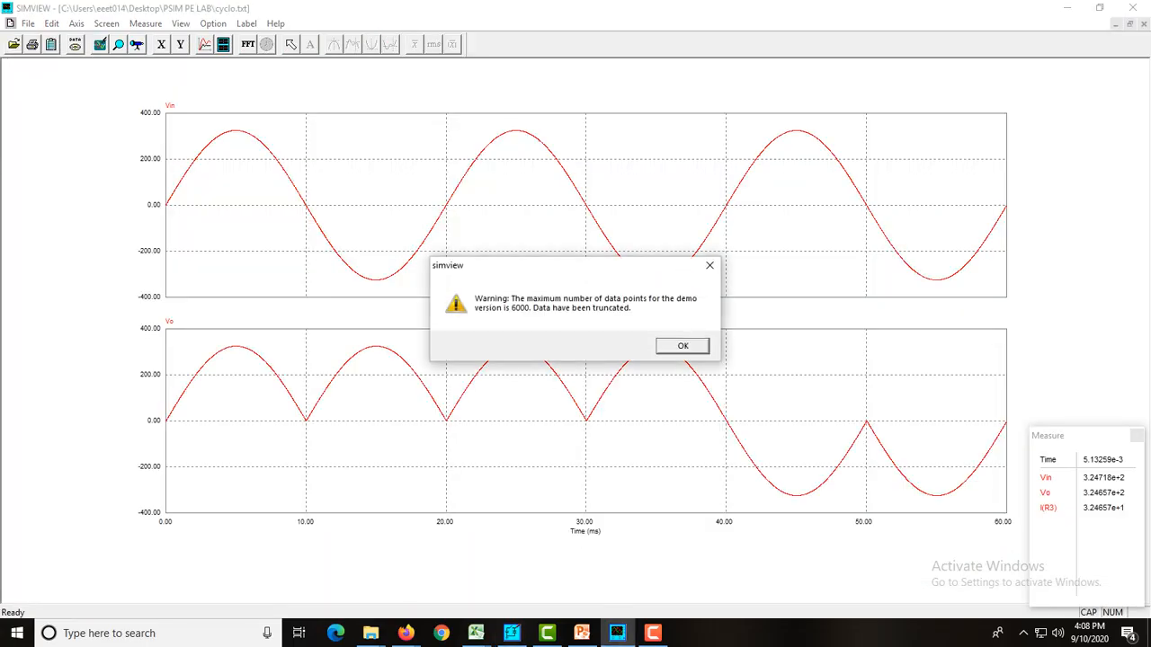
pyautogui.press('Return')
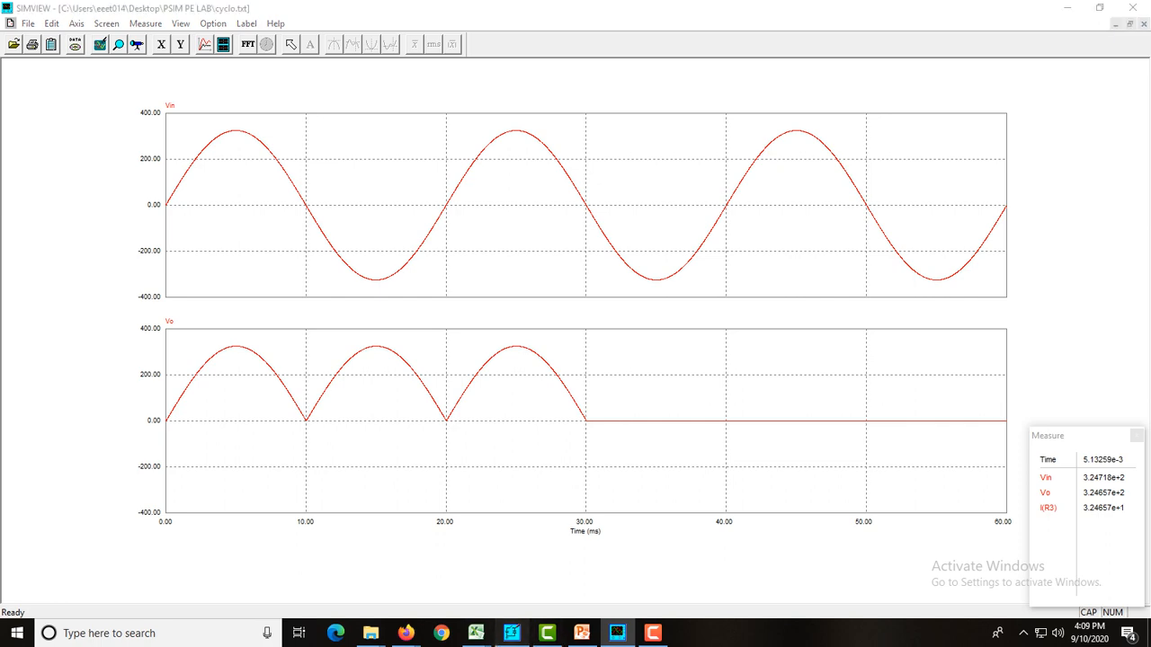
# Switch to the Cycloconverter presentation in PowerPoint and open slide 5 with the mid-point circuit diagram
pyautogui.click(512, 633)
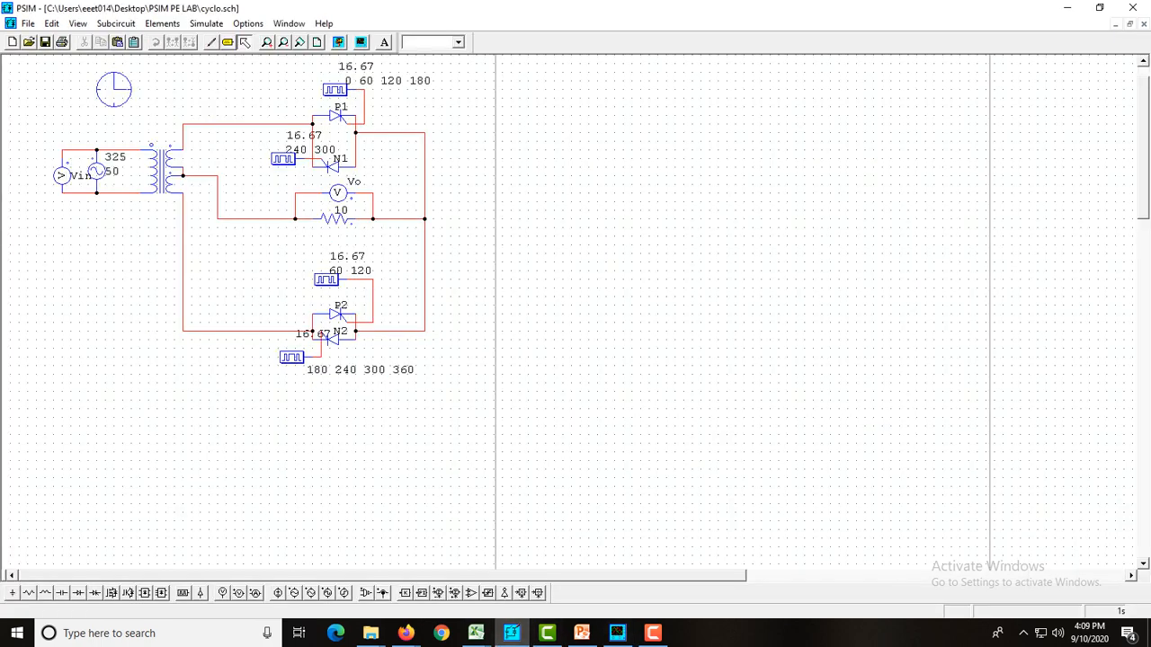
pyautogui.click(582, 632)
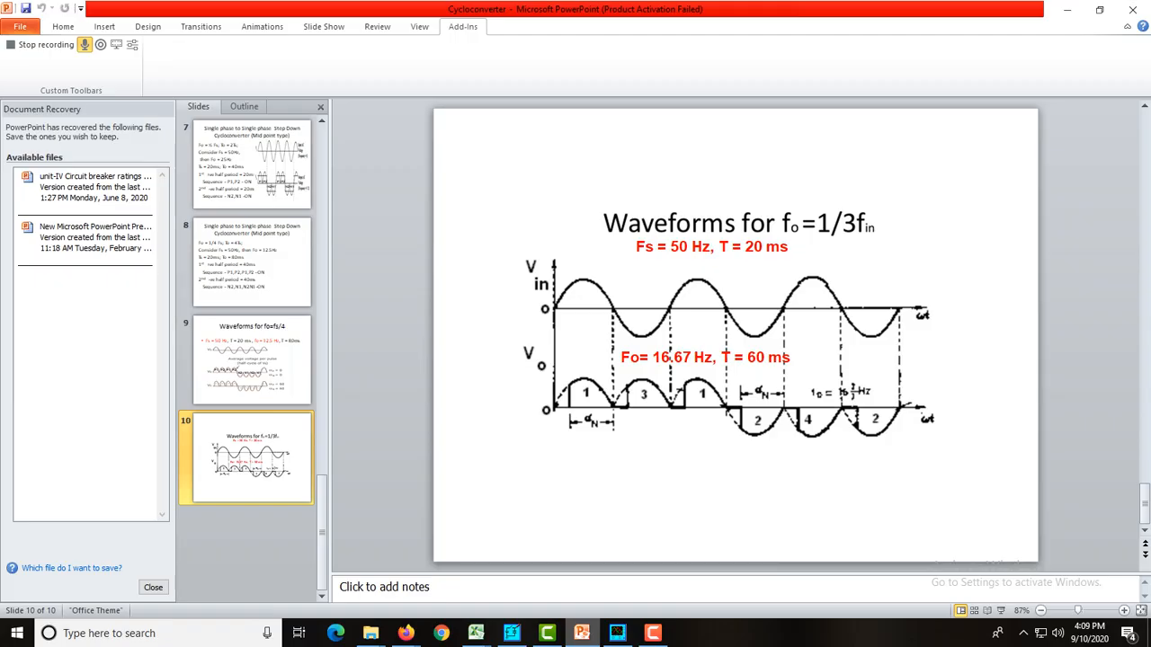
pyautogui.scroll(1, 252, 360)
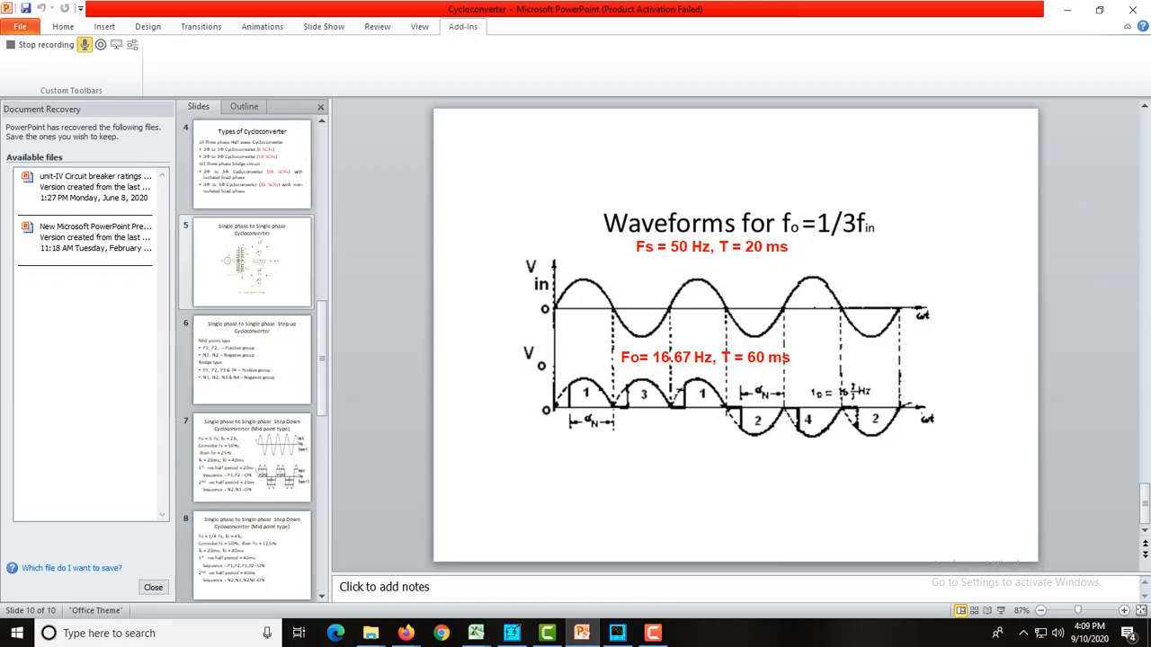
pyautogui.click(252, 263)
pyautogui.click(252, 458)
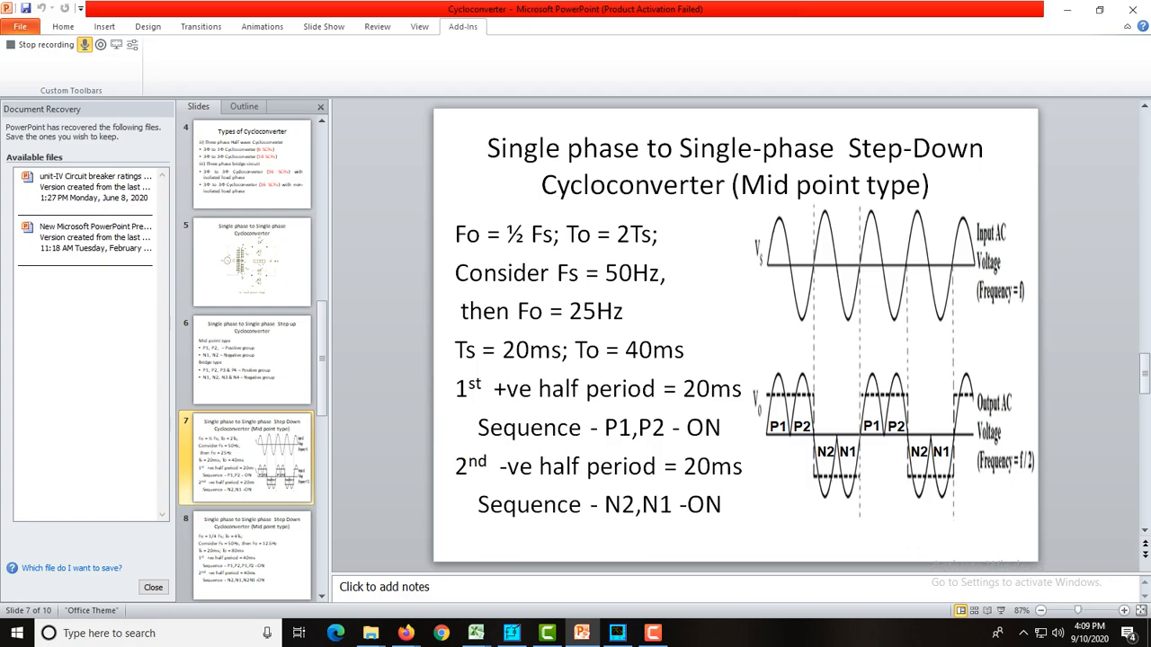
pyautogui.scroll(2, 252, 360)
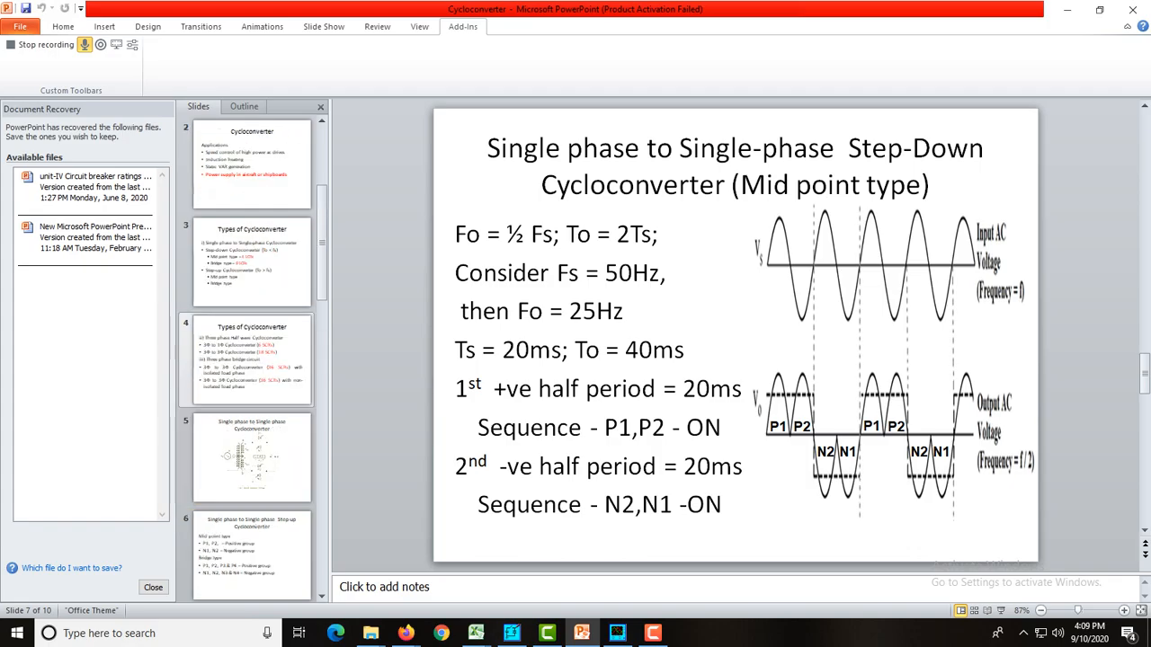
pyautogui.click(251, 454)
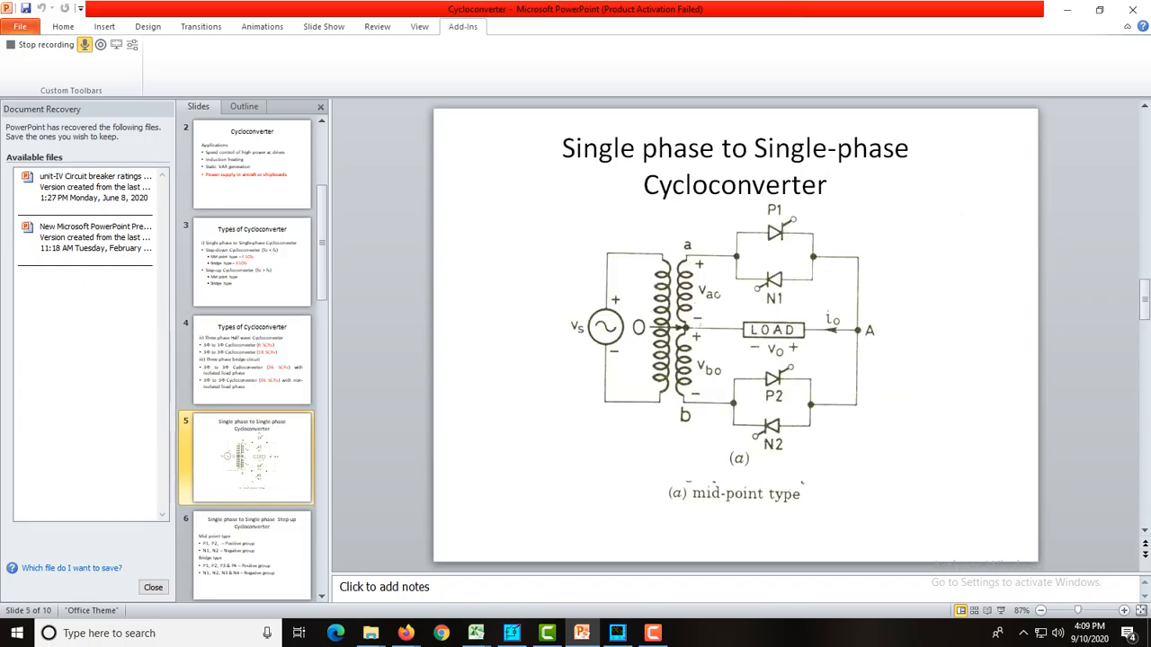
# Return to PSIM and compare the cyclo.sch schematic with the mid-point circuit on the PowerPoint slide
pyautogui.moveTo(547, 633)
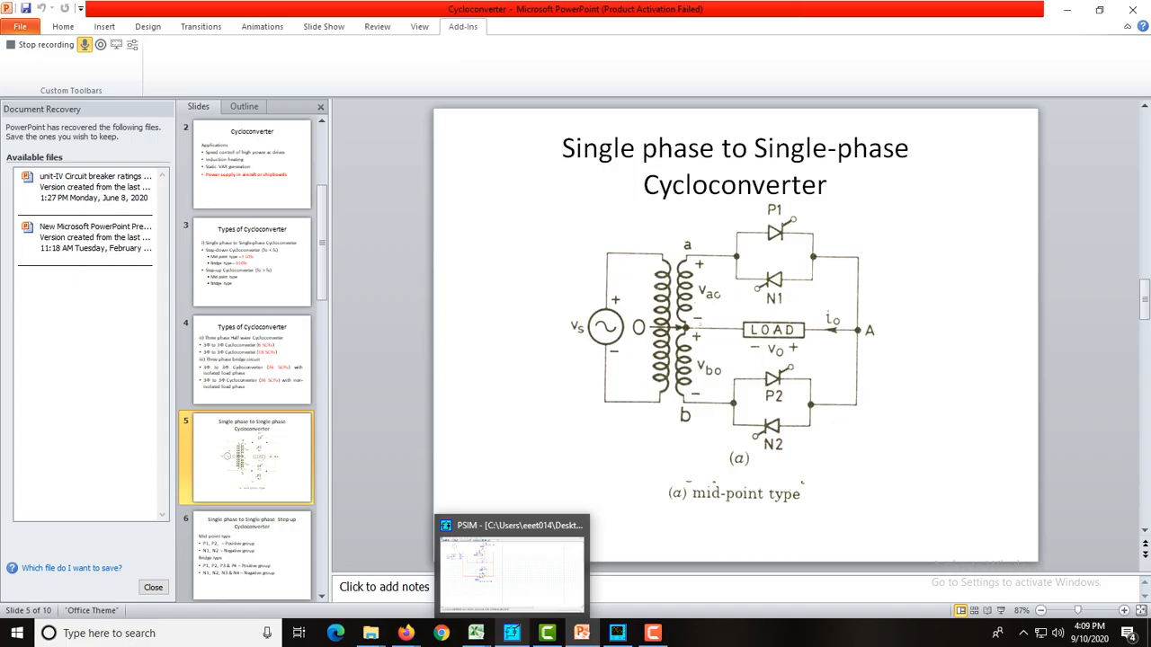
pyautogui.click(512, 633)
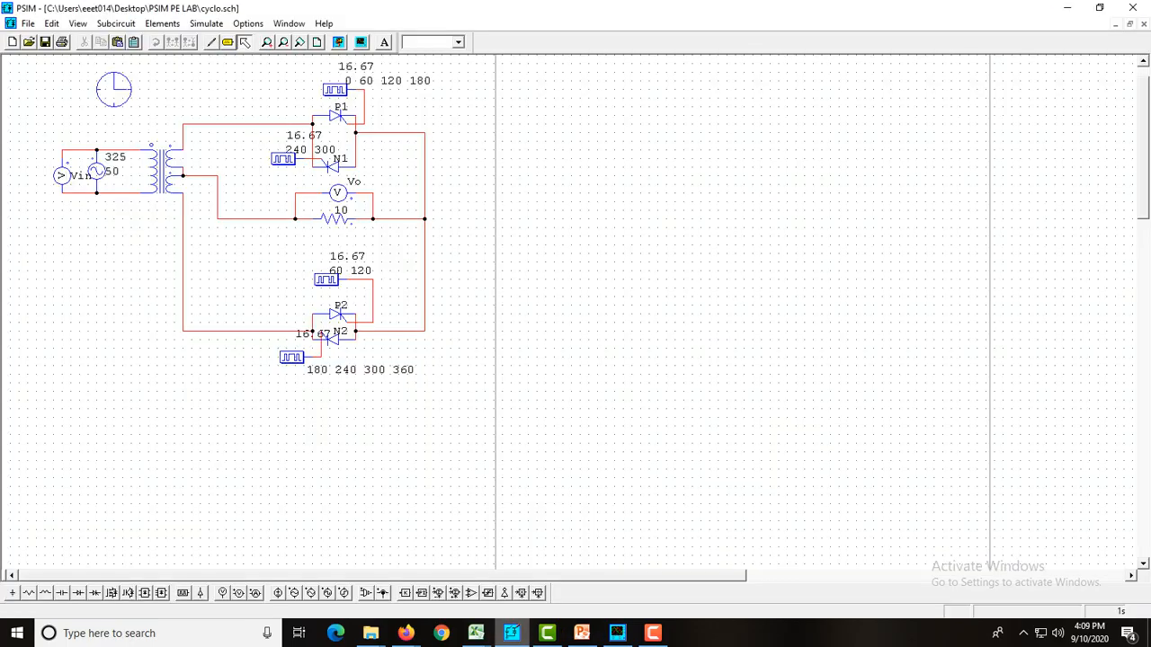
pyautogui.click(582, 633)
pyautogui.click(582, 633)
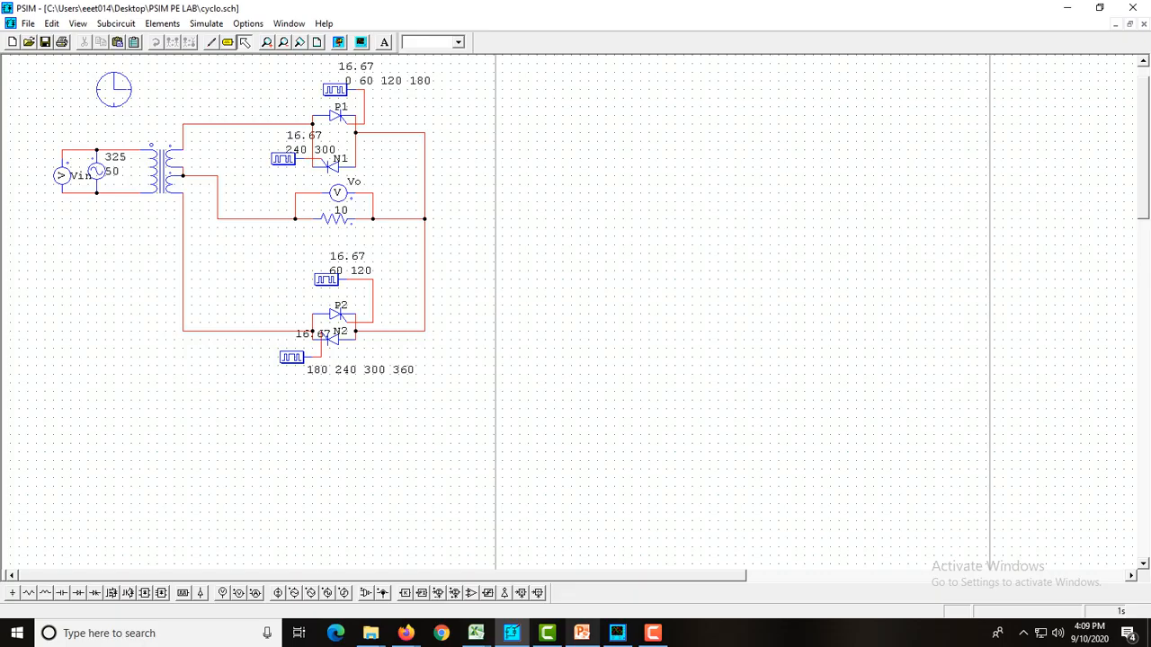
pyautogui.click(581, 633)
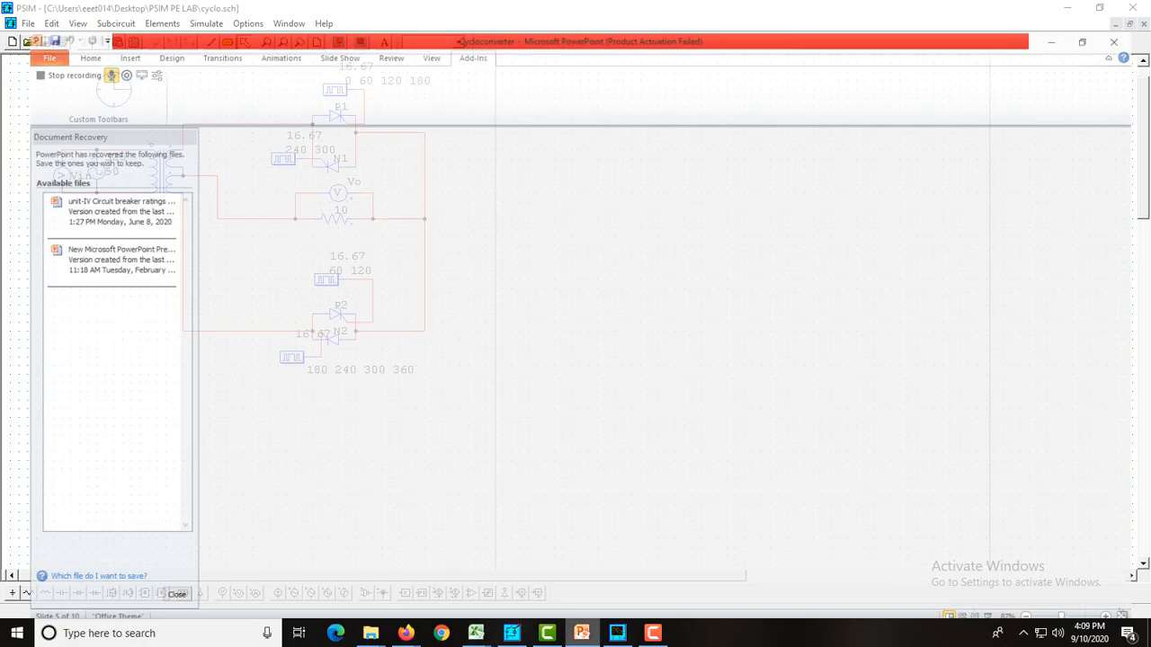
pyautogui.click(582, 632)
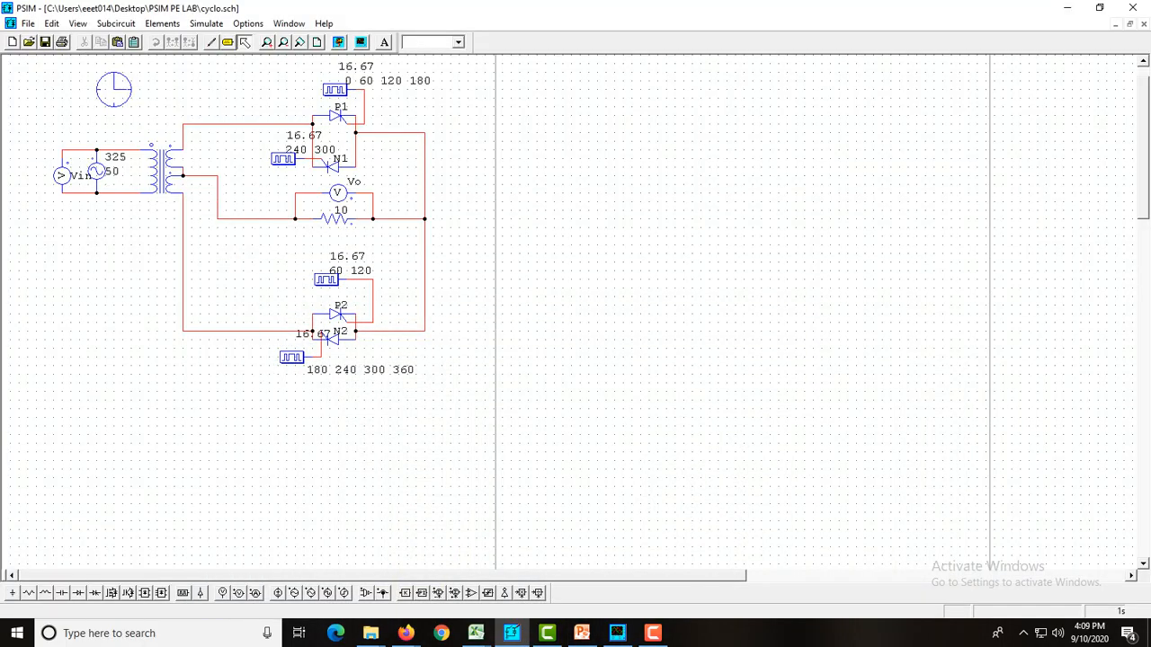
# Check the number of points and switching points of the N2 gating block, leaving them as they are
pyautogui.doubleClick(292, 357)
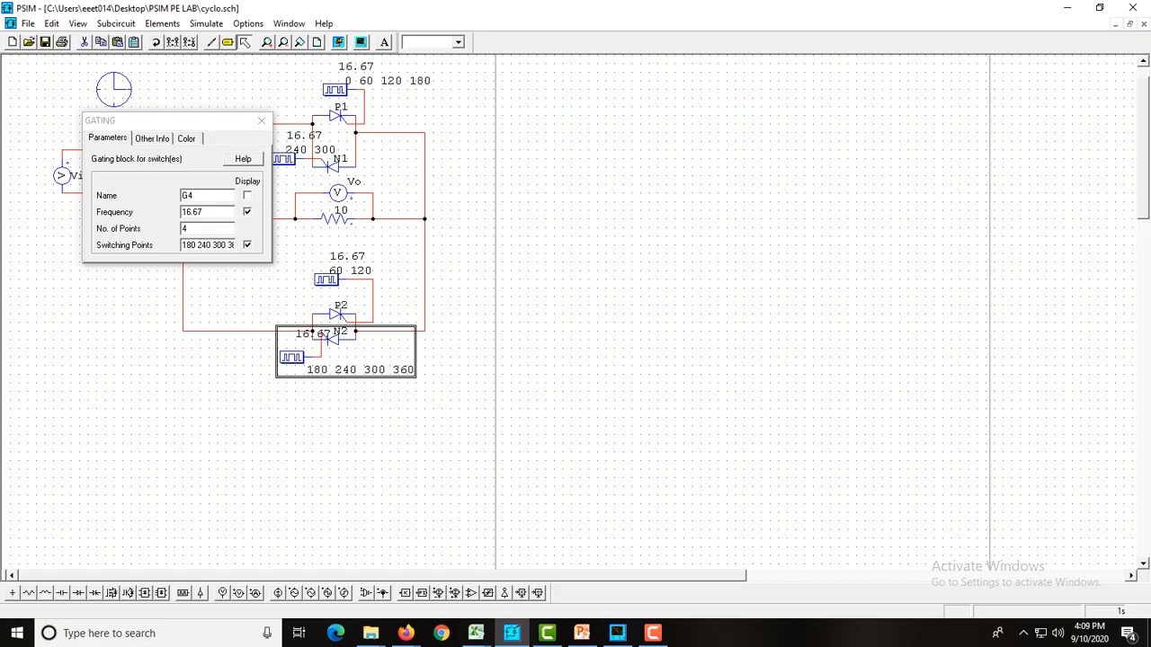
pyautogui.click(261, 120)
pyautogui.click(243, 274)
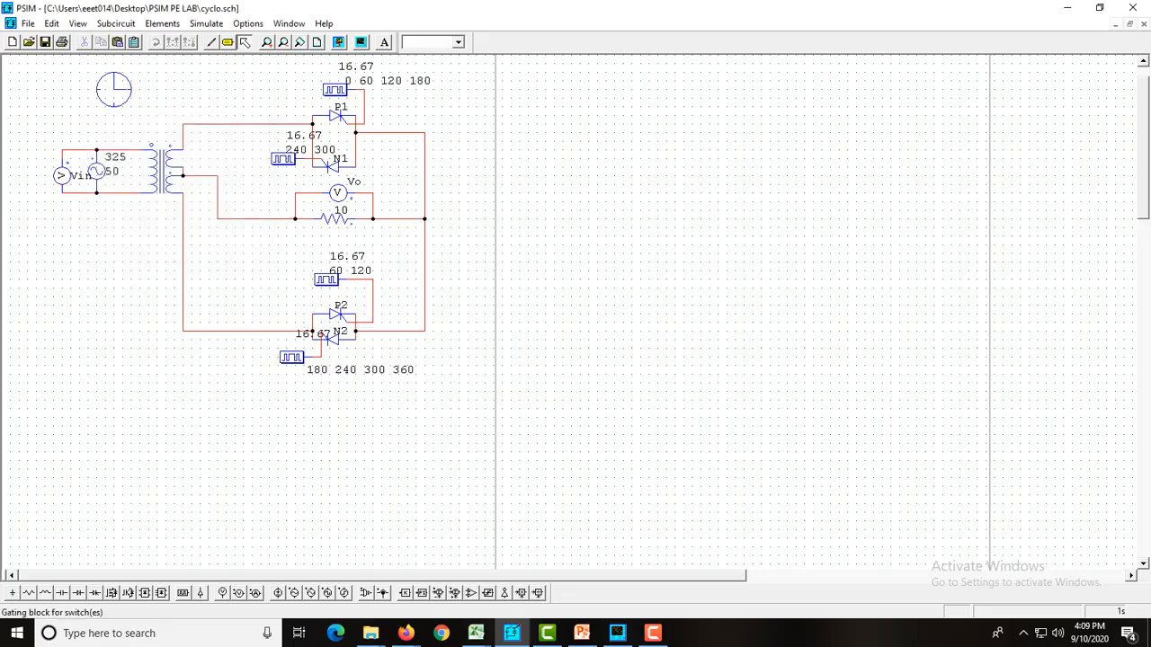
# Check the number of points and switching points of the N1 gating block
pyautogui.doubleClick(283, 159)
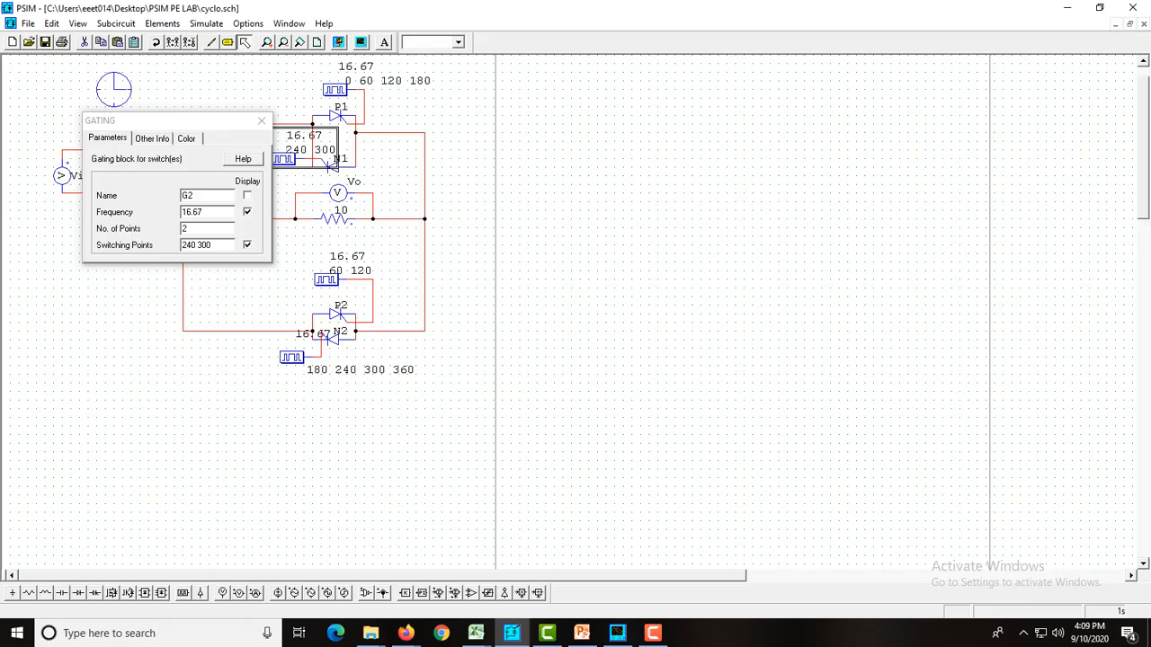
pyautogui.click(262, 120)
pyautogui.click(244, 268)
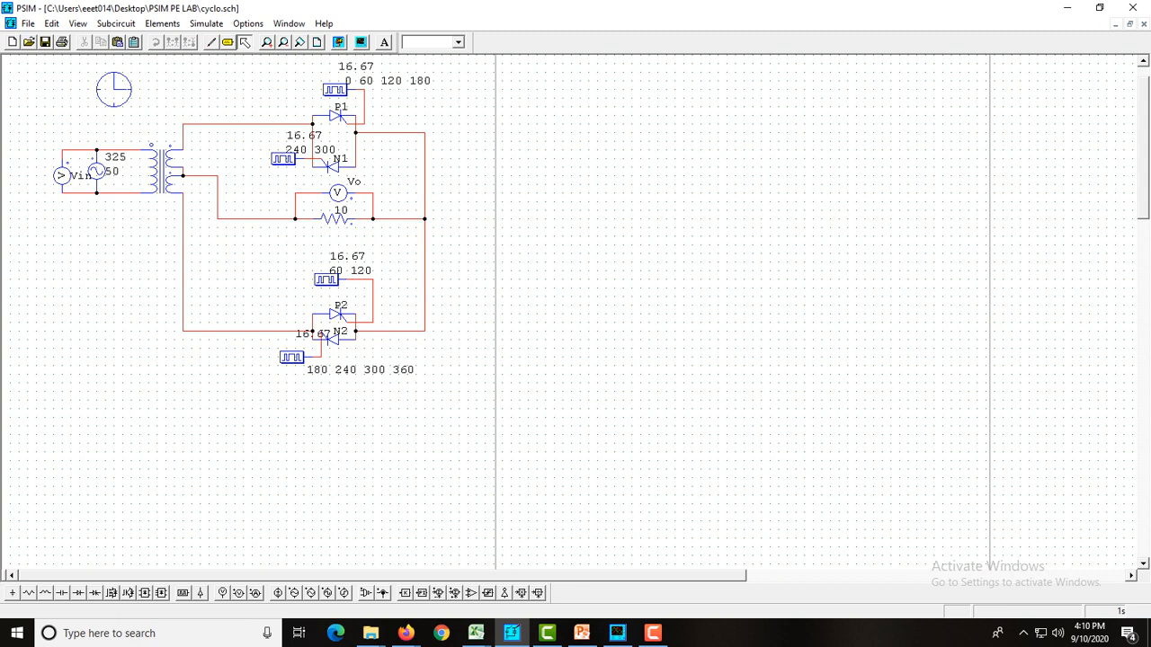
# Rerun the simulation, dismiss the data-point warning, and close the waveform results after viewing Vin and Vo
pyautogui.press('F8')
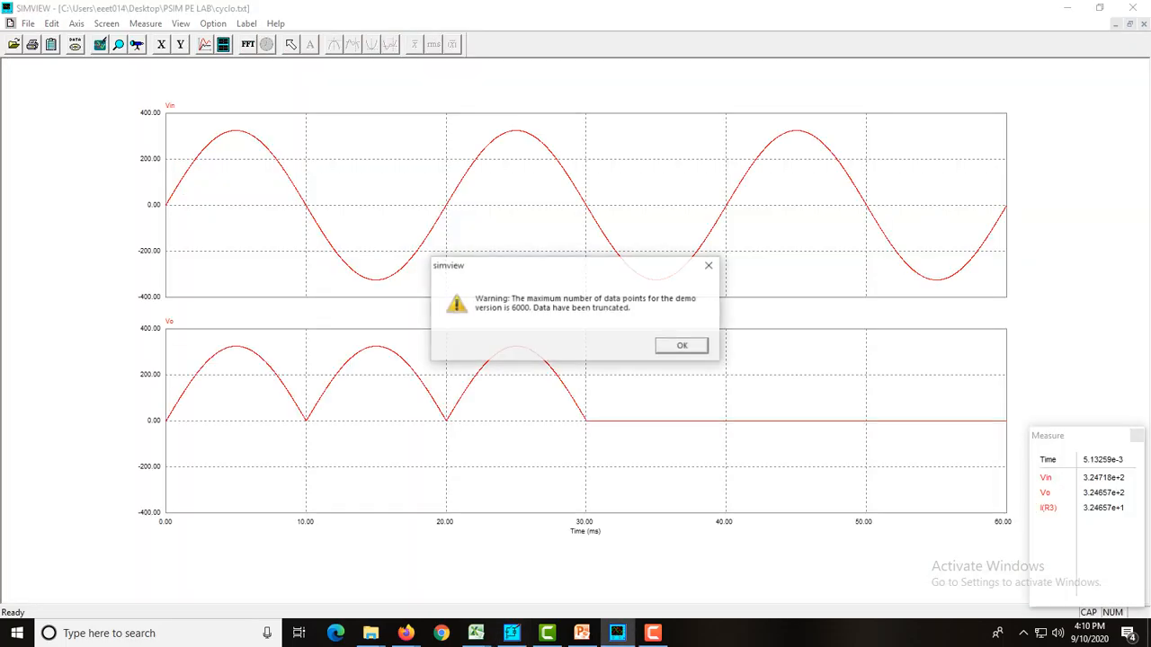
pyautogui.press('Return')
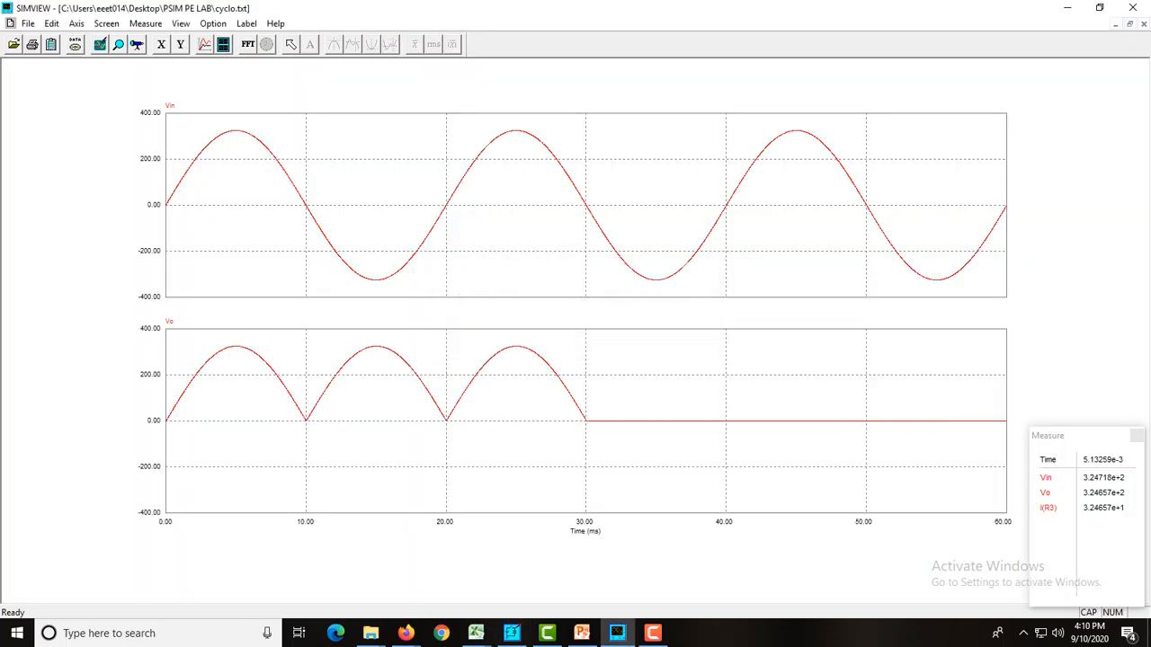
pyautogui.click(1144, 24)
pyautogui.click(1133, 8)
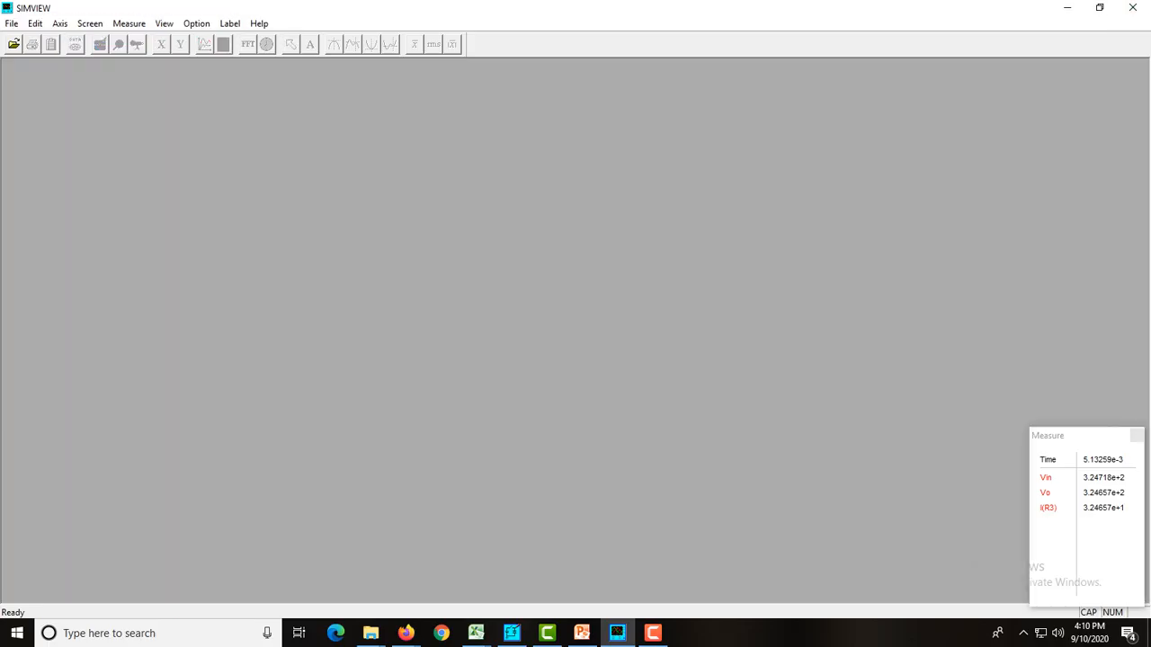
# Return to the PSIM schematic and set the simulation's total time to 0.06
pyautogui.click(512, 632)
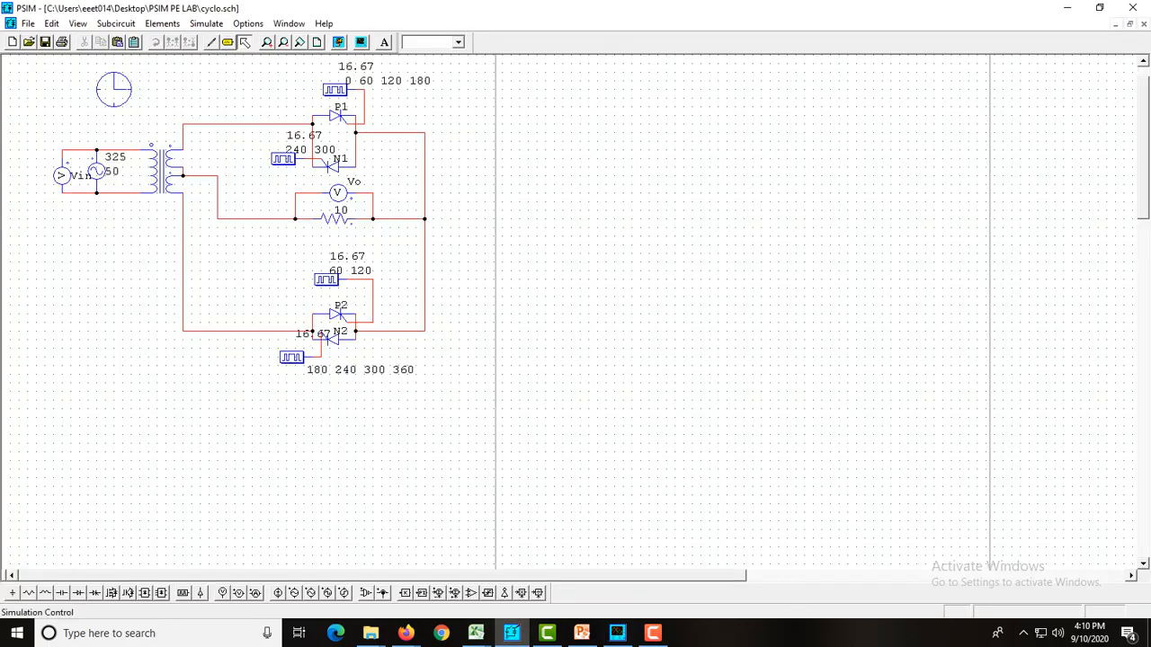
pyautogui.doubleClick(114, 89)
pyautogui.click(152, 190)
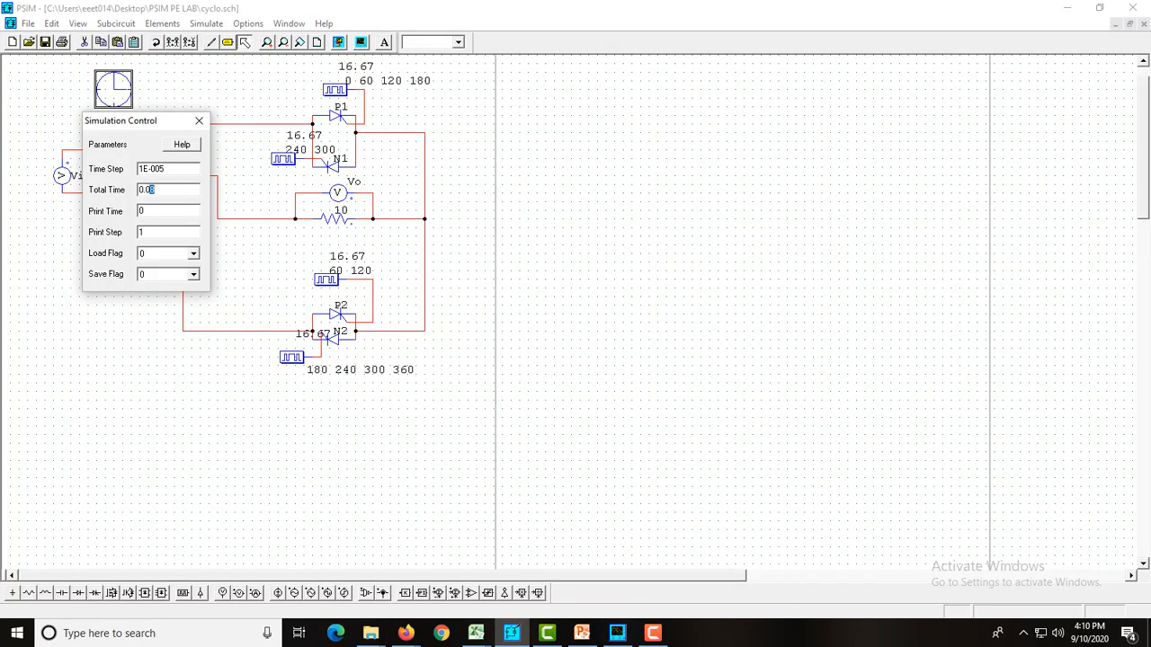
pyautogui.write('6')
pyautogui.click(198, 120)
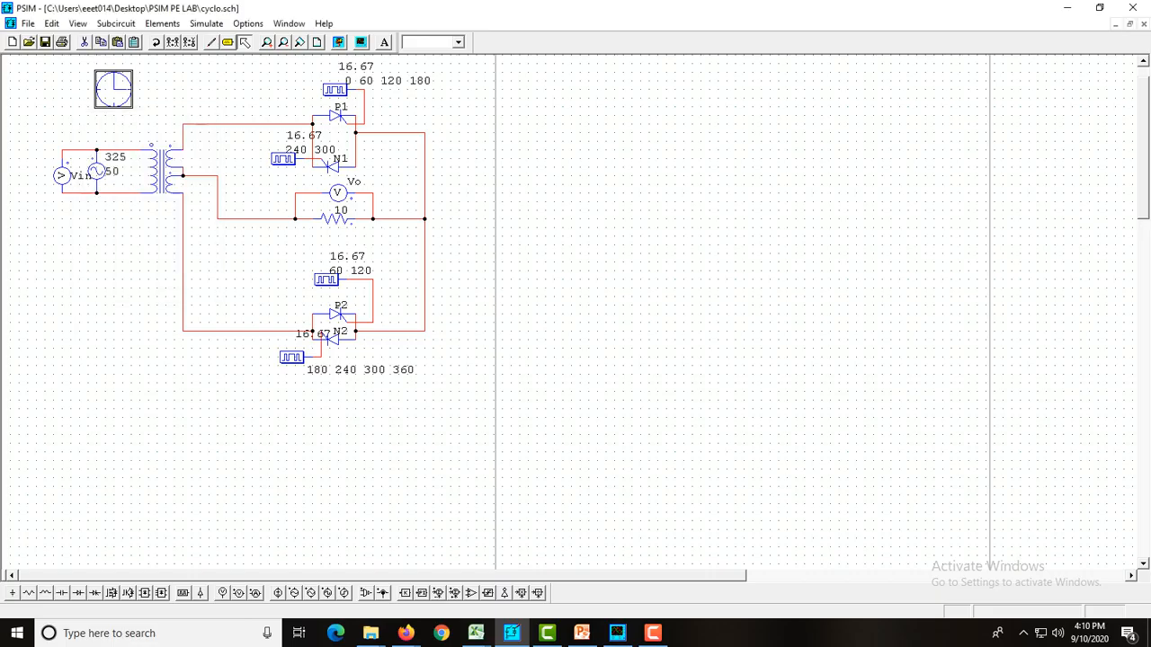
# Run the simulation and plot Vin and Vo on two separate screens in a maximized graph
pyautogui.press('F8')
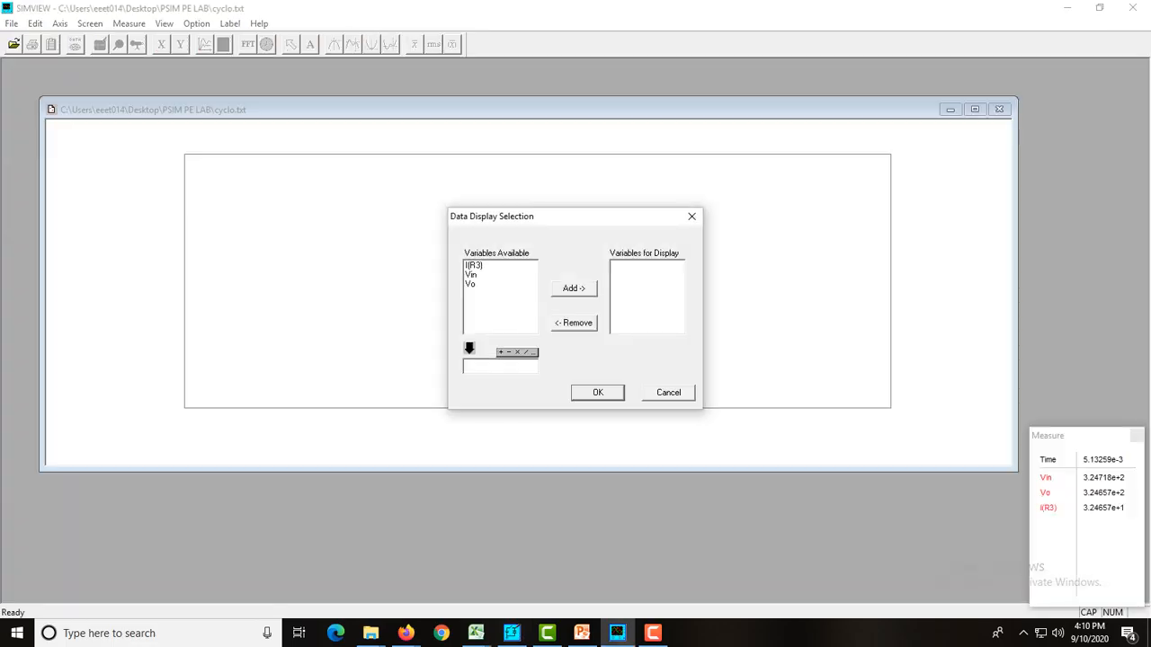
pyautogui.click(472, 274)
pyautogui.click(573, 288)
pyautogui.click(597, 393)
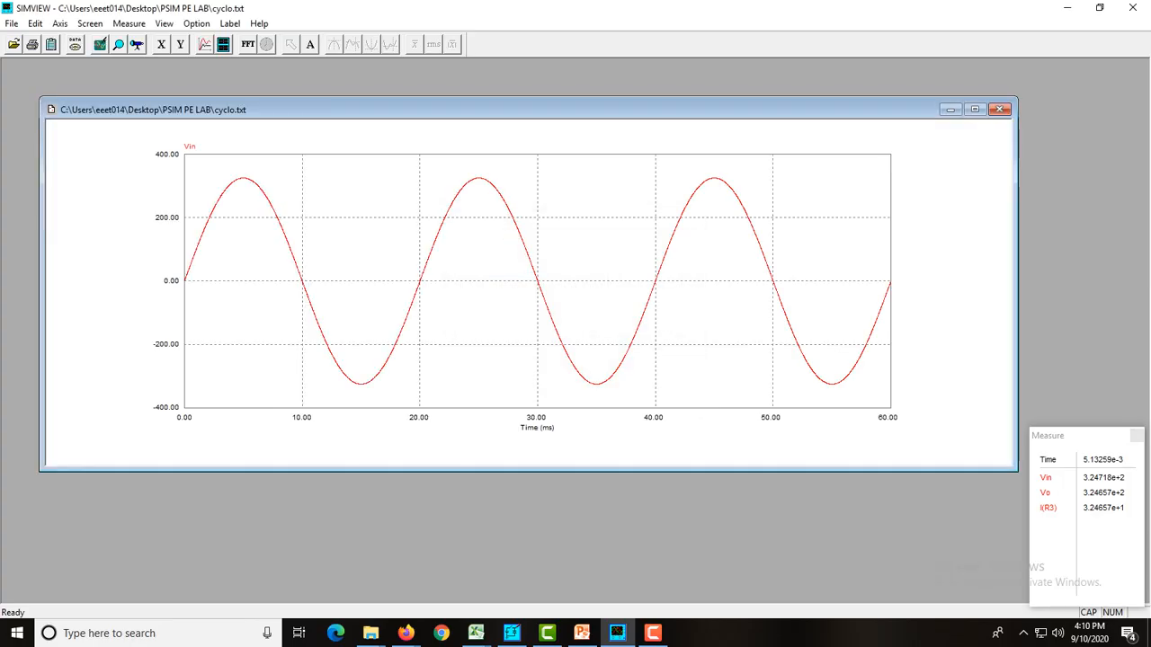
pyautogui.click(974, 110)
pyautogui.click(223, 44)
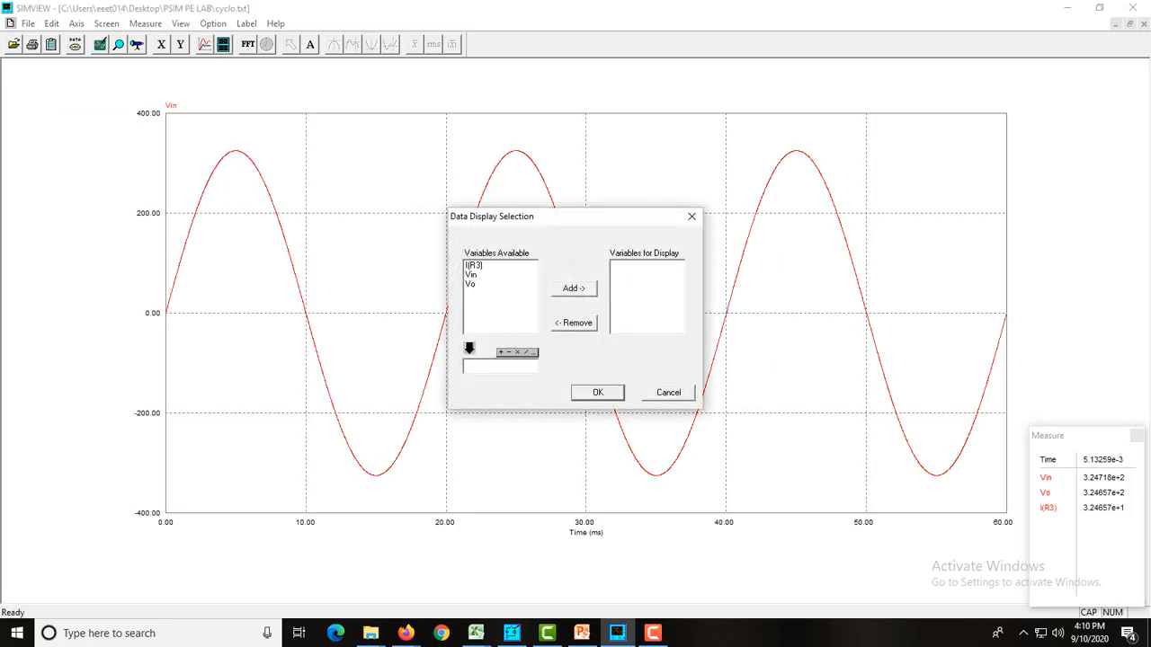
pyautogui.click(470, 284)
pyautogui.click(574, 289)
pyautogui.click(598, 393)
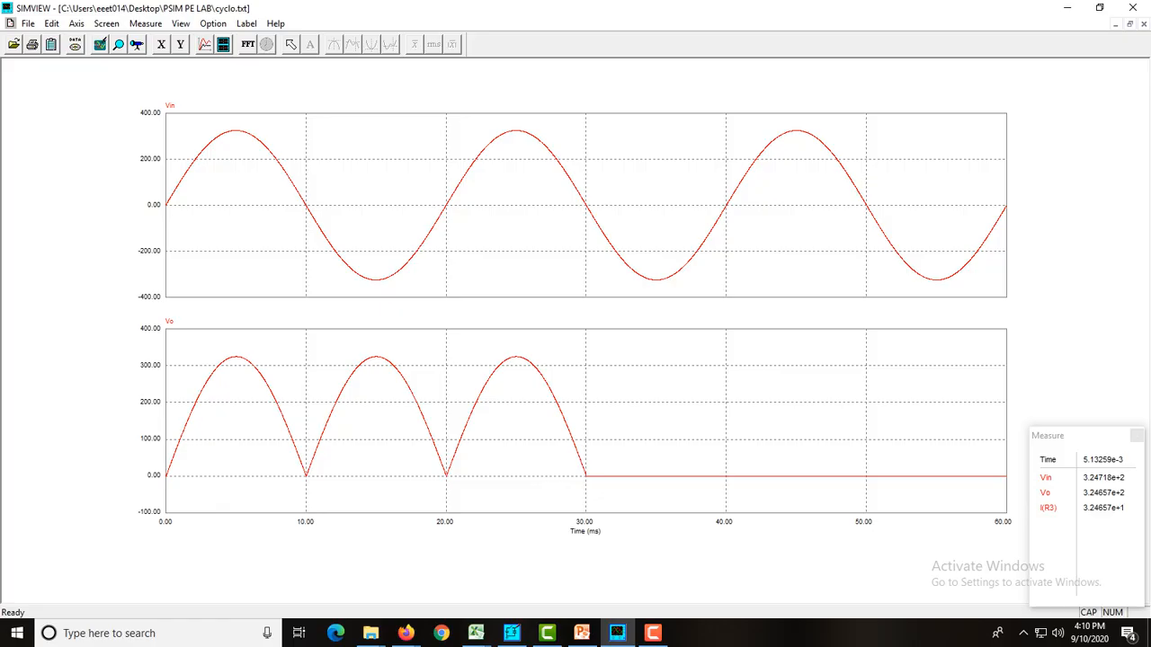
# Check N2's gating block in PSIM against the fo = 1/3 fin waveforms on slide 10 of the Cycloconverter presentation in PowerPoint
pyautogui.click(511, 633)
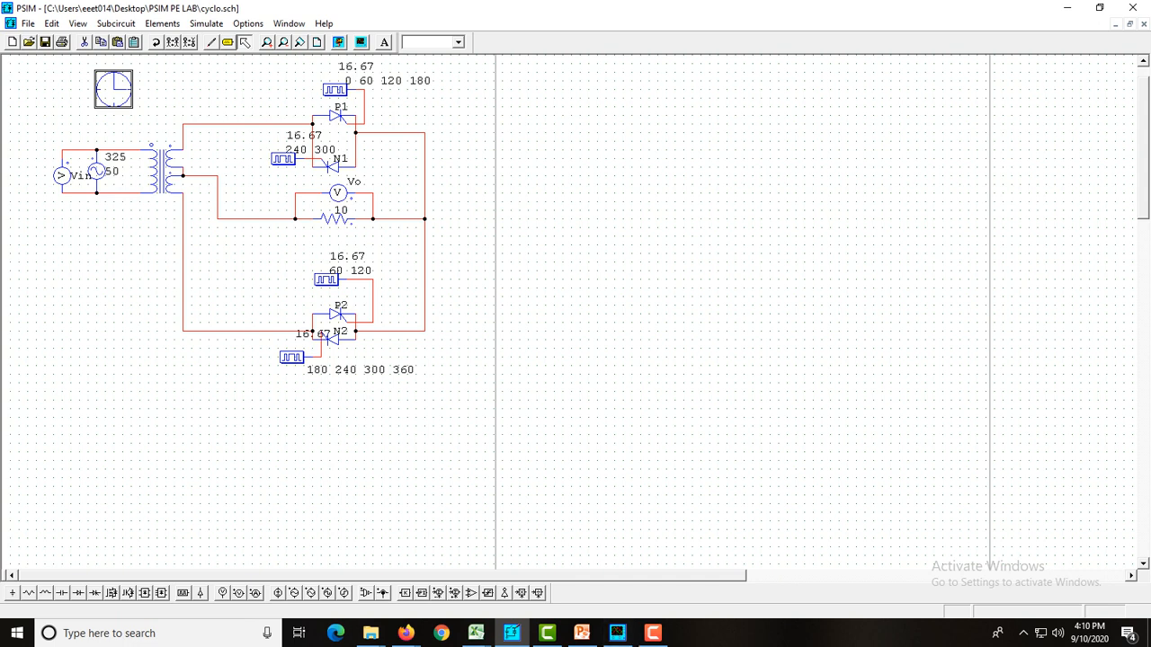
pyautogui.doubleClick(292, 357)
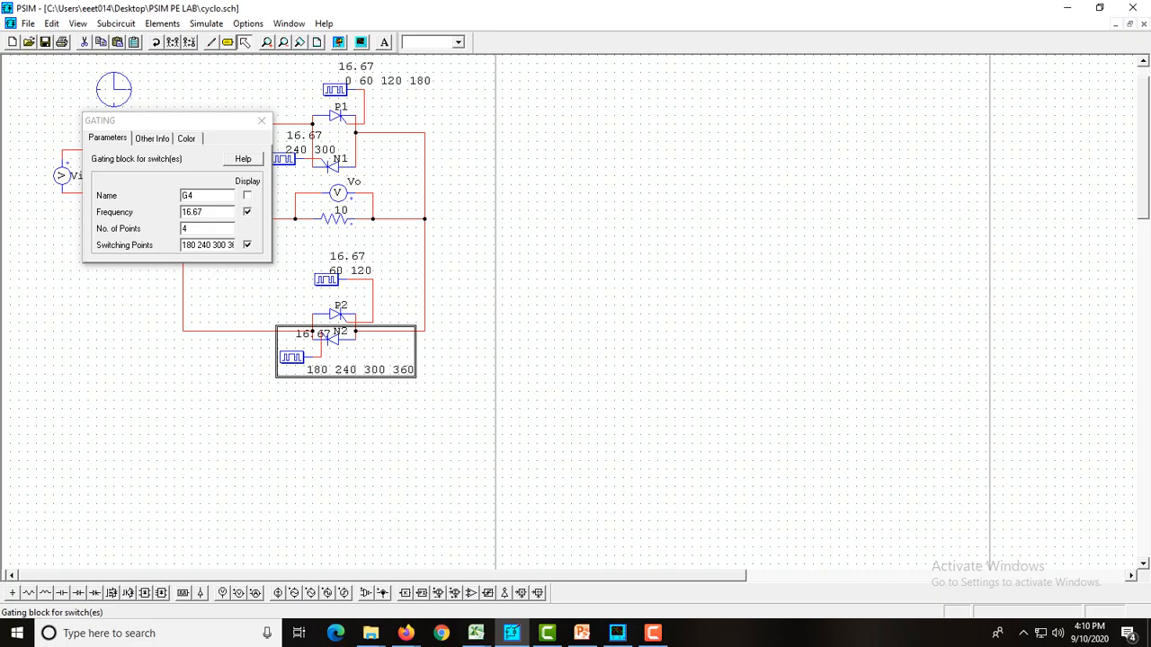
pyautogui.click(580, 633)
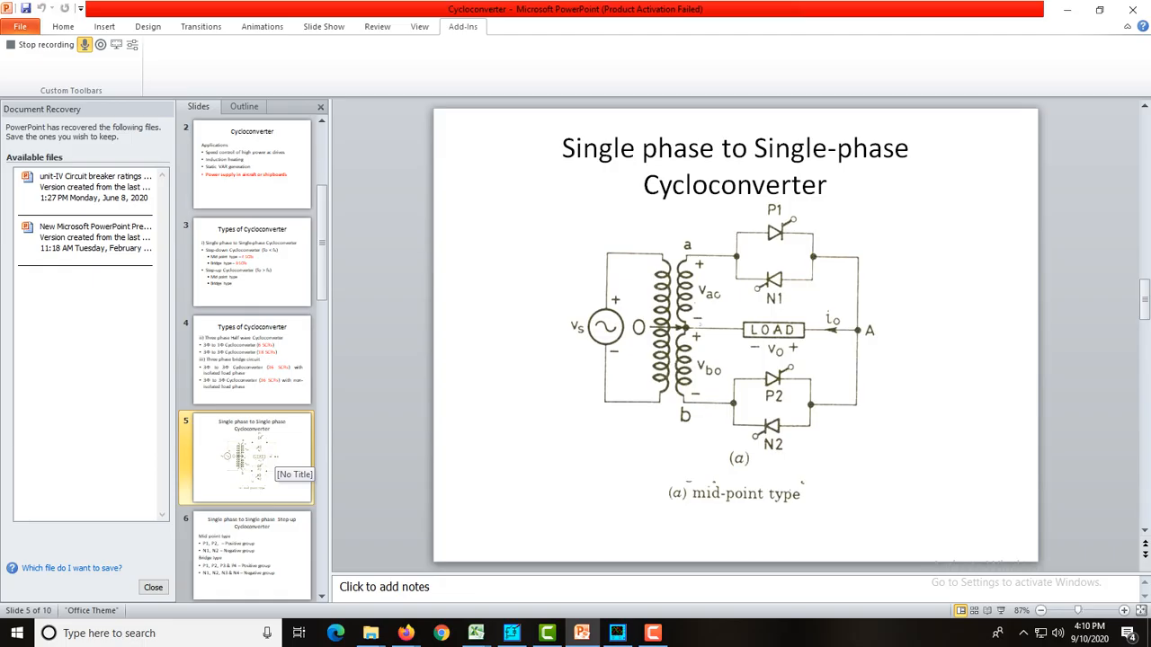
pyautogui.scroll(-5, 279, 531)
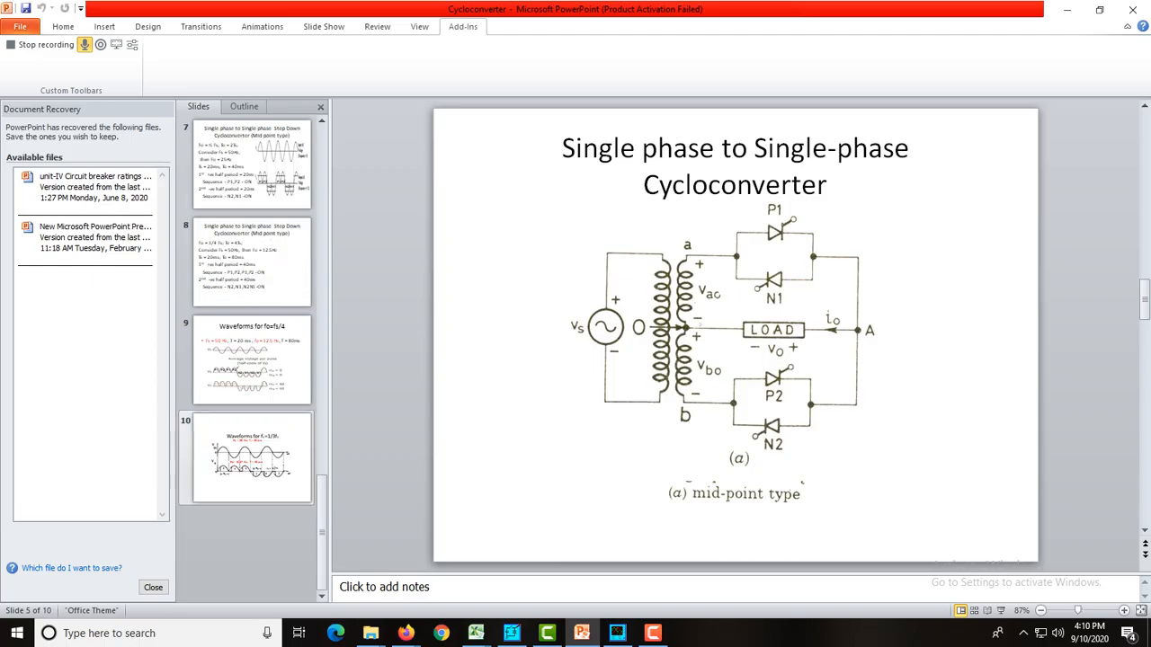
pyautogui.click(269, 472)
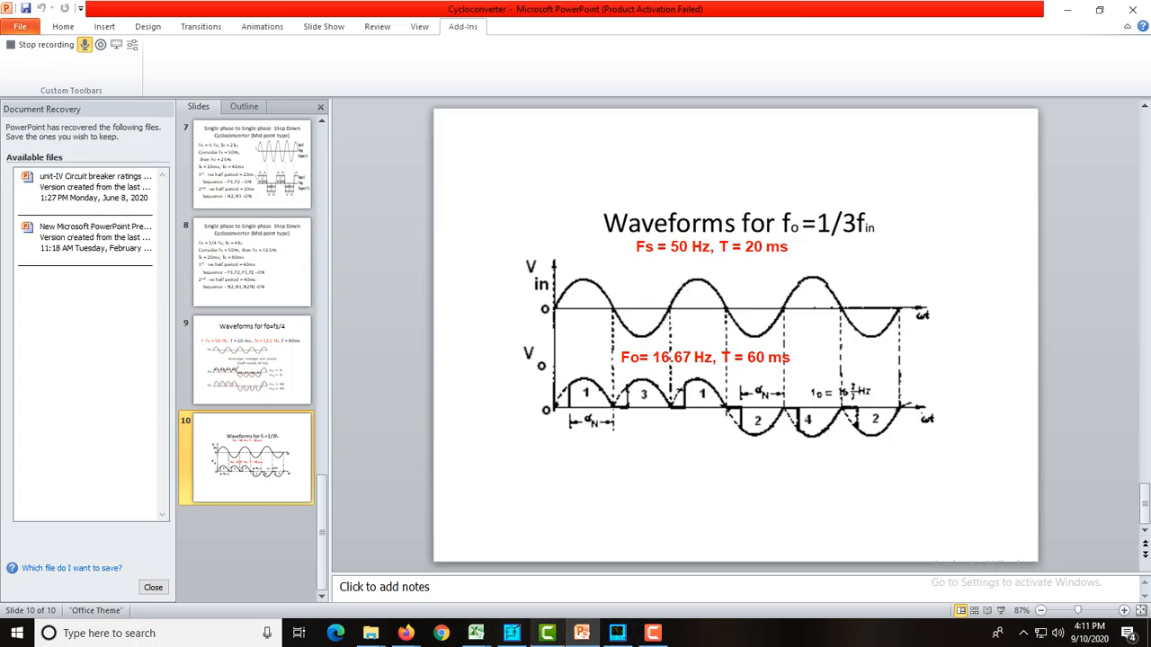
# In PSIM, set the N2 gating block to 2 points with switching points 240 300, consulting slide 10 in PowerPoint
pyautogui.click(512, 633)
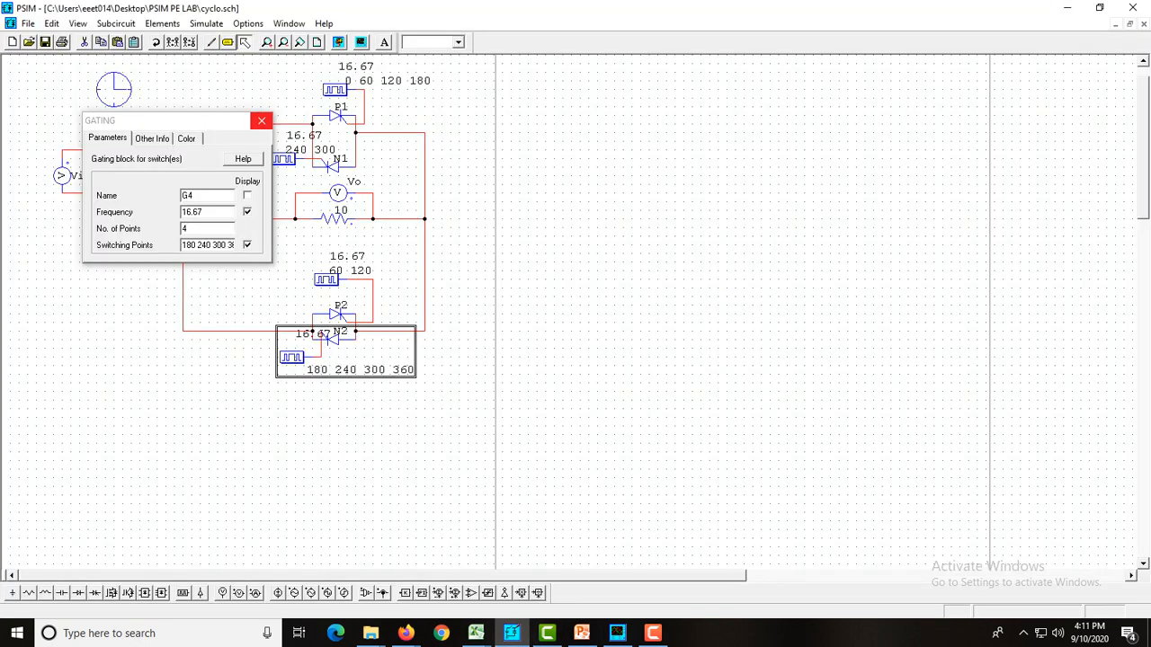
pyautogui.click(261, 119)
pyautogui.doubleClick(292, 357)
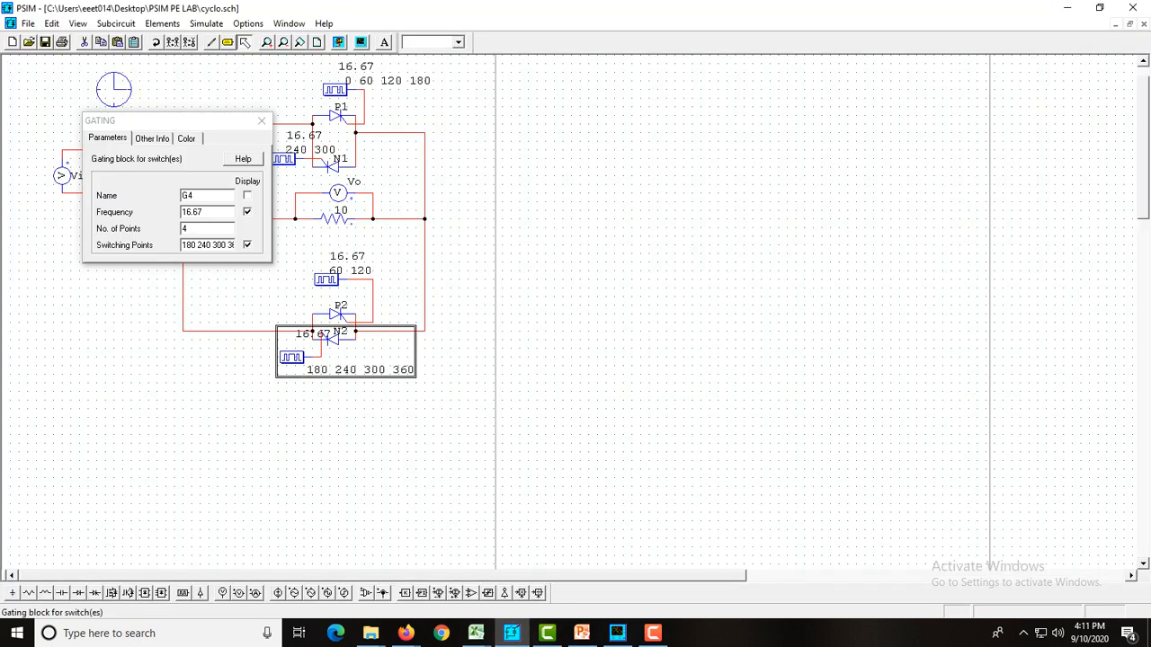
pyautogui.doubleClick(185, 229)
pyautogui.write('2')
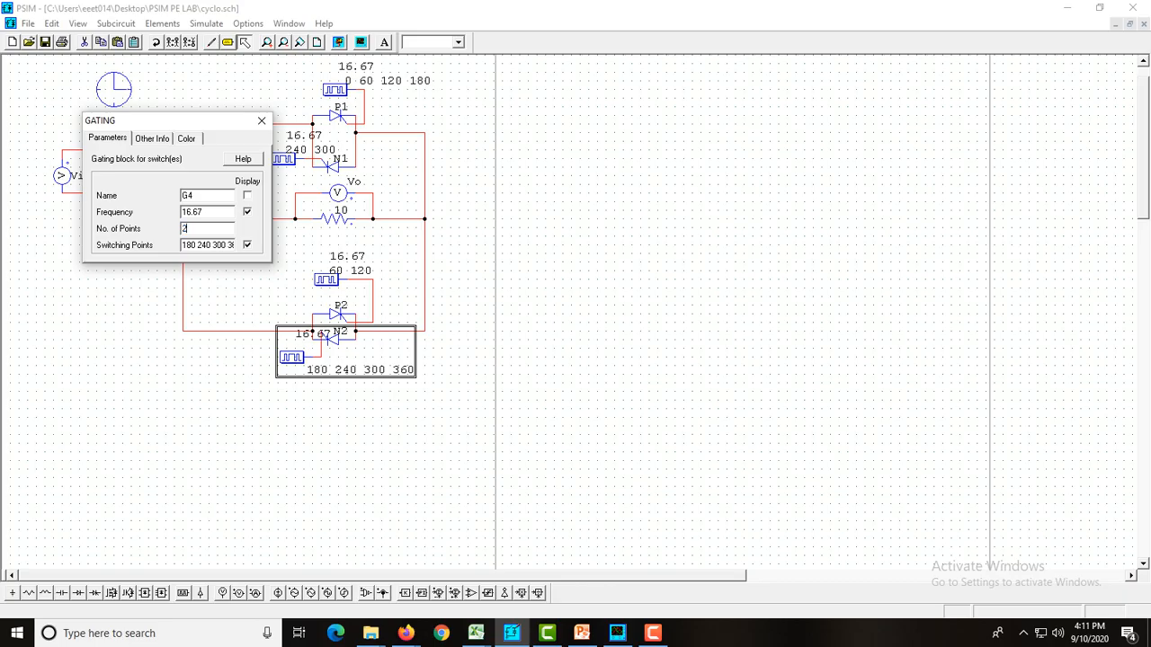
pyautogui.press('Tab')
pyautogui.press('BackSpace')
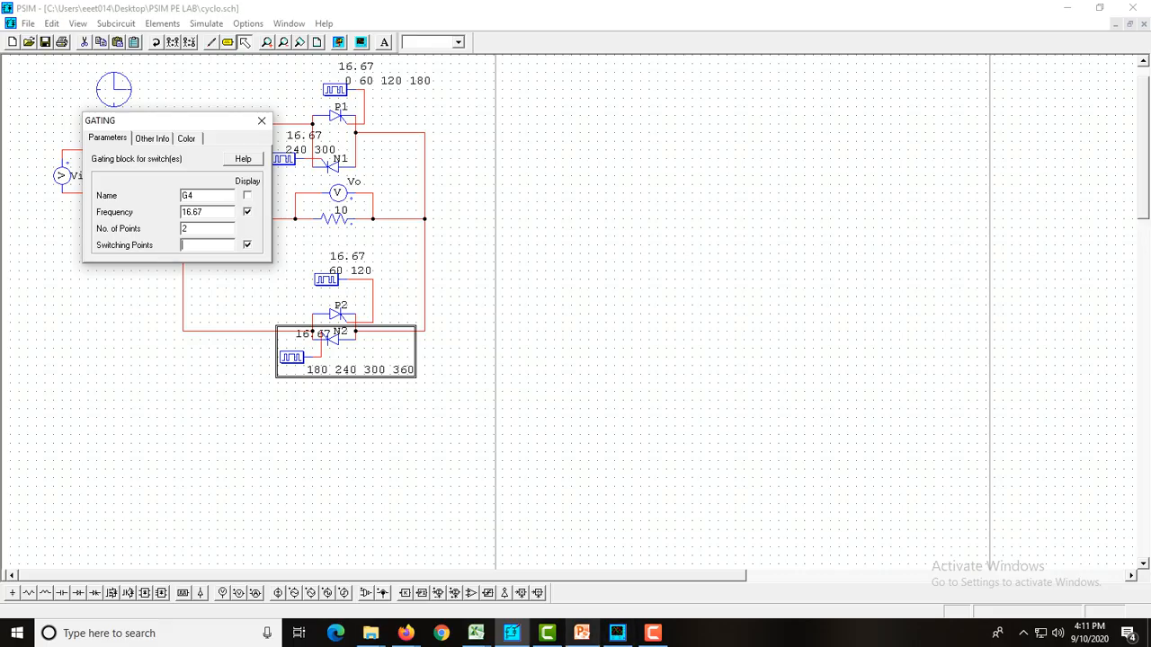
pyautogui.click(582, 633)
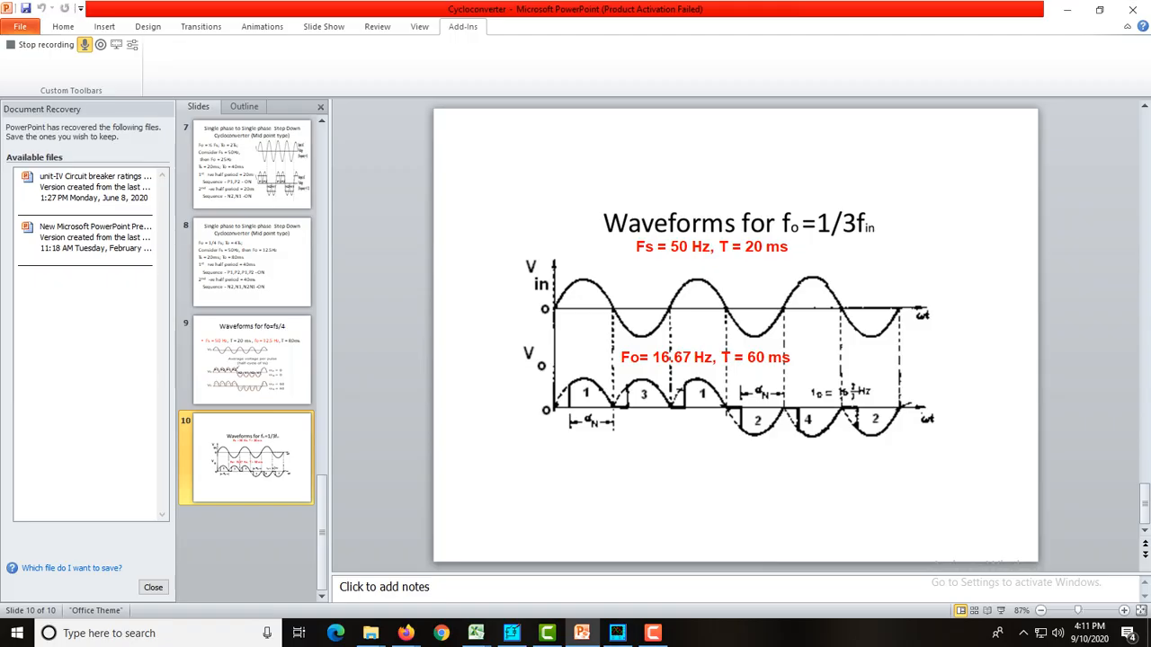
pyautogui.click(512, 632)
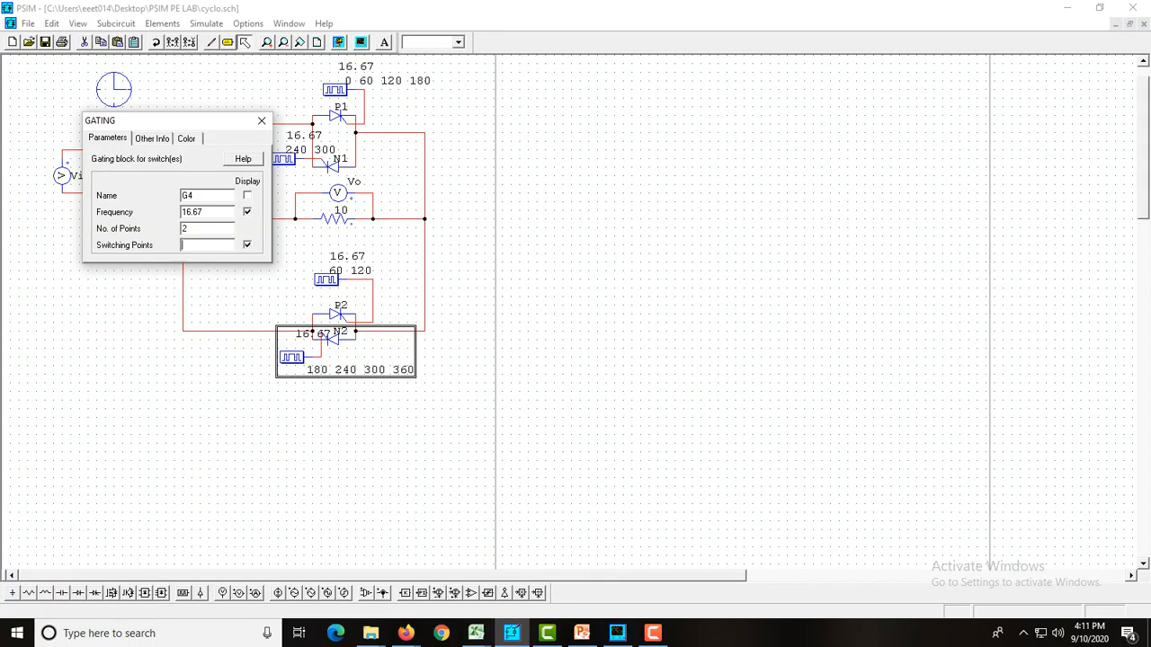
pyautogui.write('240 300')
pyautogui.click(261, 119)
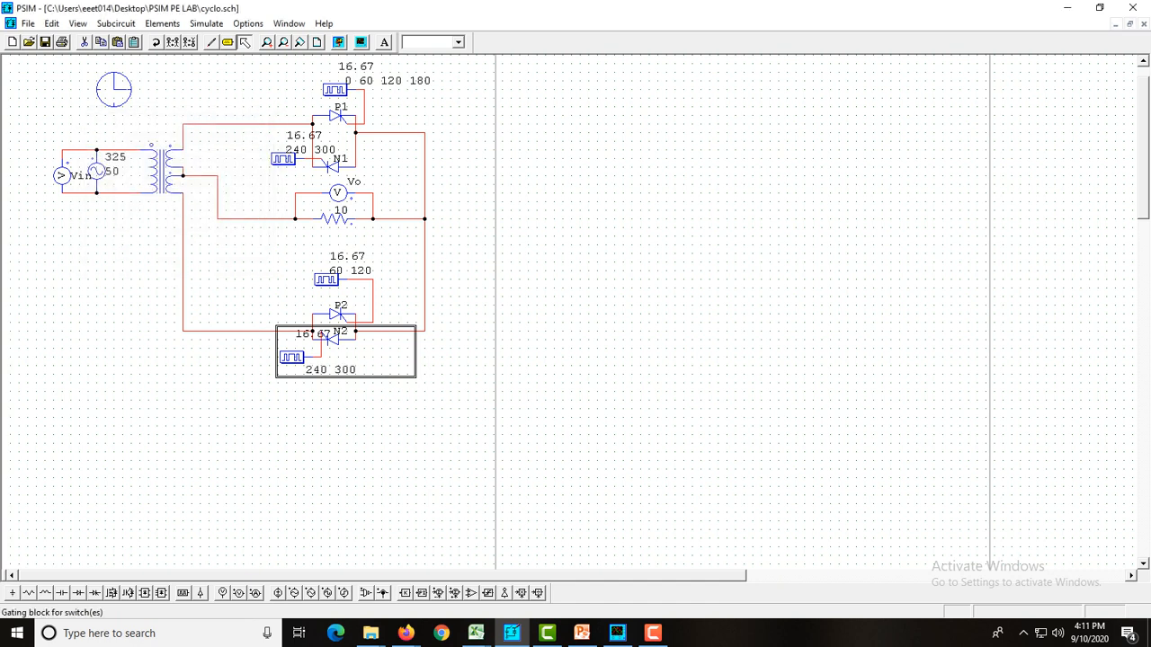
pyautogui.doubleClick(283, 159)
pyautogui.doubleClick(184, 229)
pyautogui.write('4')
pyautogui.press('Tab')
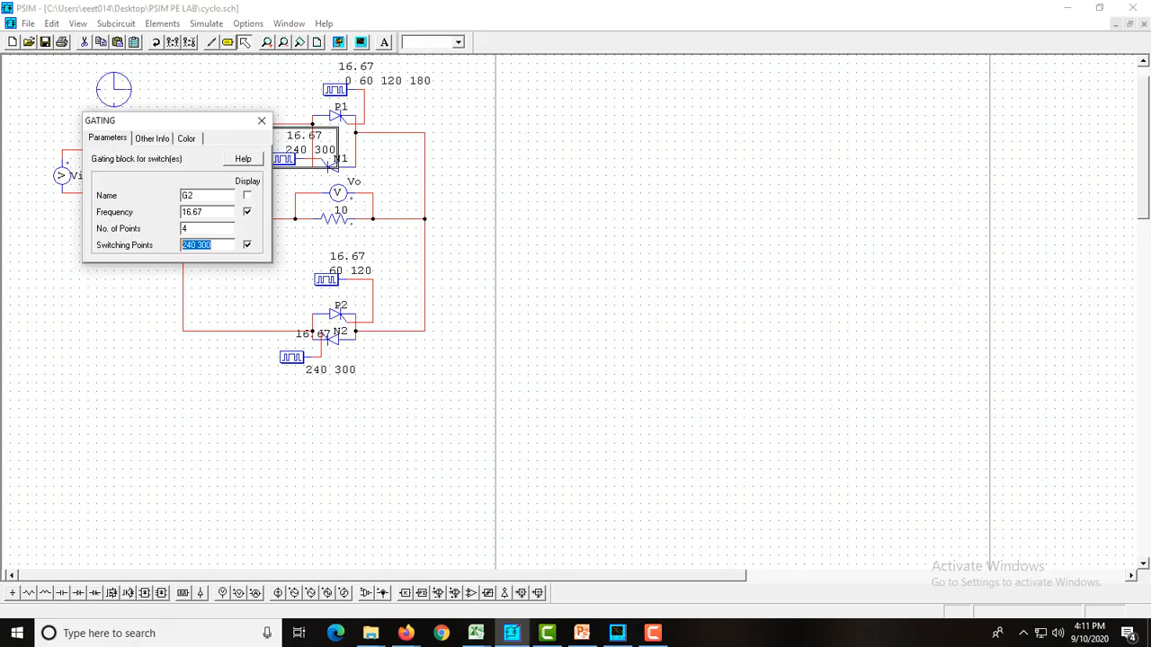
pyautogui.write('180')
pyautogui.write(' 240')
pyautogui.write(' 300 36')
pyautogui.write('0')
pyautogui.click(261, 119)
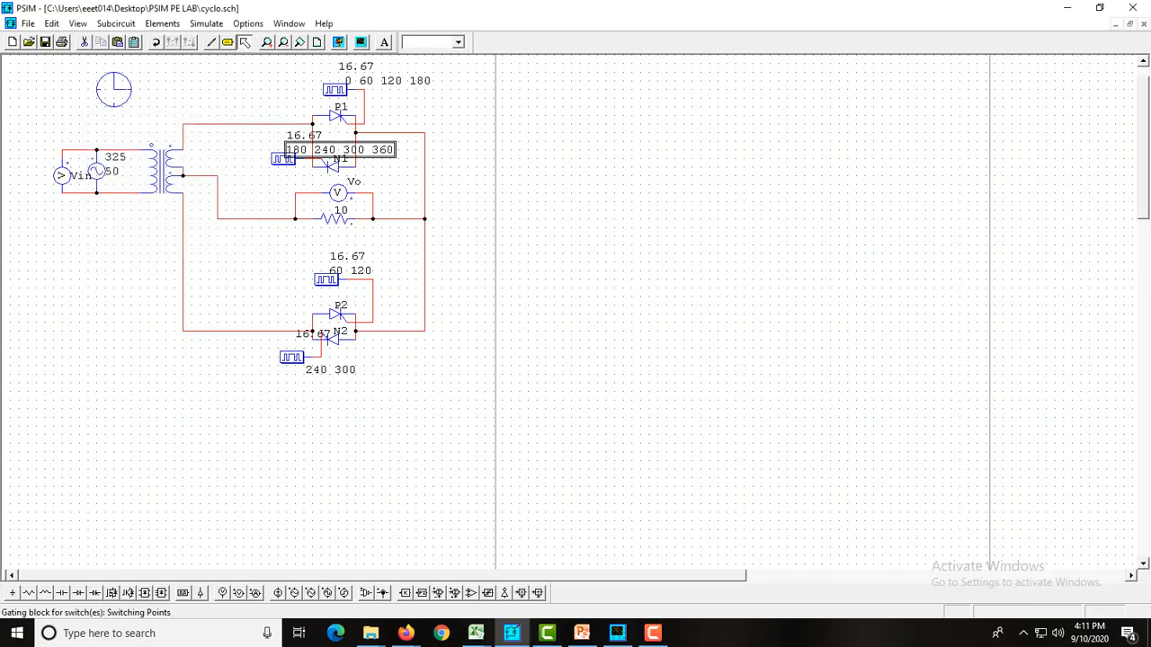
# Simulate the corrected circuit, close the old waveform window, and plot Vin and Vo on separate screens in a maximized graph
pyautogui.click(338, 42)
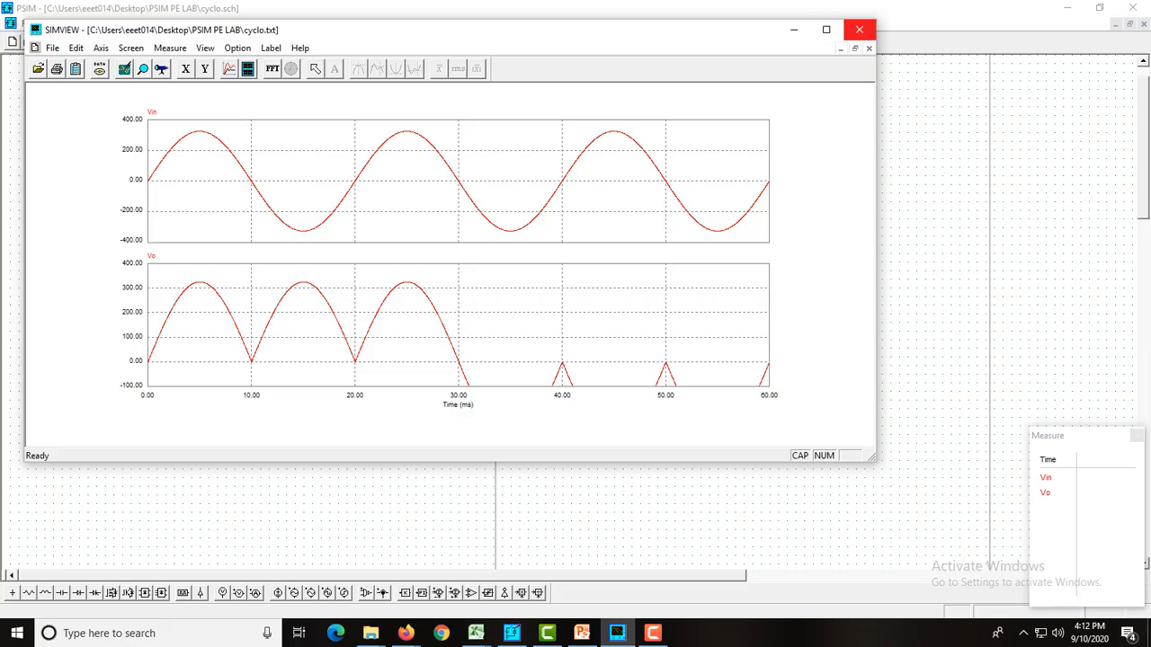
pyautogui.click(859, 30)
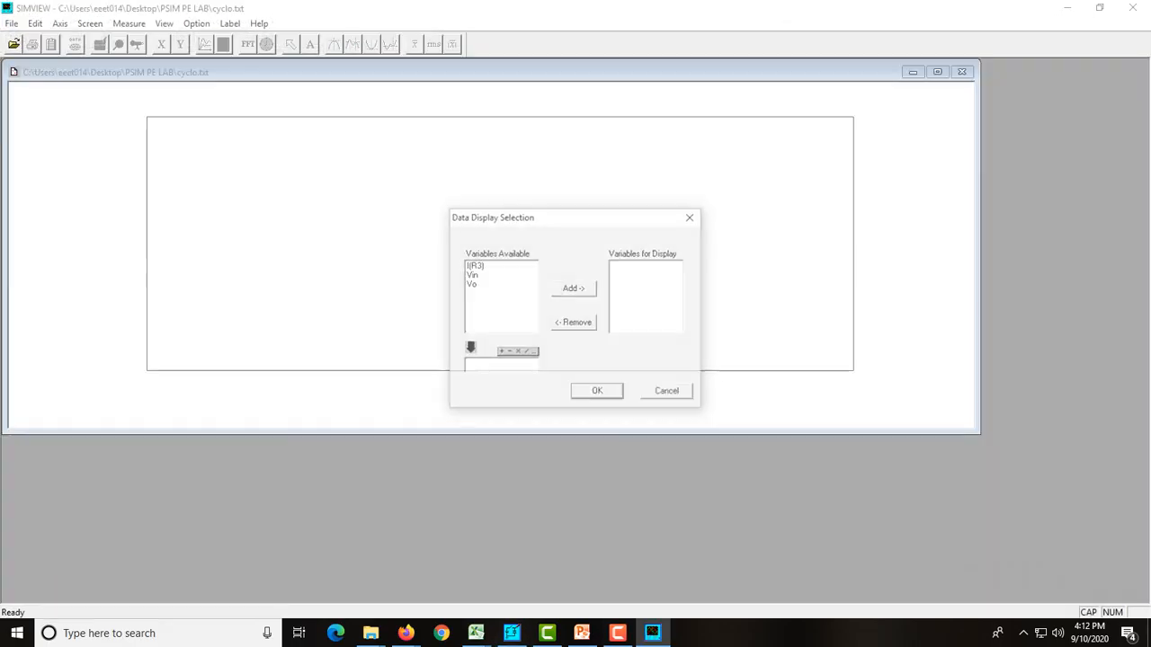
pyautogui.click(471, 274)
pyautogui.click(574, 288)
pyautogui.press('Return')
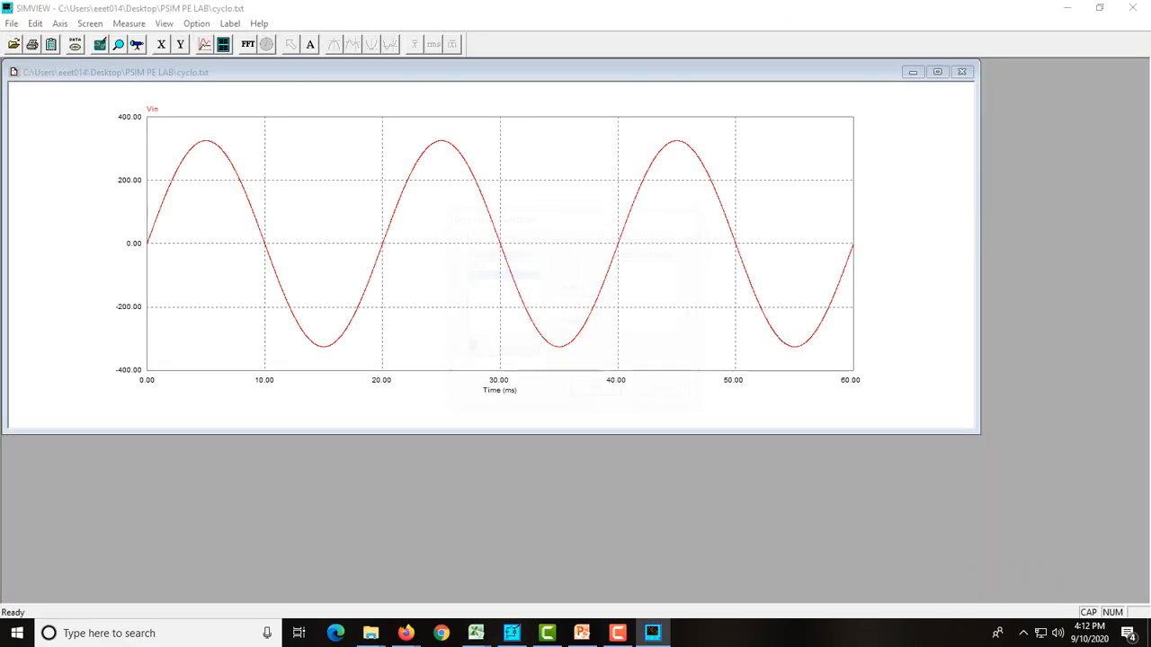
pyautogui.click(223, 44)
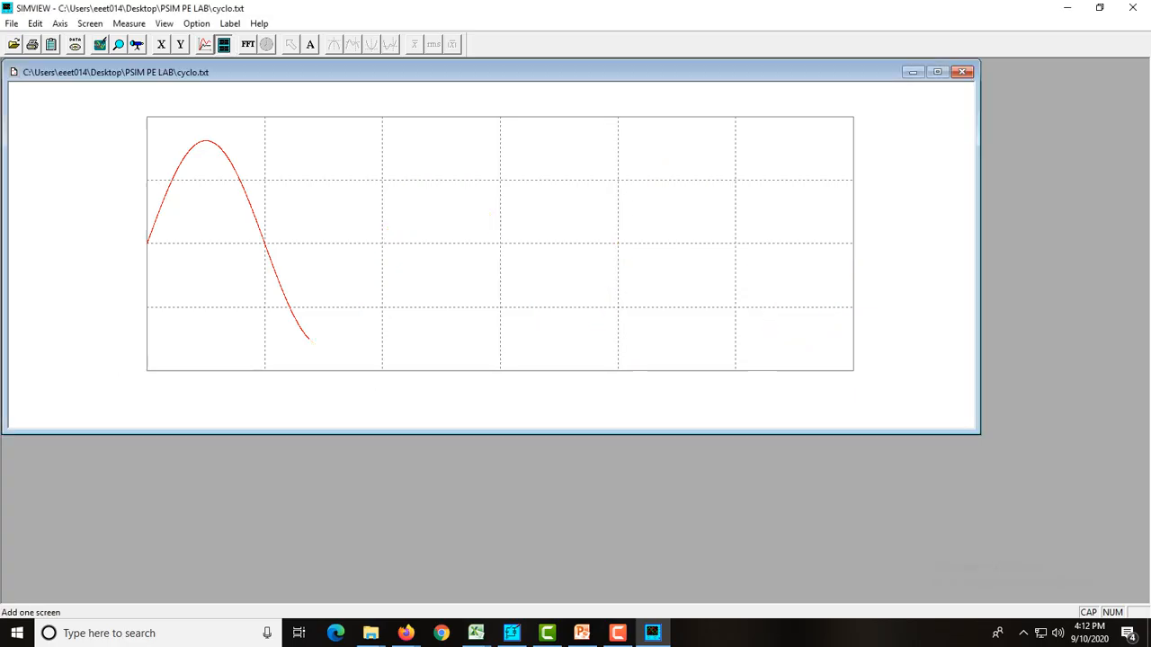
pyautogui.click(470, 284)
pyautogui.click(573, 289)
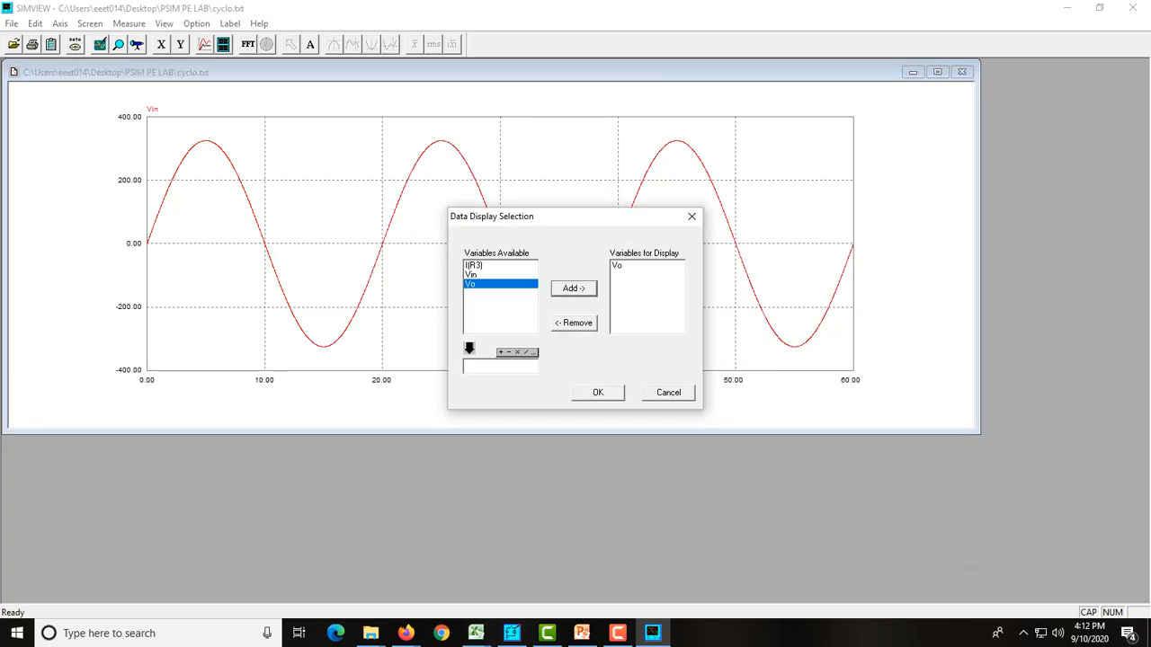
pyautogui.press('Return')
pyautogui.click(937, 72)
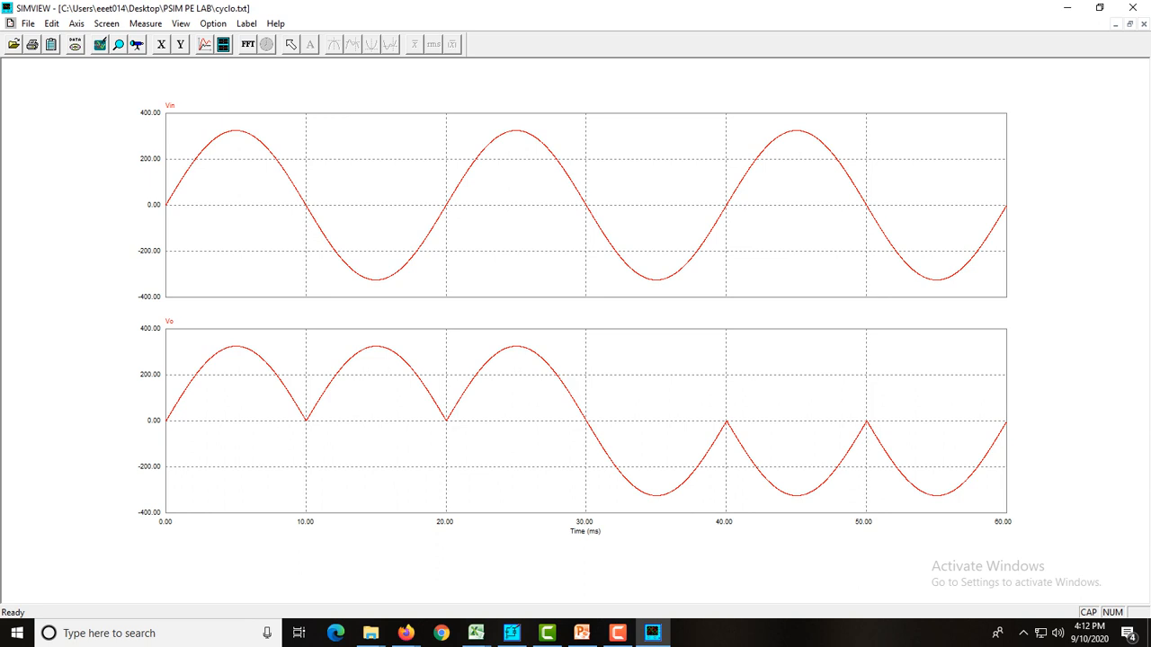
# Try to plot the resistor current I(R3) on a third screen below Vin and Vo
pyautogui.click(223, 44)
pyautogui.click(474, 266)
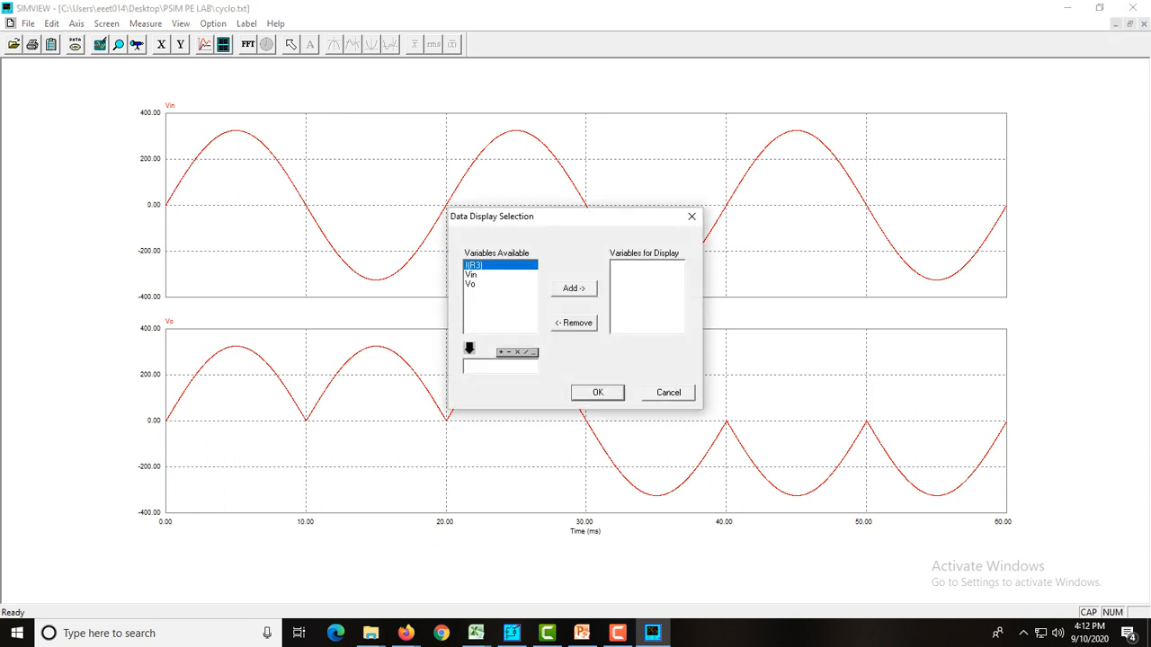
pyautogui.click(597, 393)
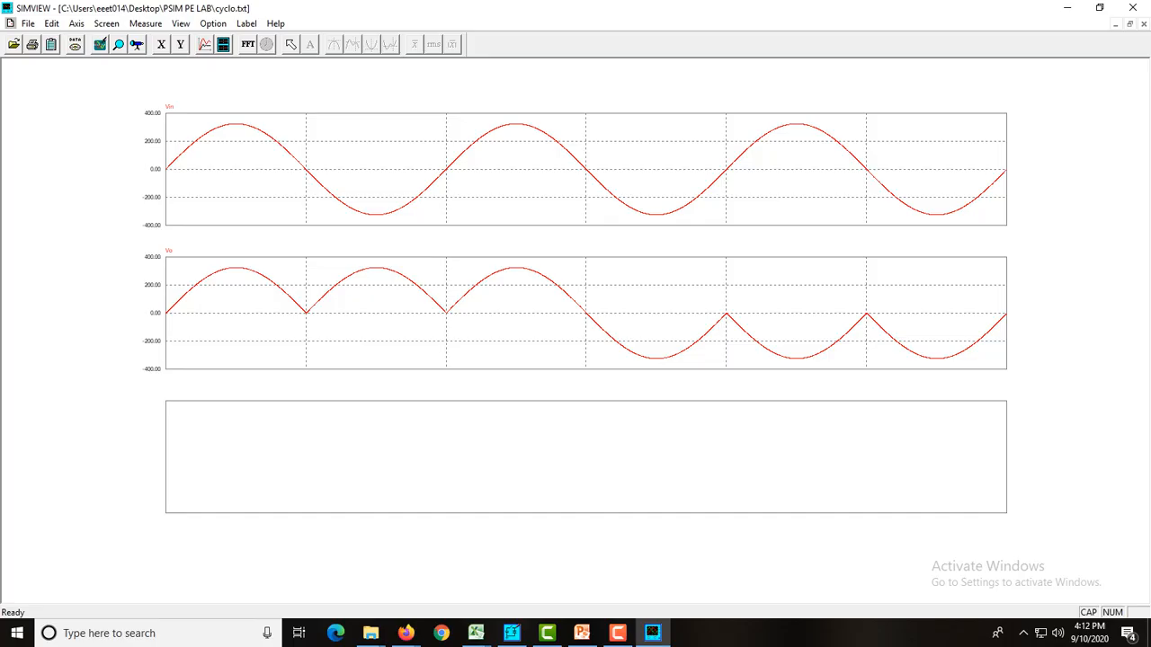
pyautogui.moveTo(653, 633)
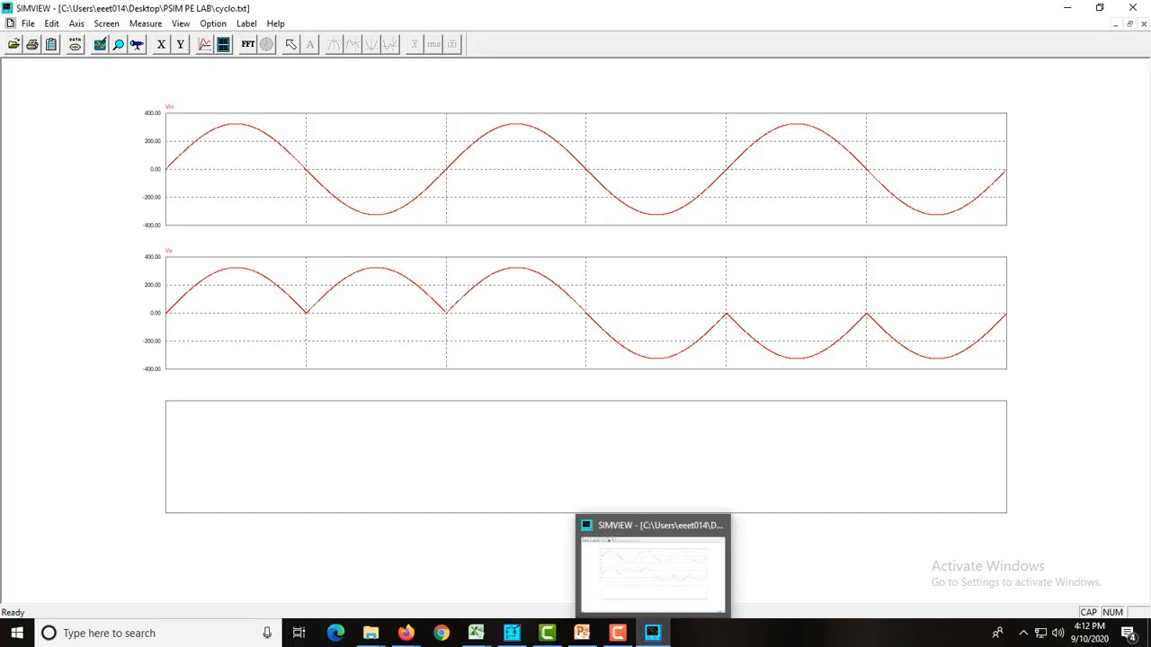
# Close the old waveform window, rerun the simulation and discard the new graph without plotting any variable
pyautogui.click(1133, 7)
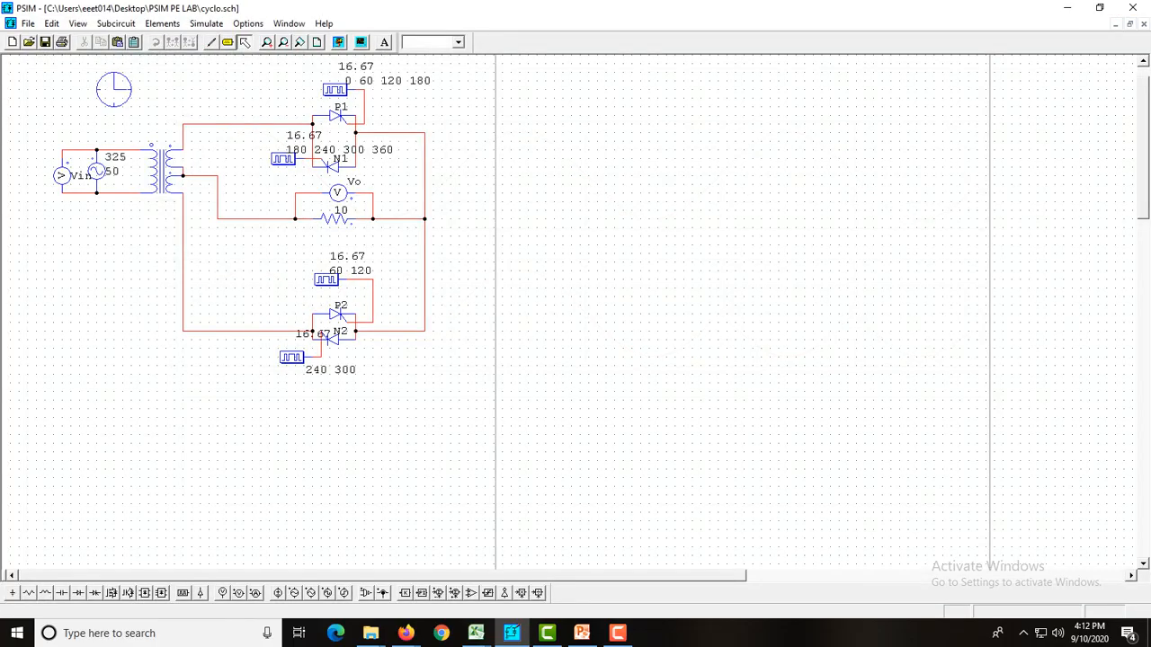
pyautogui.click(338, 42)
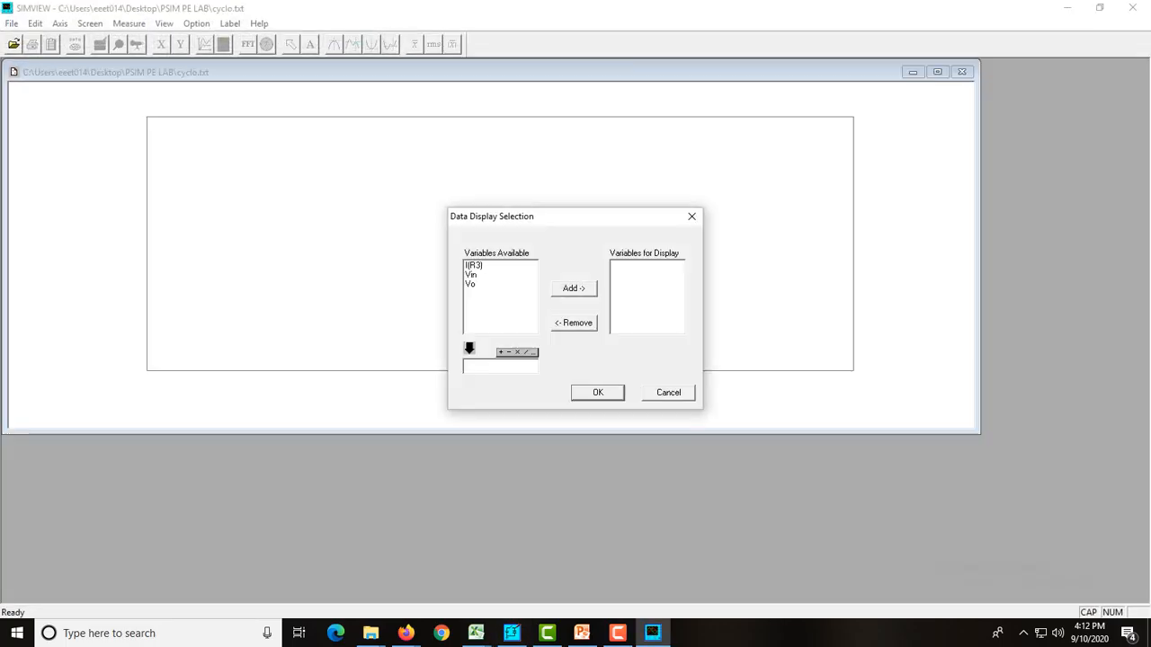
pyautogui.click(668, 393)
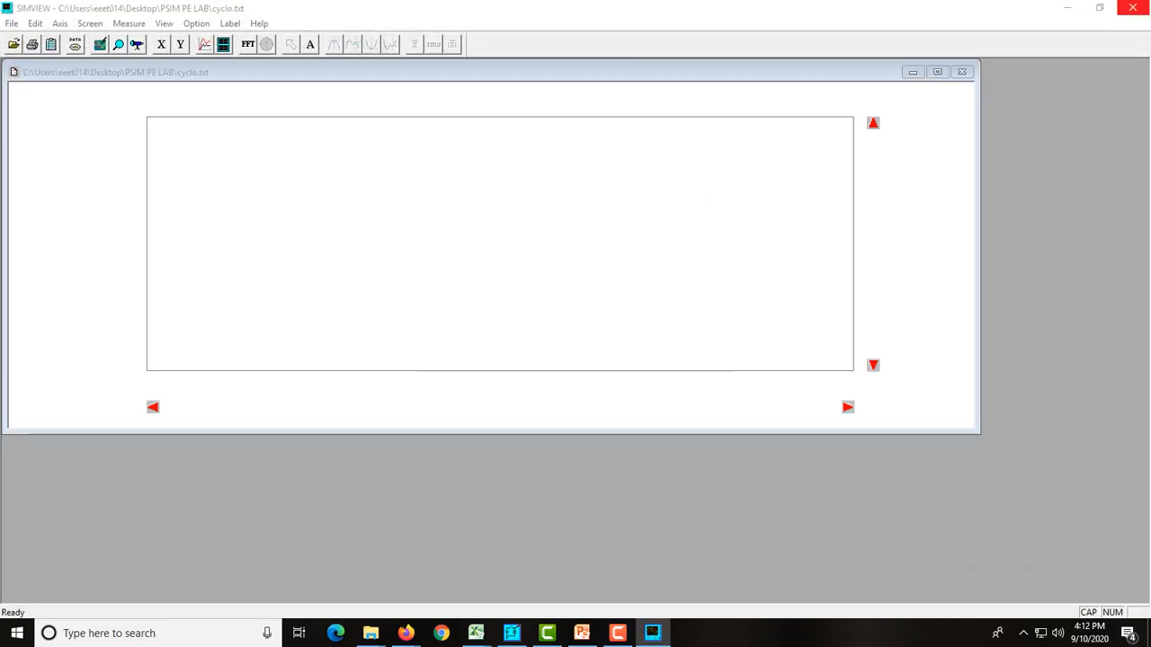
pyautogui.click(1133, 7)
# Check the current flag in the parameters of the load resistor R3, leaving its settings as they are
pyautogui.doubleClick(334, 214)
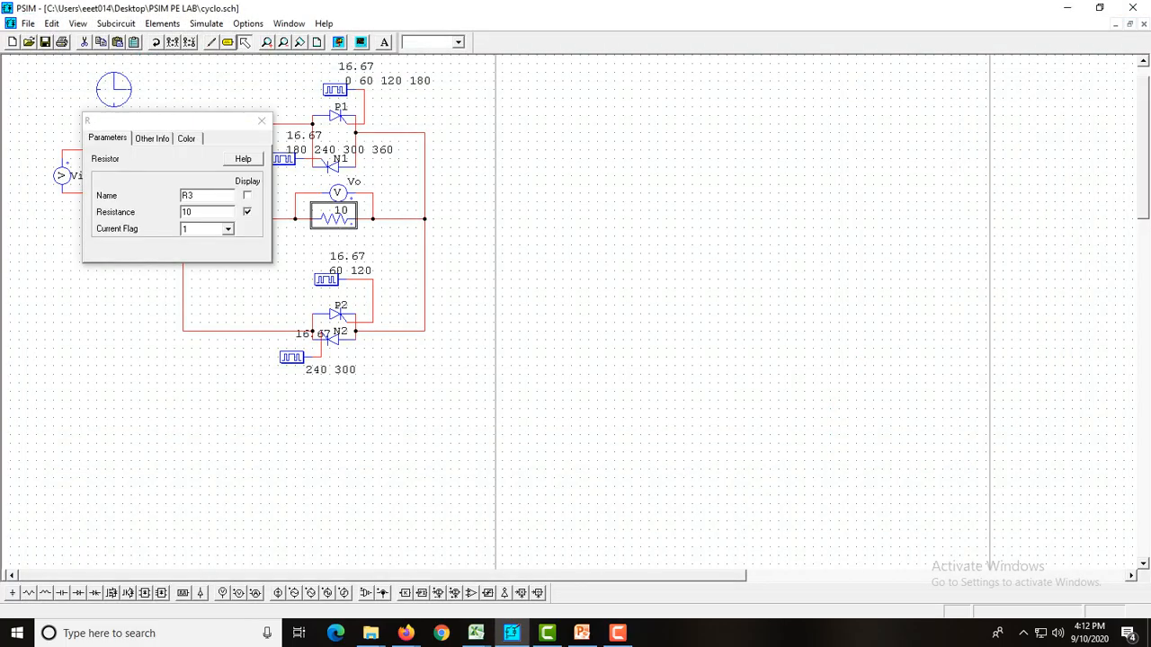
pyautogui.click(262, 120)
pyautogui.click(251, 95)
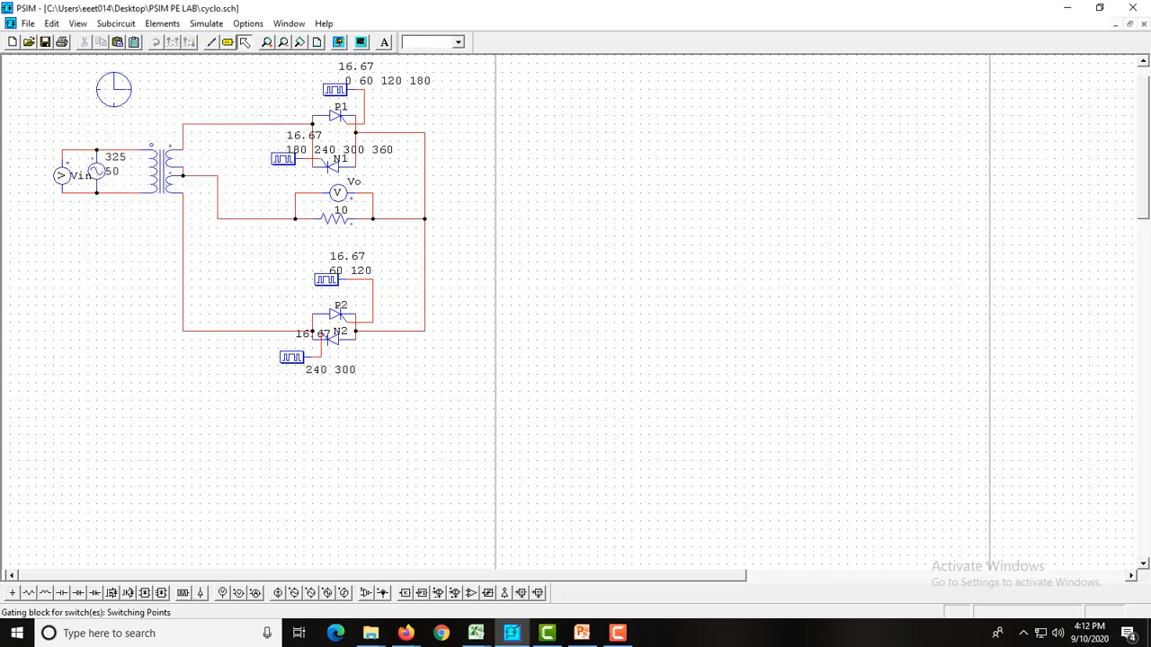
# Simulate the circuit again and plot Vin and Vo on two separate screens
pyautogui.click(338, 41)
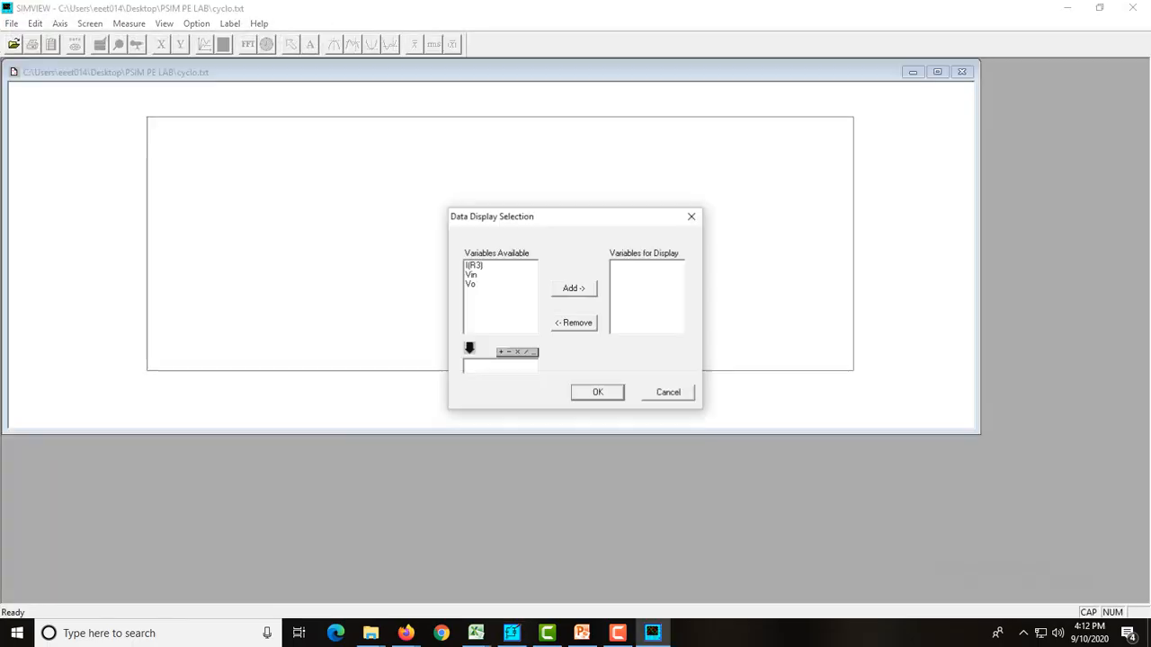
pyautogui.click(472, 275)
pyautogui.click(573, 288)
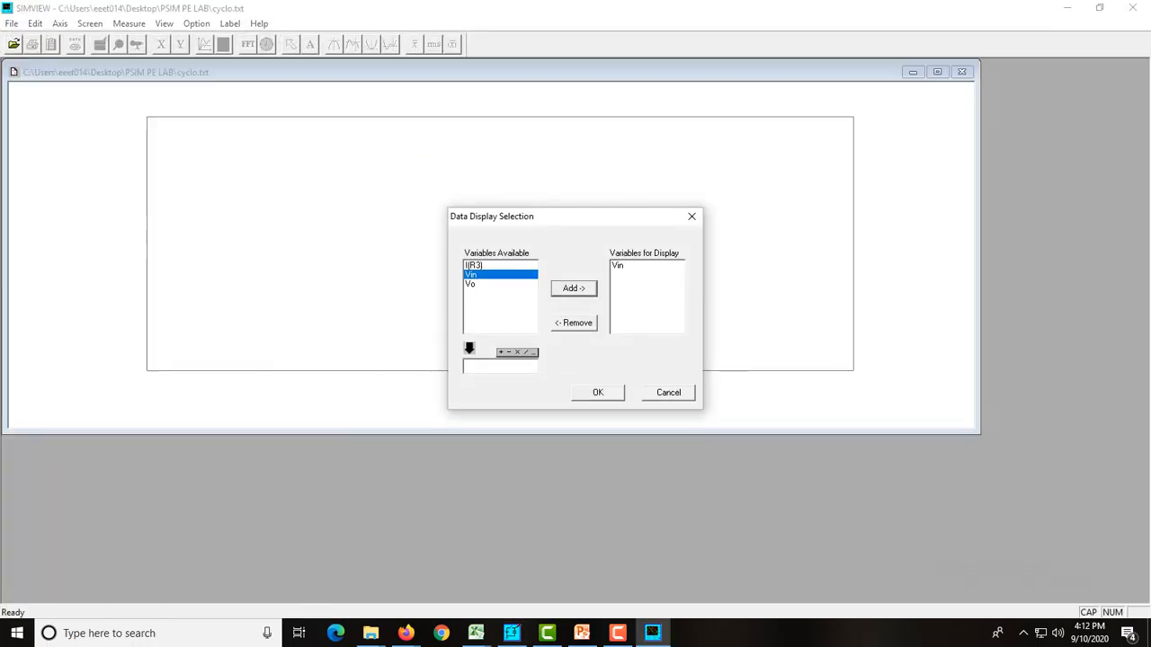
pyautogui.click(598, 393)
pyautogui.click(223, 44)
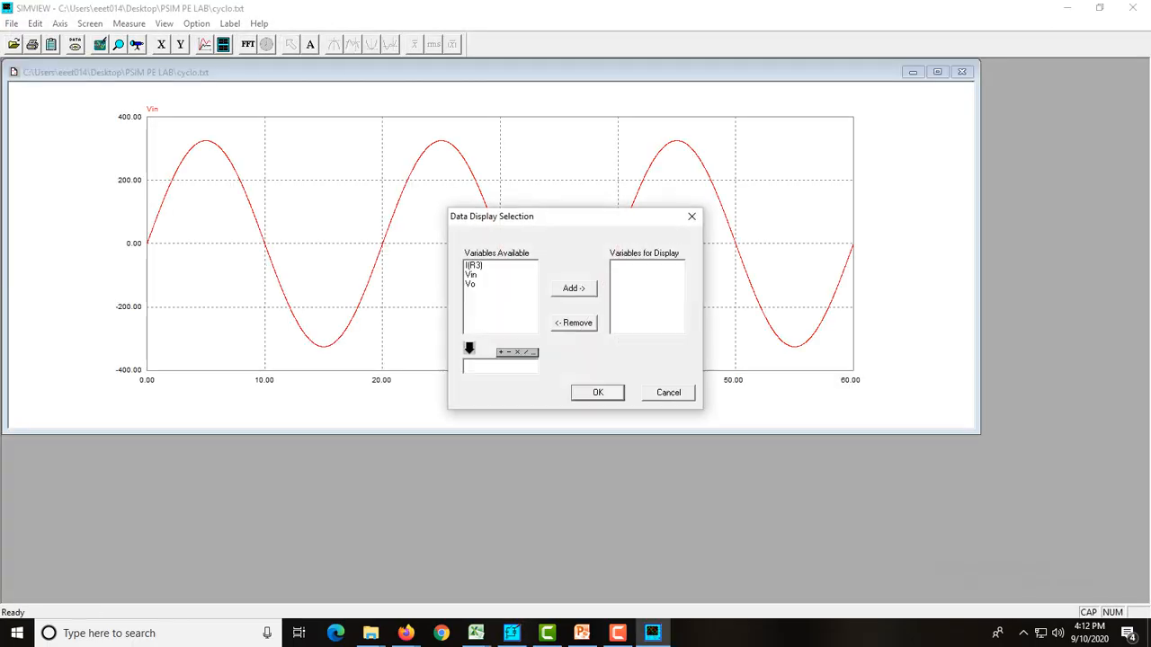
pyautogui.click(471, 284)
pyautogui.click(574, 288)
pyautogui.click(598, 393)
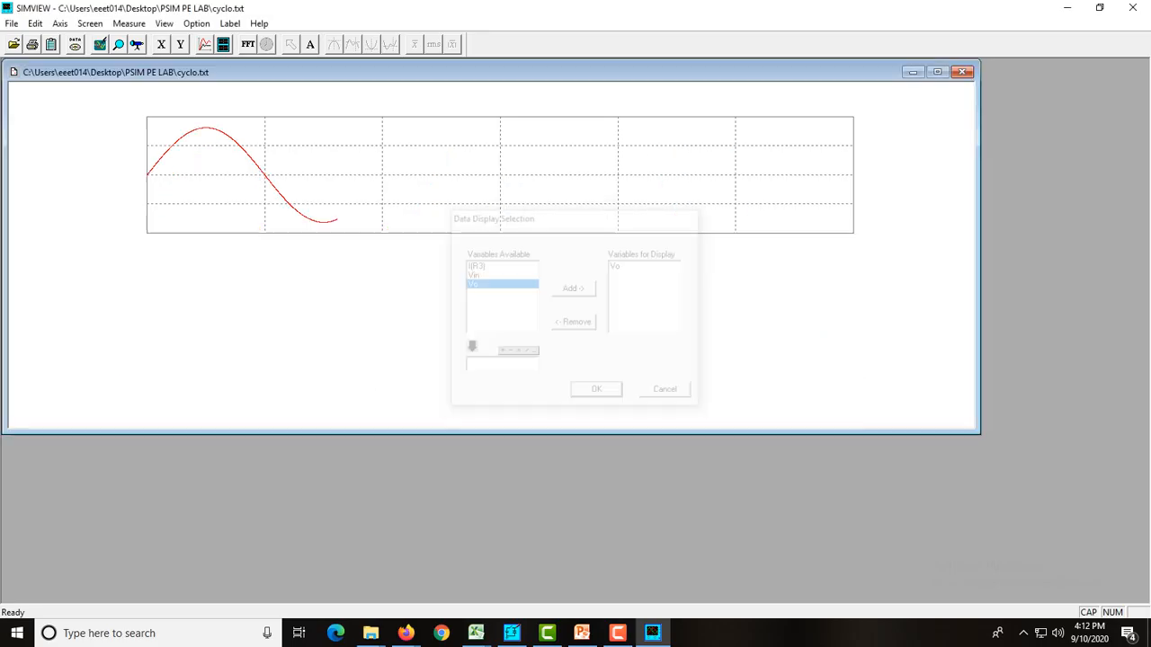
# Plot the resistor current I(R3) on a third screen below Vo and maximize the graph
pyautogui.click(223, 44)
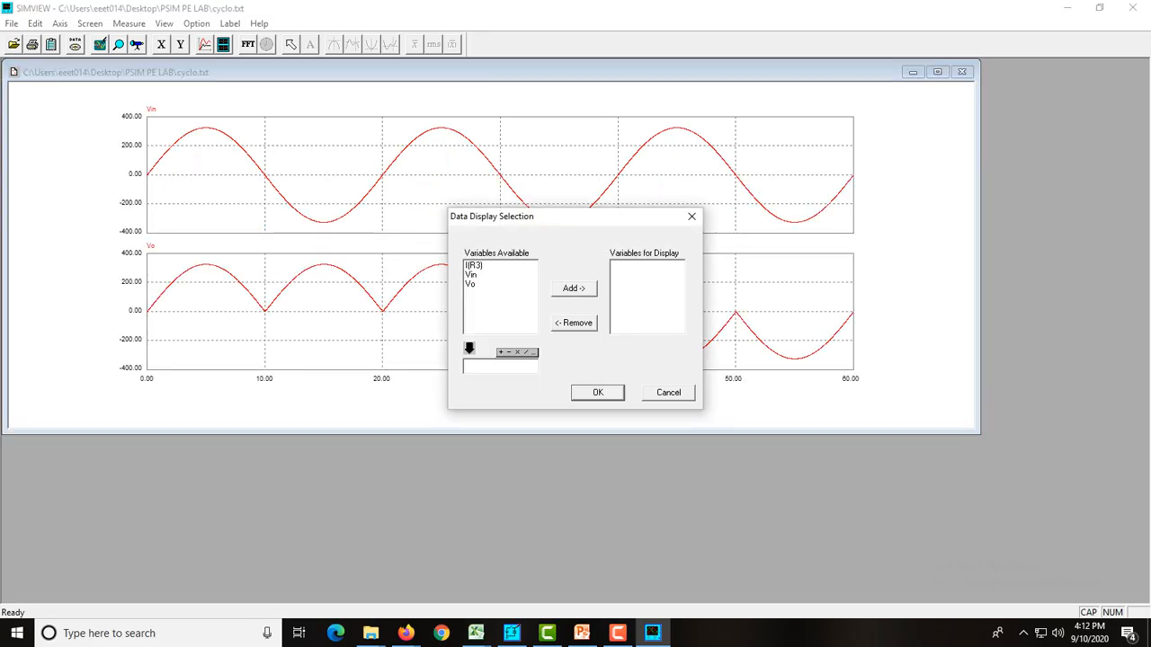
pyautogui.click(473, 265)
pyautogui.click(574, 288)
pyautogui.click(598, 393)
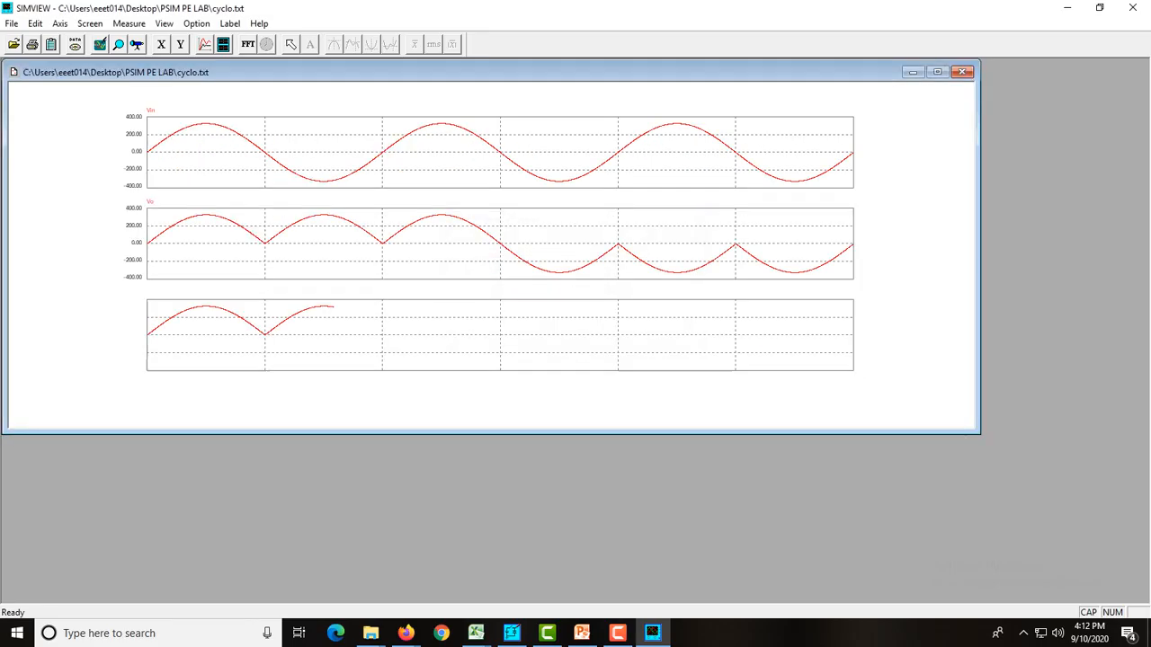
pyautogui.click(937, 72)
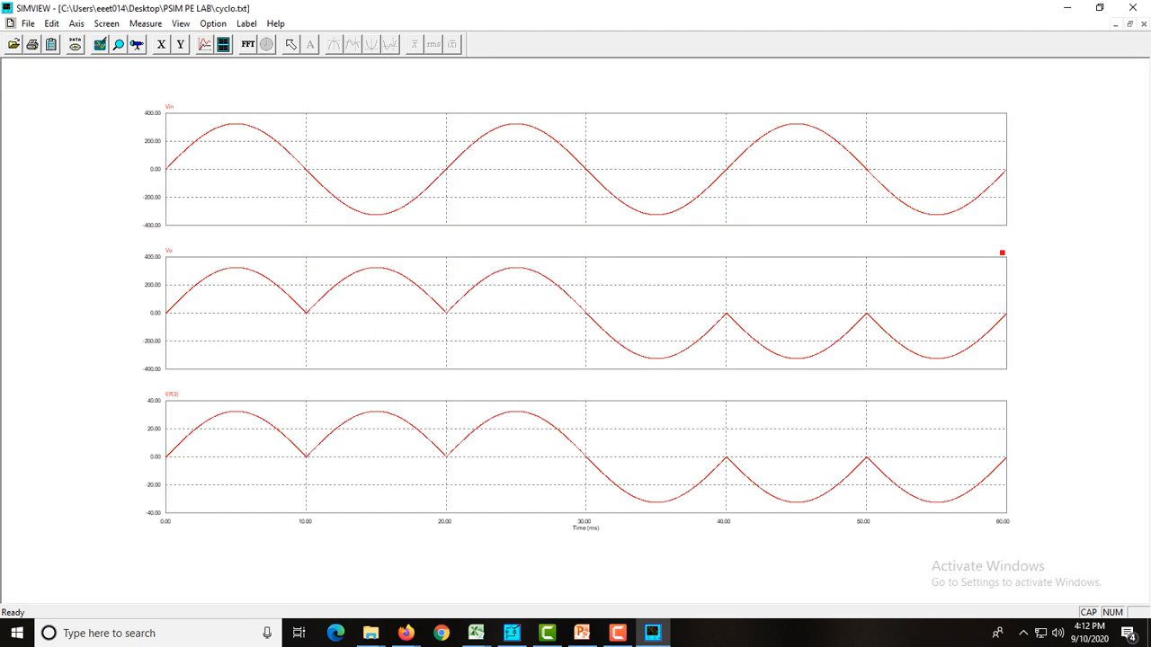
# Measure Vin, Vo and I(R3) at the first positive peak of the waveforms
pyautogui.click(137, 44)
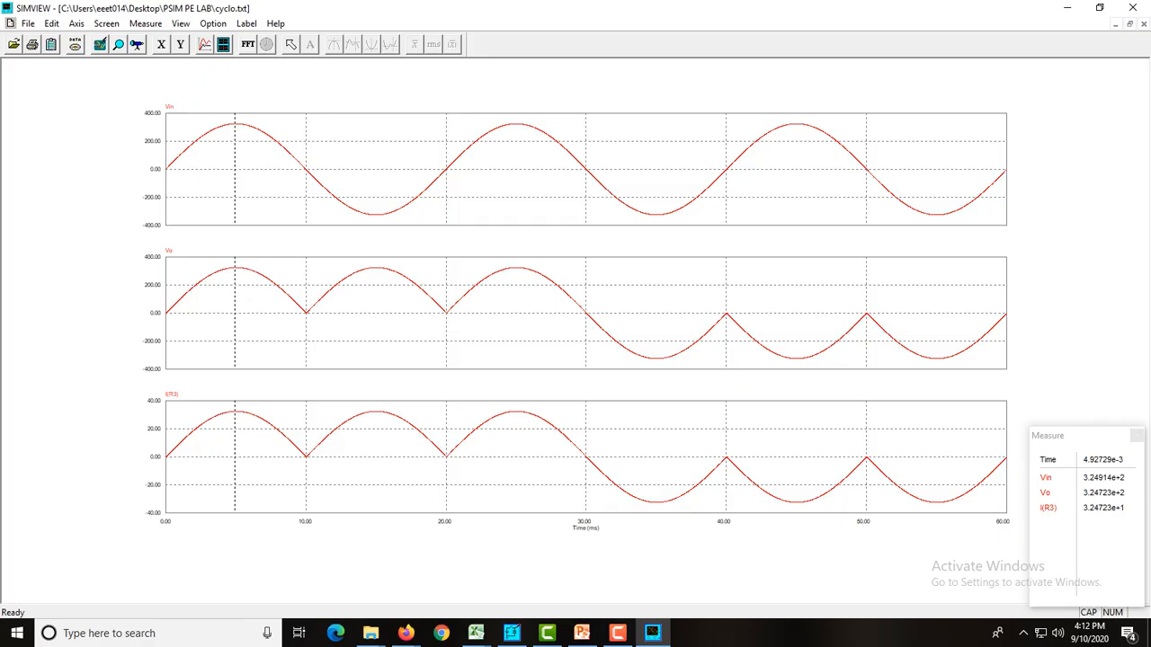
pyautogui.click(618, 633)
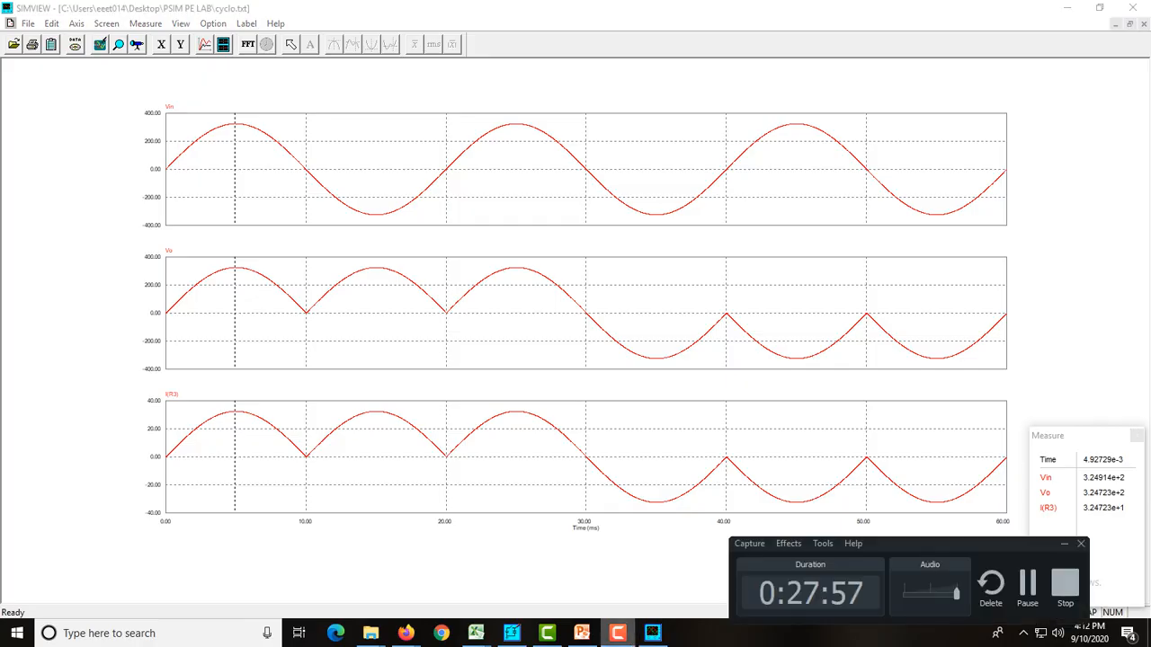